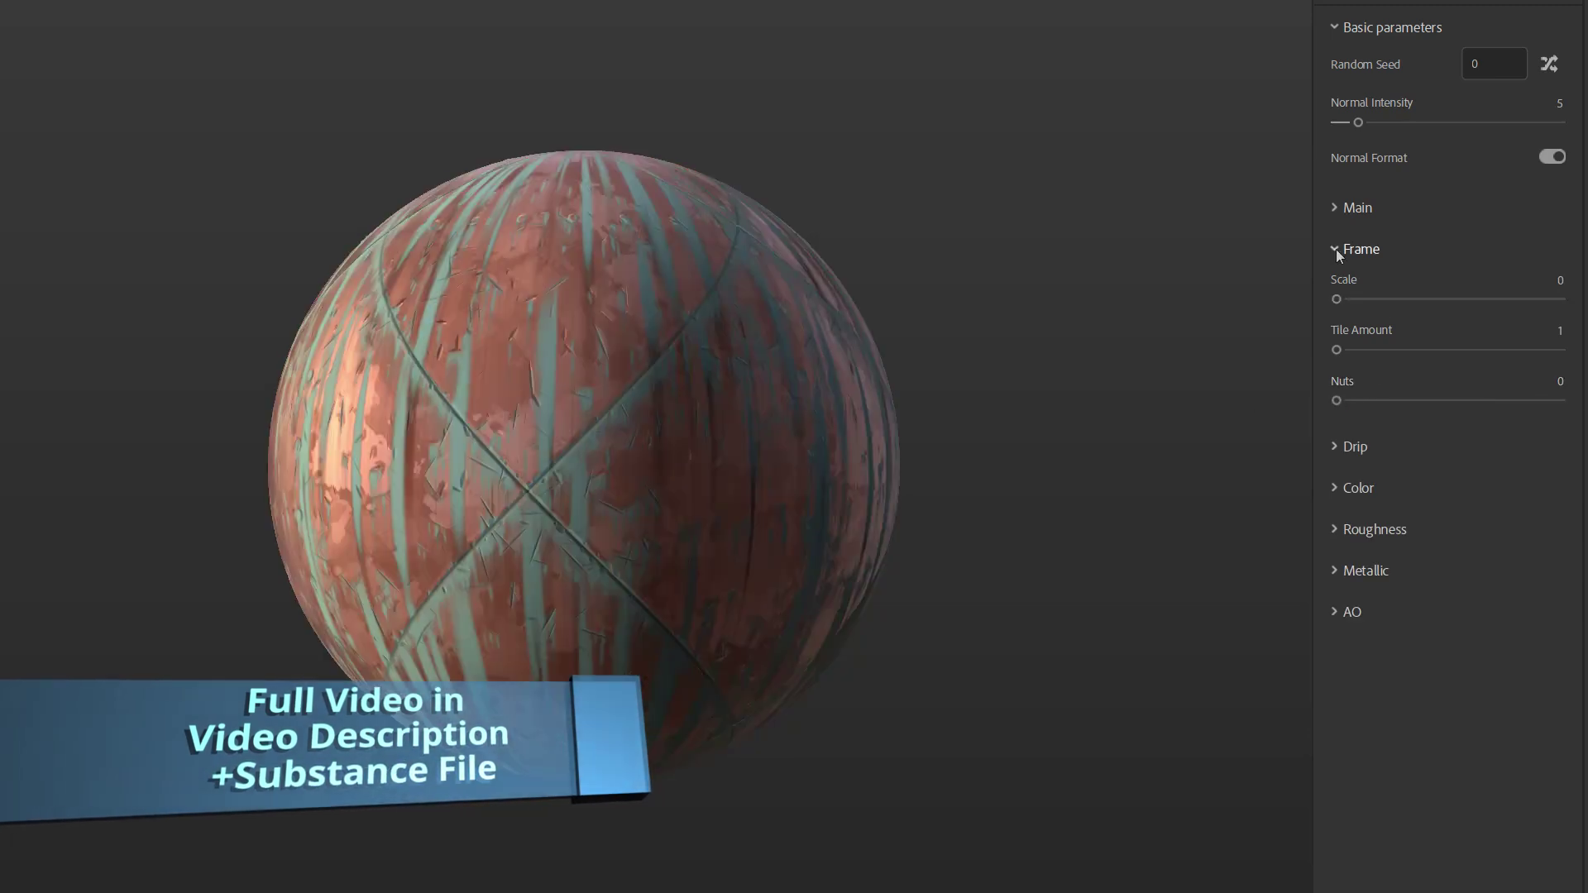
Set the preview material's Main scale to 1.79 and pick an olive main colour.
{"action": "left_click", "coordinate": [1338, 249]}
{"action": "left_click", "coordinate": [1348, 208]}
{"action": "left_click_drag", "start_coordinate": [1359, 359], "coordinate": [1375, 359]}
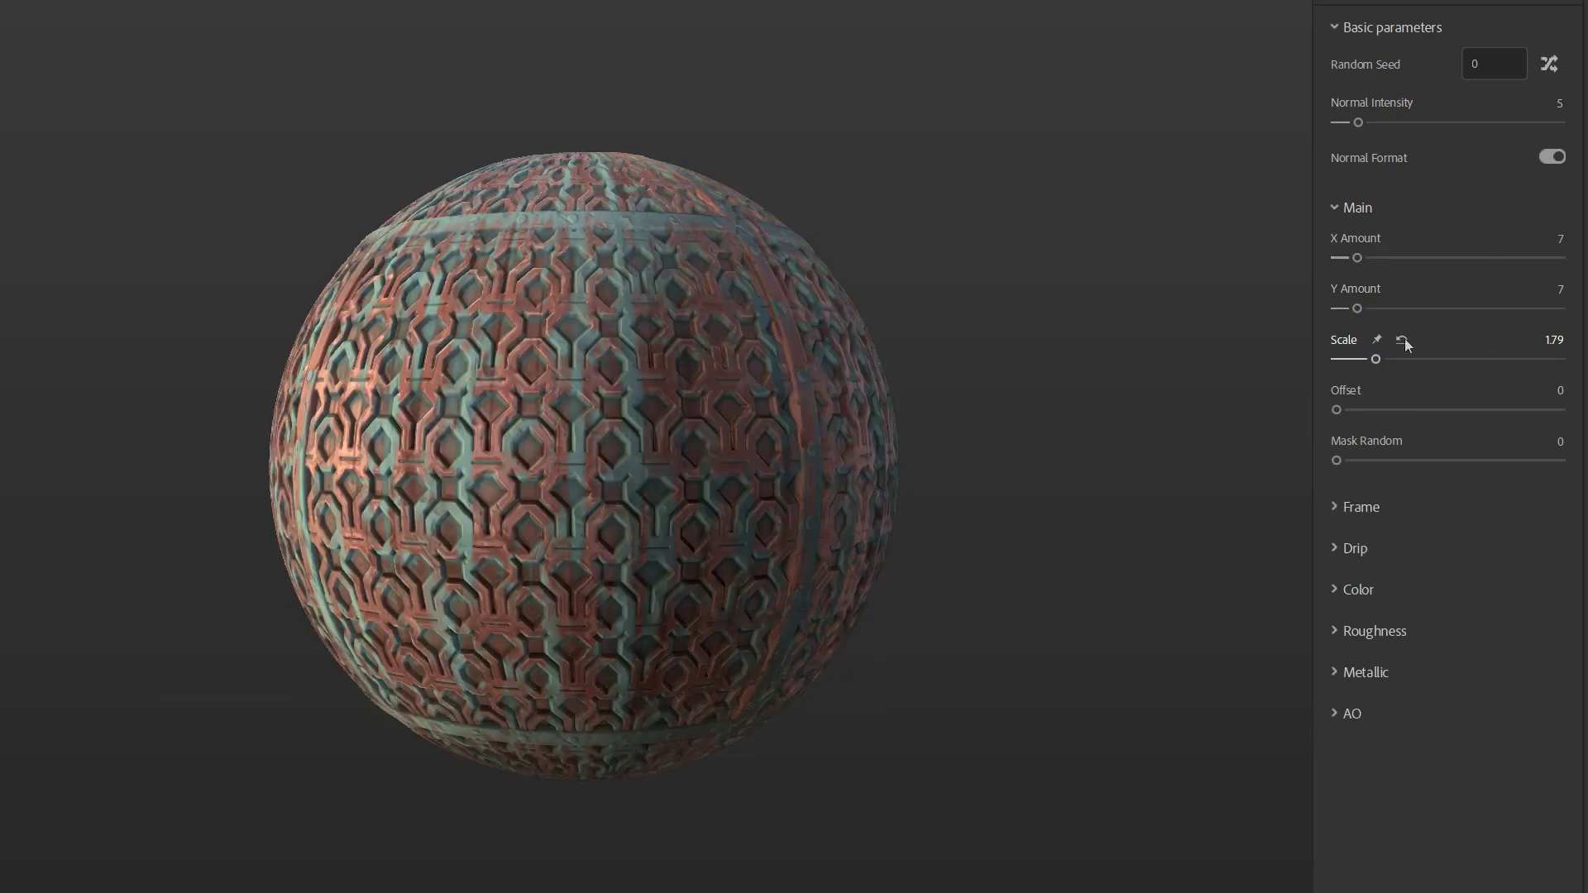
{"action": "left_click", "coordinate": [1348, 332]}
{"action": "left_click", "coordinate": [1531, 368]}
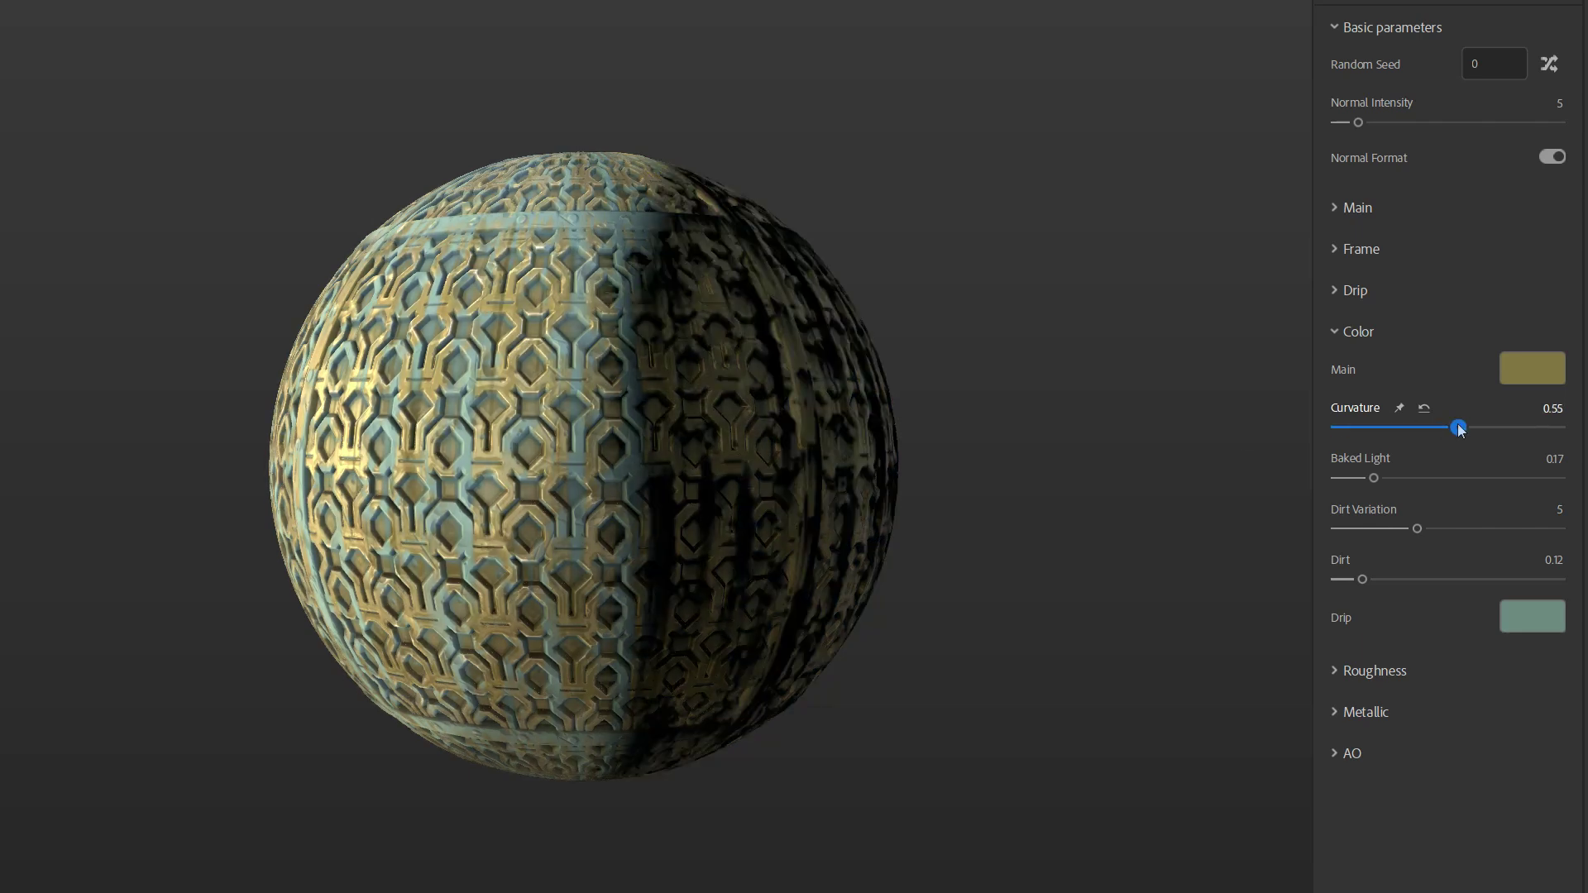
Raise the curvature highlight to 0.55, increase dirt, and choose a drip colour.
{"action": "left_click_drag", "start_coordinate": [1406, 529], "coordinate": [1478, 529]}
{"action": "left_click_drag", "start_coordinate": [1362, 579], "coordinate": [1411, 579]}
{"action": "left_click", "coordinate": [1532, 616]}
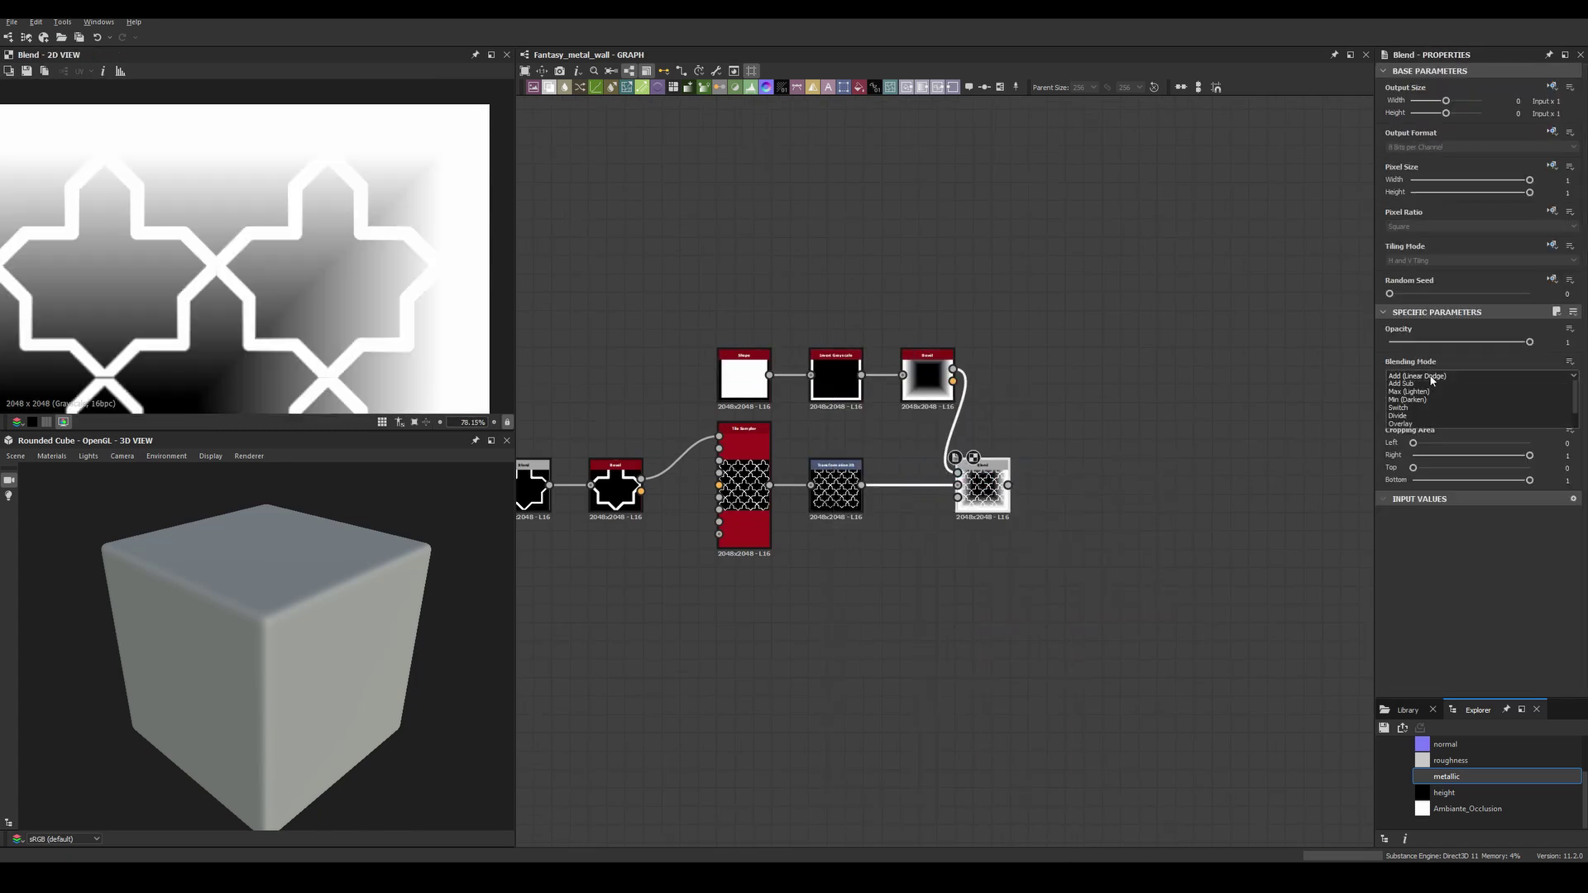
Preview the Transformation 2D and framed Blend outputs, then pan to the star-shape nodes.
{"action": "double_click", "coordinate": [836, 484]}
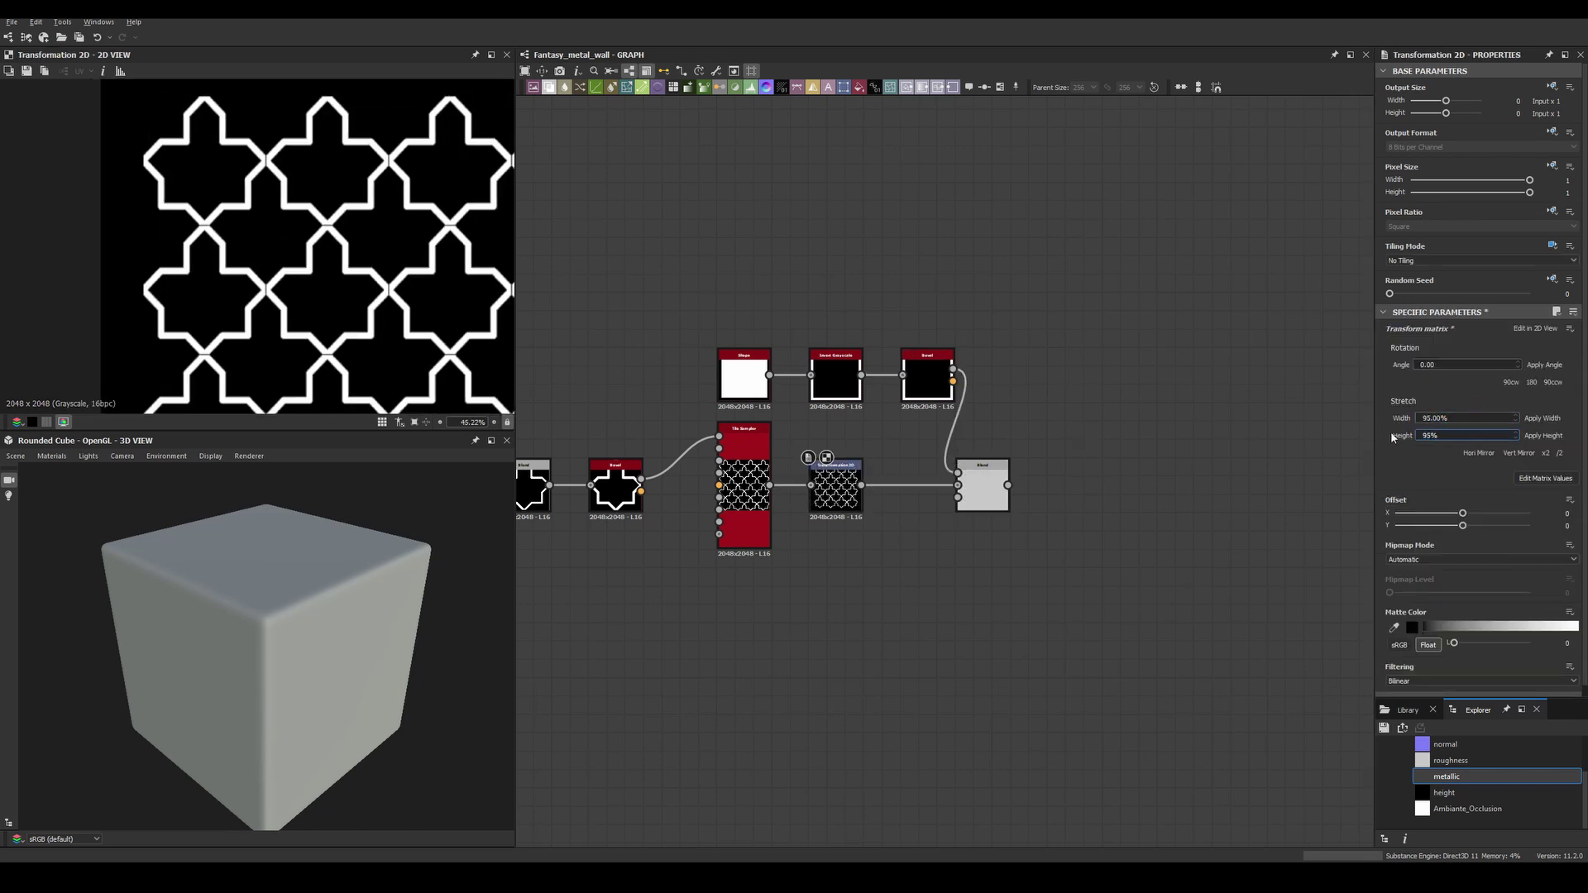
{"action": "double_click", "coordinate": [982, 486]}
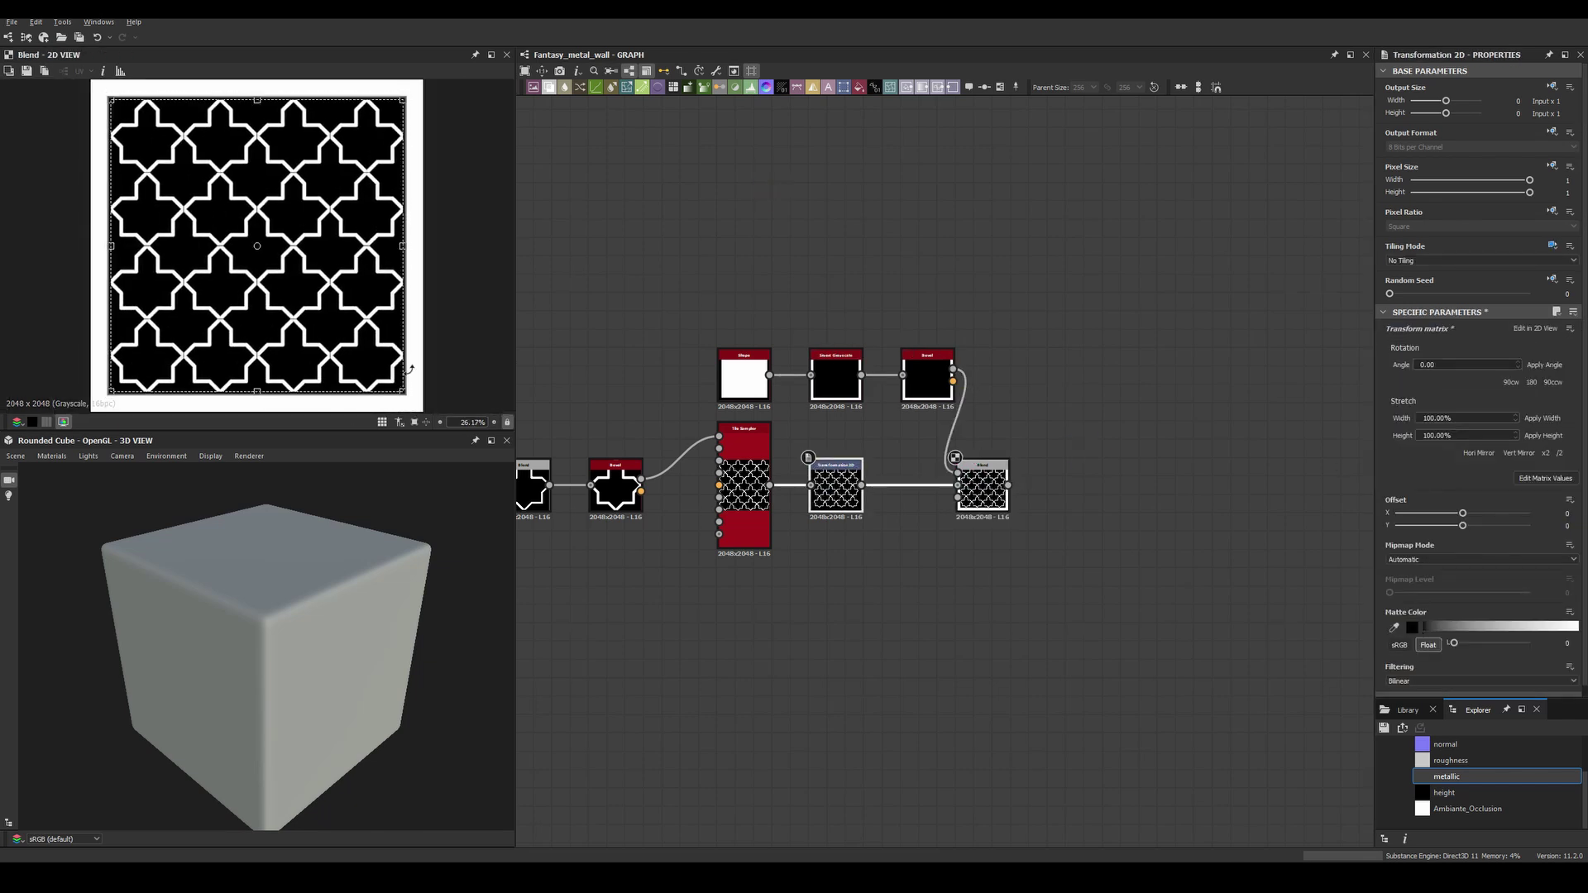
{"action": "scroll", "coordinate": [410, 368], "scroll_direction": "up", "scroll_amount": 8}
{"action": "middle_click_drag", "start_coordinate": [530, 504], "coordinate": [663, 458]}
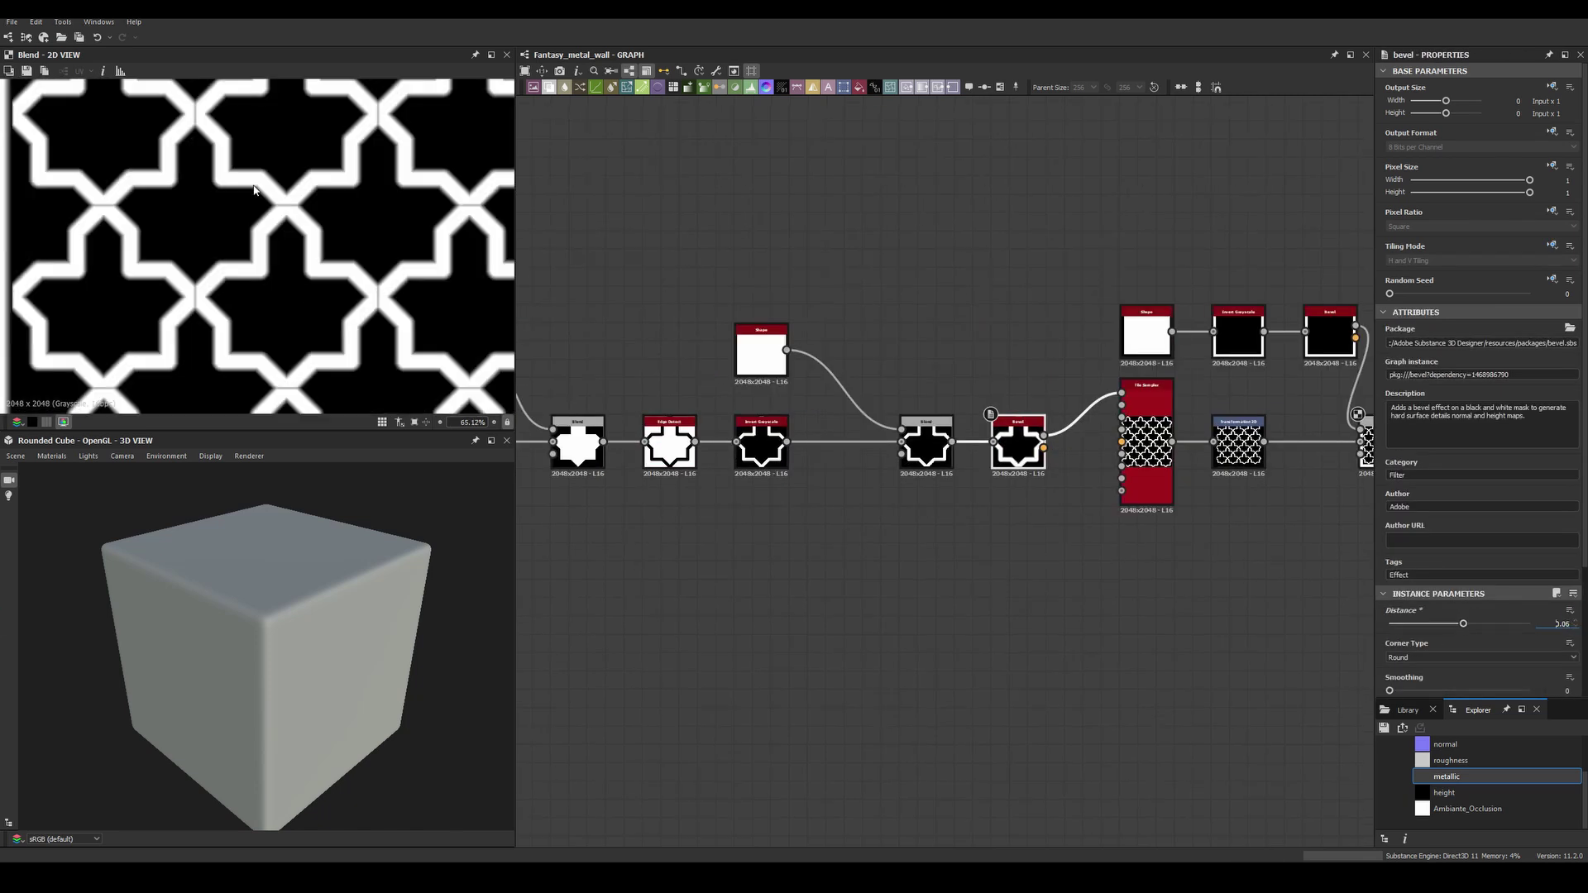
{"action": "middle_click_drag", "start_coordinate": [904, 274], "coordinate": [653, 258]}
{"action": "scroll", "coordinate": [871, 390], "scroll_direction": "down", "scroll_amount": 3}
{"action": "scroll", "coordinate": [1141, 385], "scroll_direction": "up", "scroll_amount": 4}
Insert a Transformation 2D after the star-chain Blend, with blending in Max (Lighten).
{"action": "left_click", "coordinate": [1141, 384]}
{"action": "key", "text": "space"}
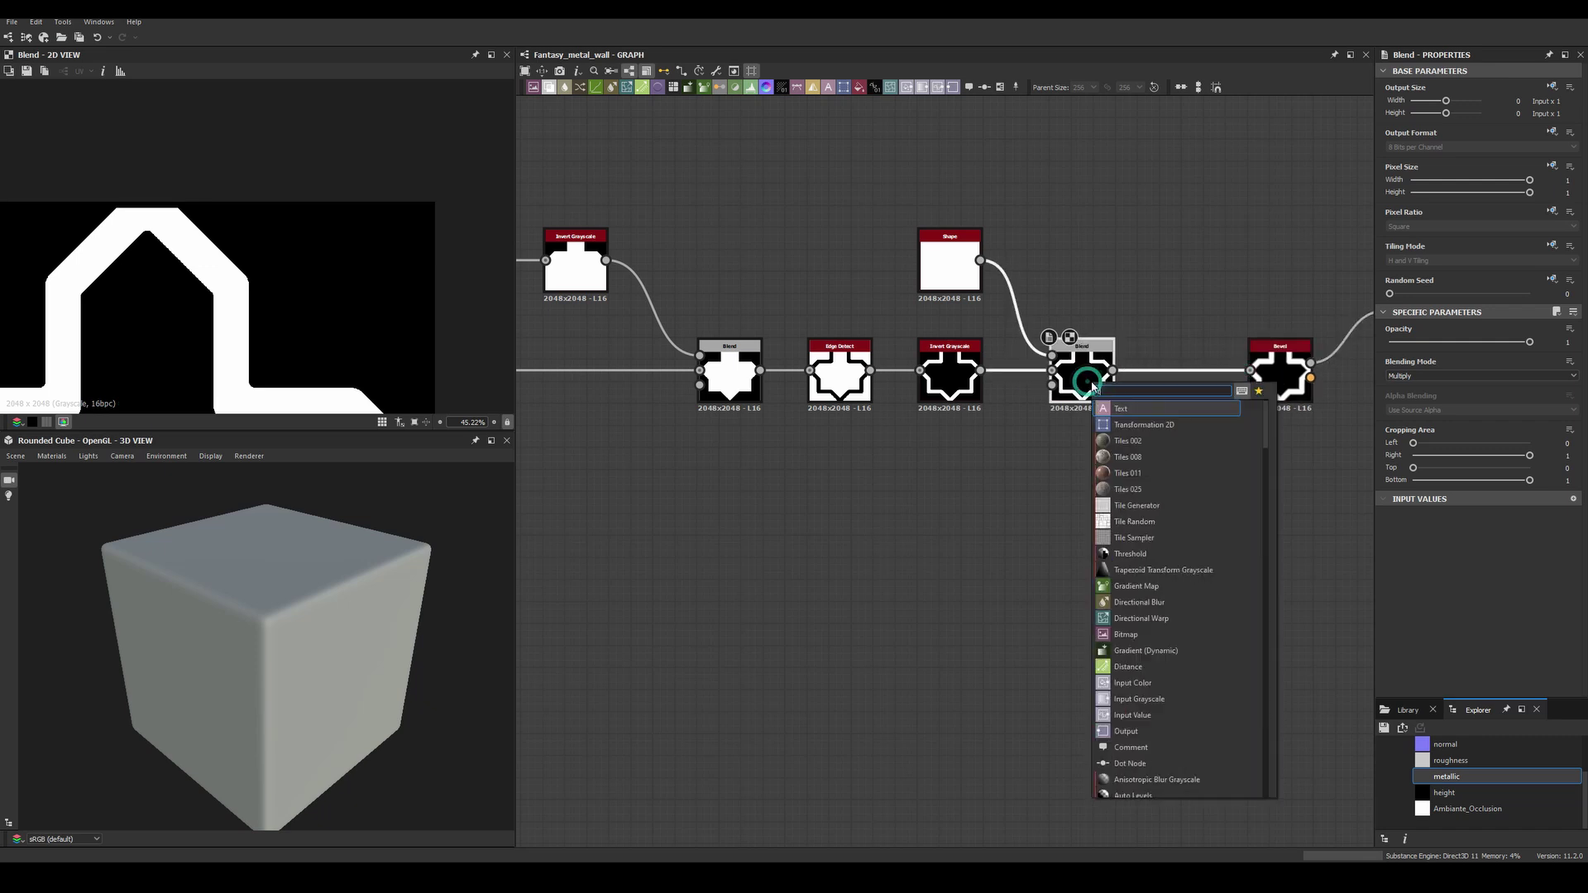
{"action": "left_click", "coordinate": [1100, 736]}
{"action": "left_click", "coordinate": [1465, 419]}
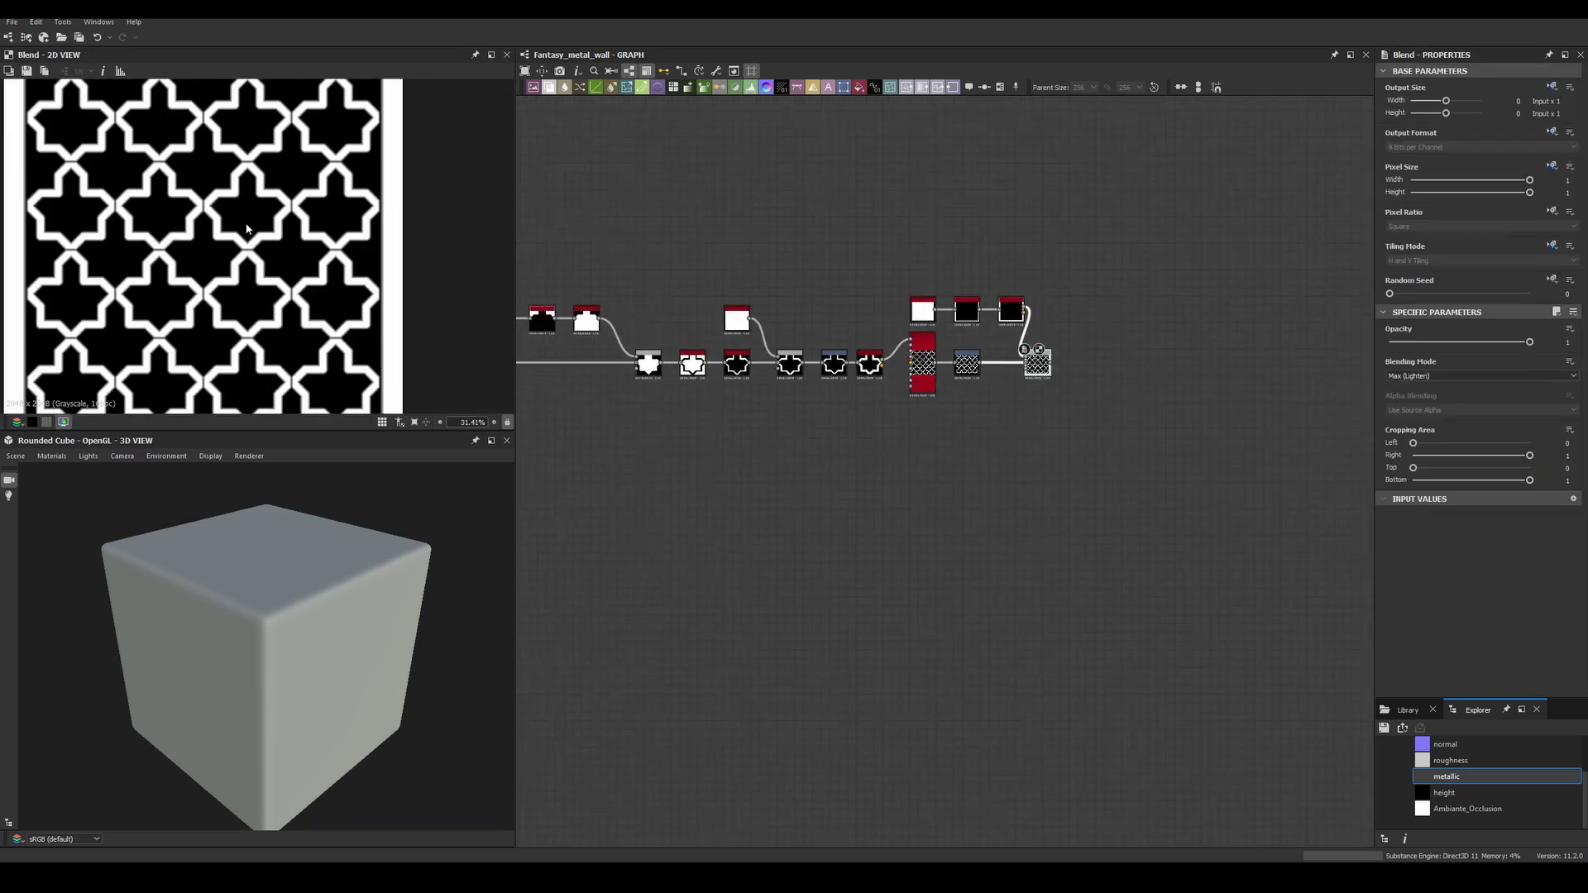
{"action": "type", "text": "95"}
Preview the tiled Blend, bottom Blend, Transformation 2D and final frame Blend outputs.
{"action": "double_click", "coordinate": [1039, 352]}
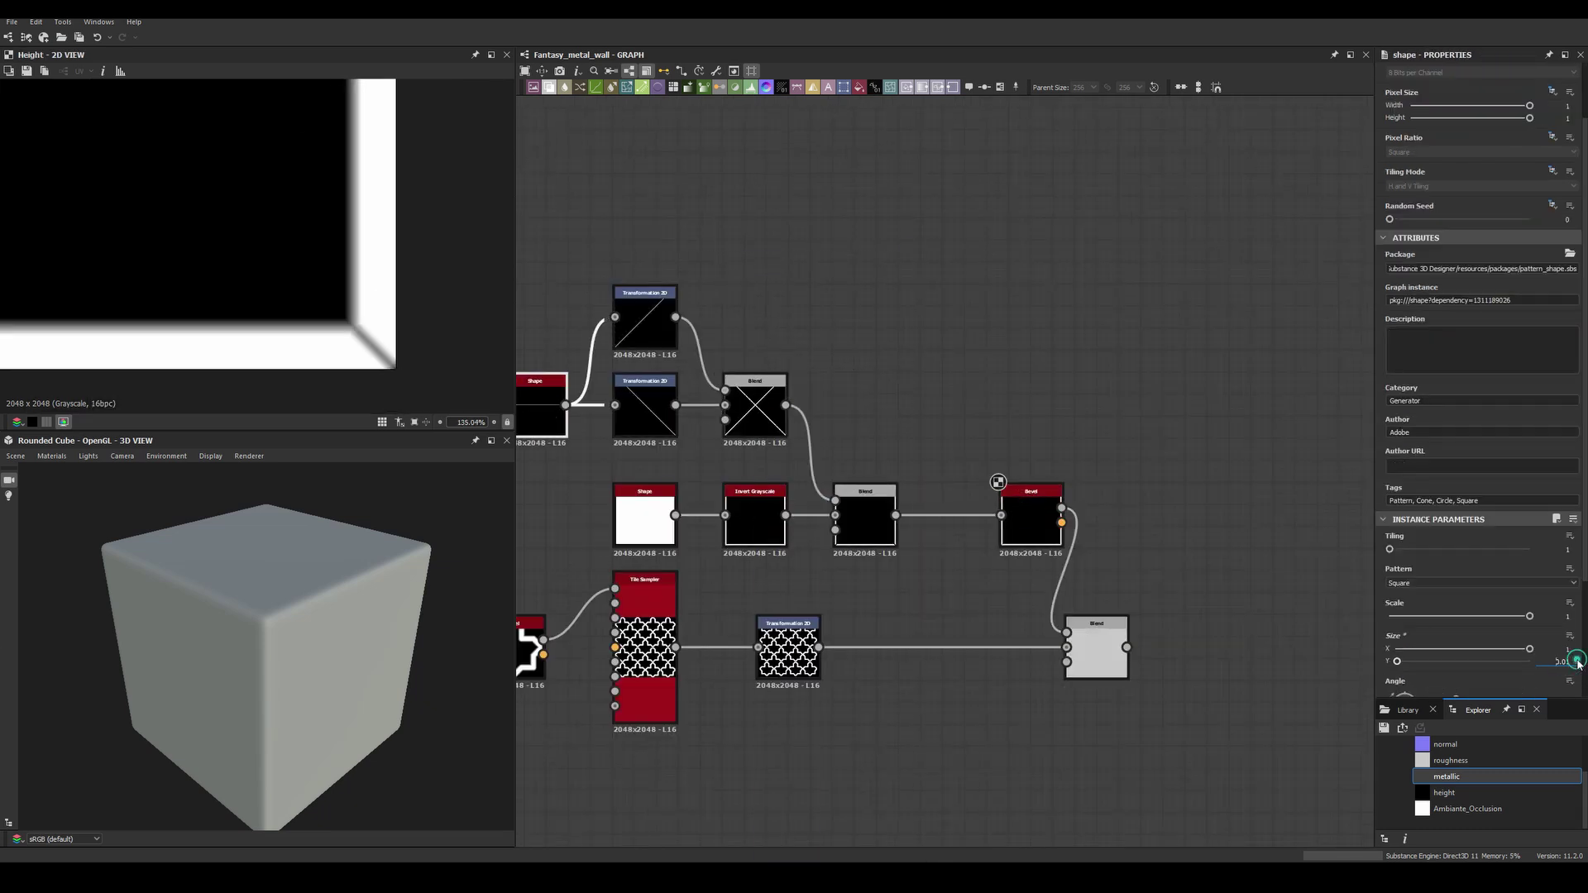
{"action": "double_click", "coordinate": [1096, 647]}
{"action": "middle_click_drag", "start_coordinate": [1154, 530], "coordinate": [943, 449]}
{"action": "double_click", "coordinate": [613, 506]}
{"action": "middle_click_drag", "start_coordinate": [613, 506], "coordinate": [749, 506]}
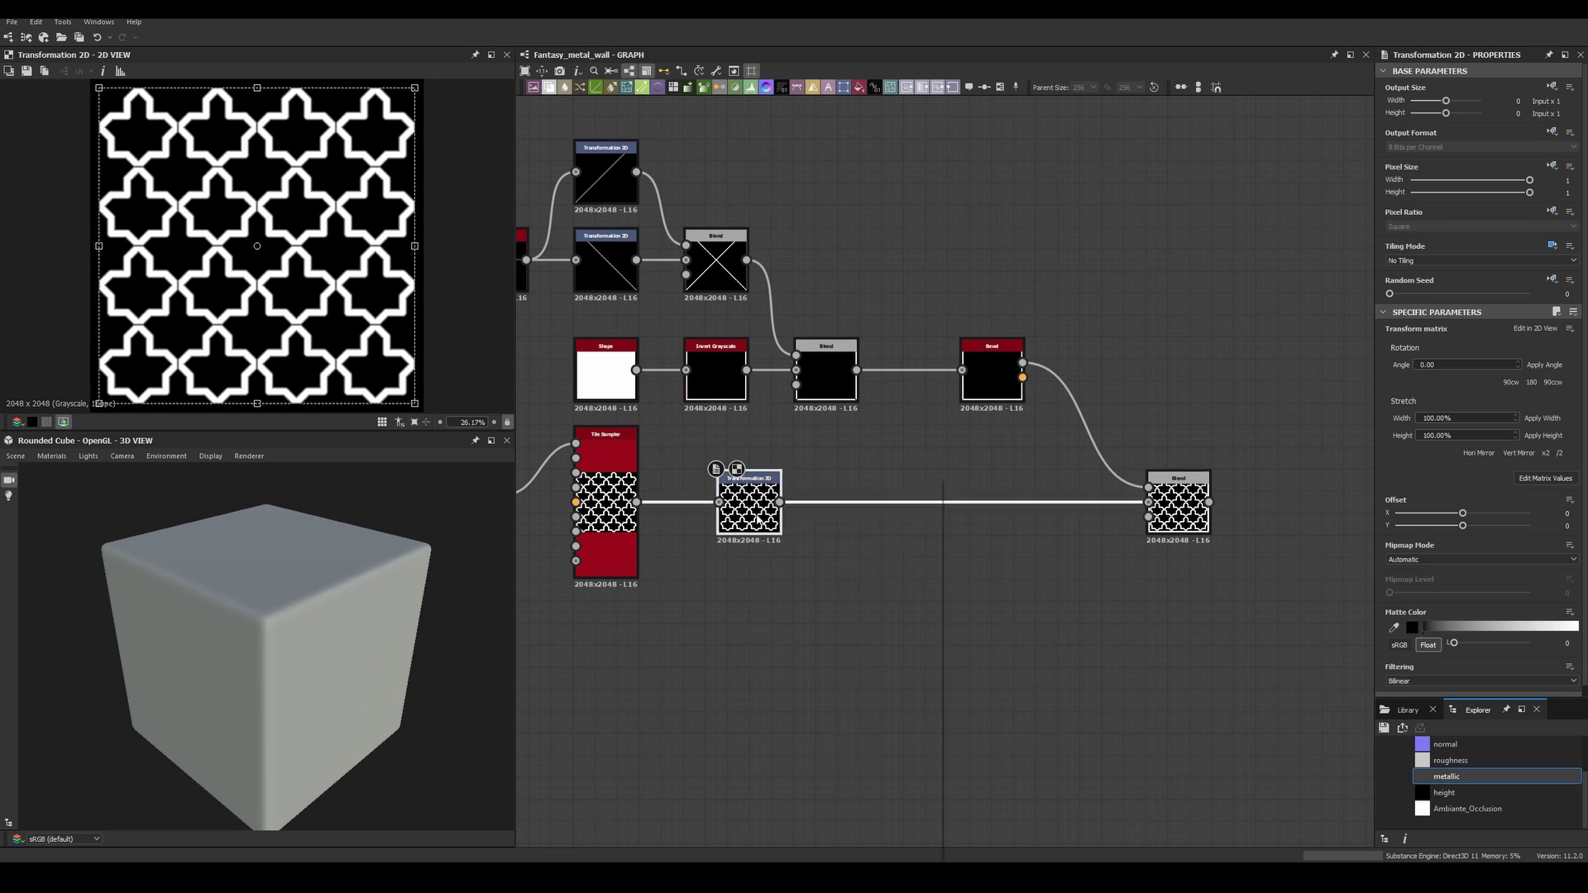
{"action": "double_click", "coordinate": [1179, 502]}
{"action": "middle_click_drag", "start_coordinate": [1178, 502], "coordinate": [1051, 508]}
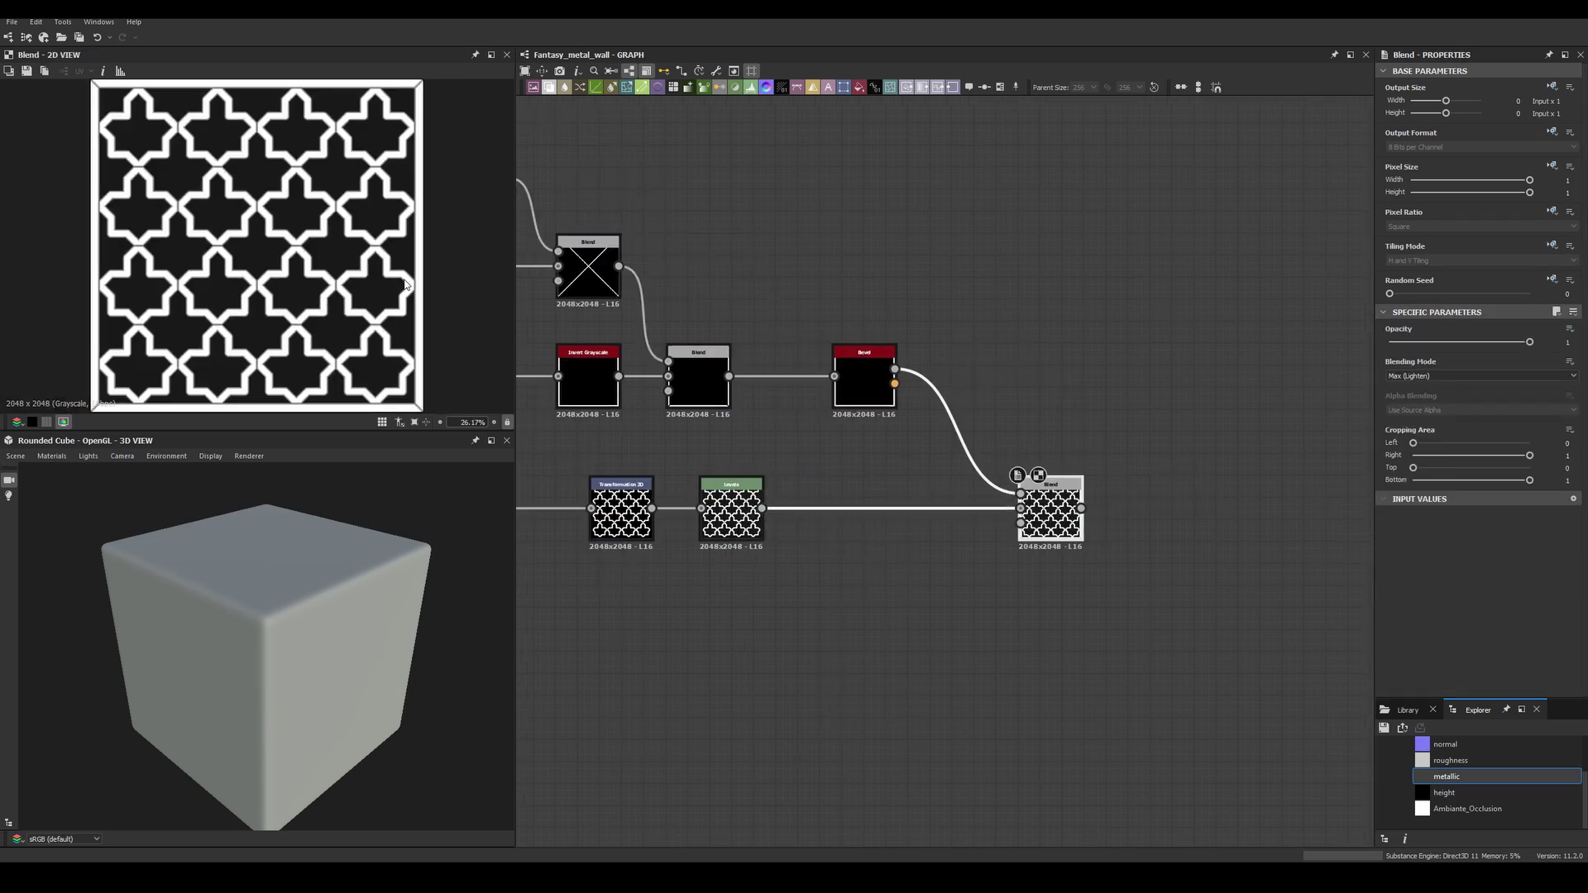
{"action": "scroll", "coordinate": [407, 284], "scroll_direction": "up", "scroll_amount": 2}
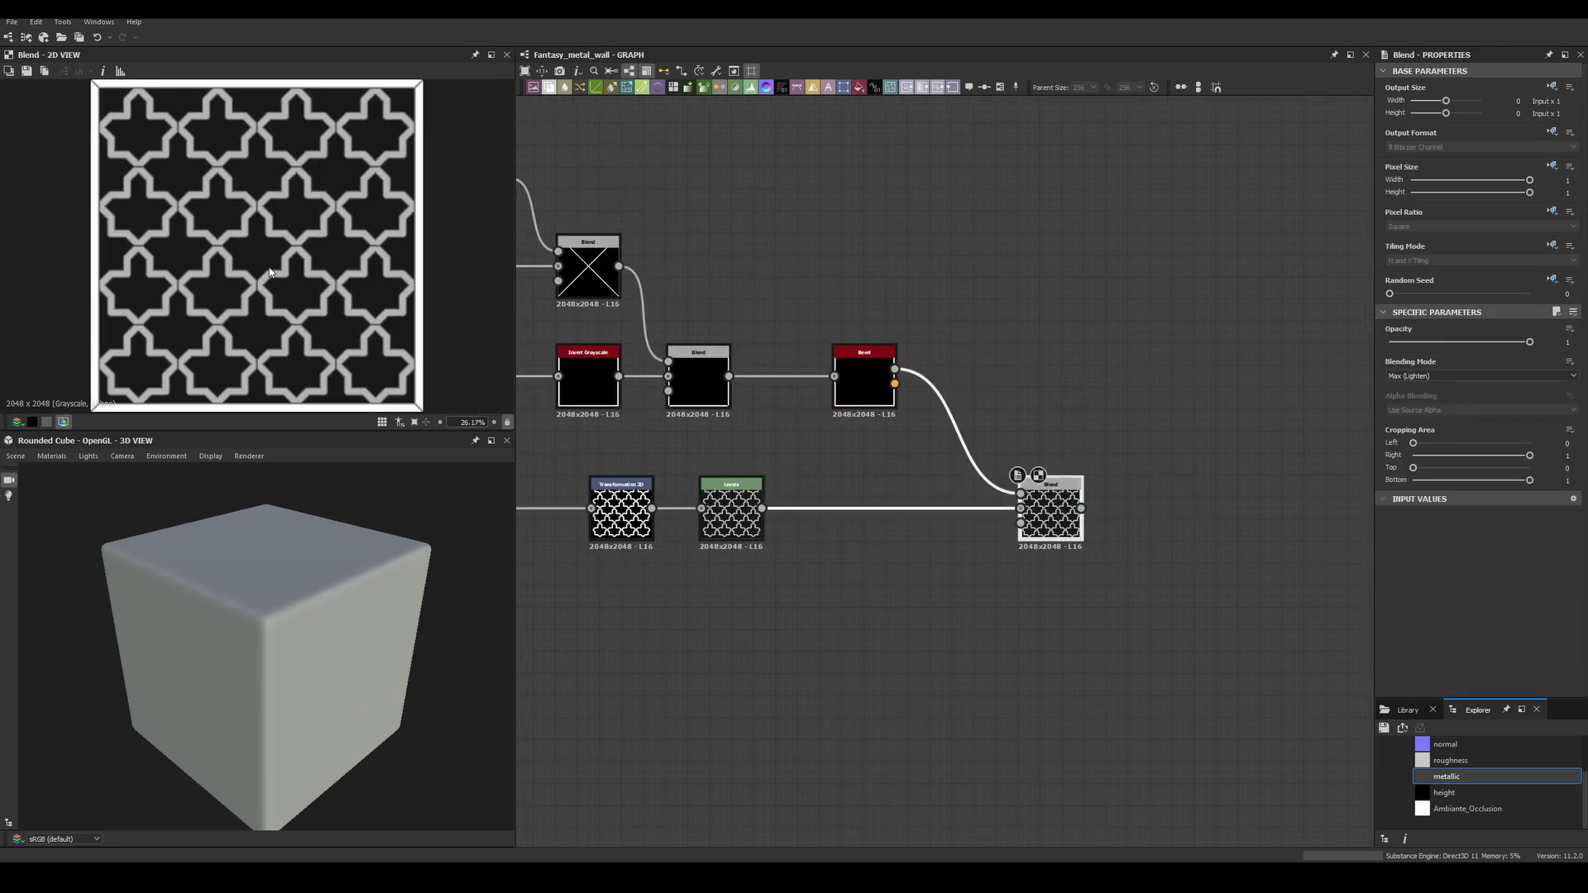
{"action": "scroll", "coordinate": [680, 403], "scroll_direction": "down", "scroll_amount": 3}
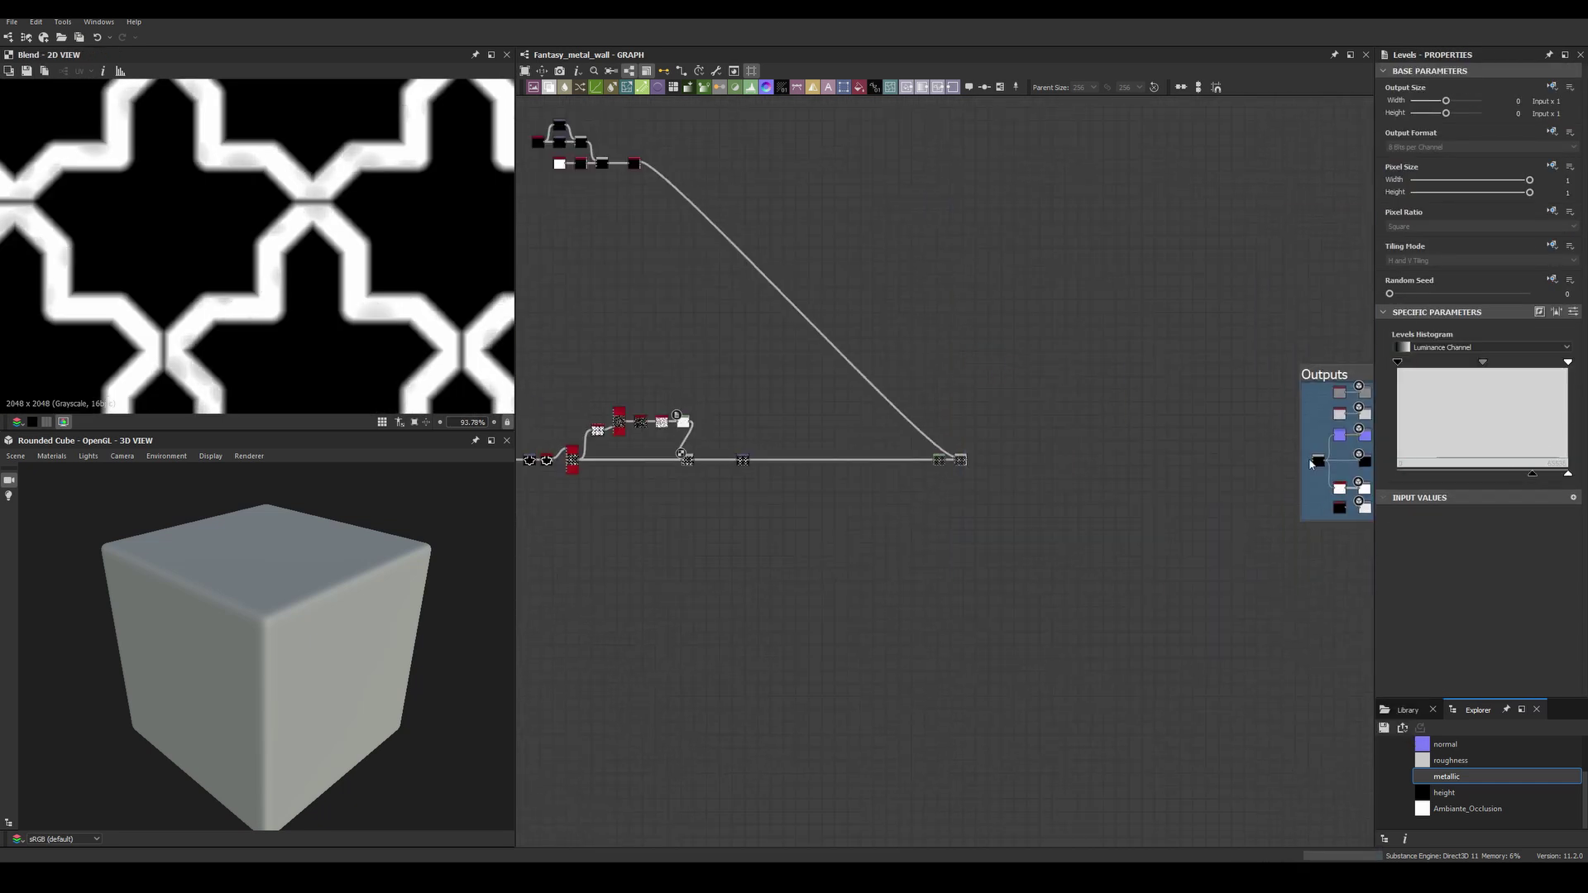
Select the Outputs frame and zoom in to view the star-cross relief in 3D.
{"action": "left_click", "coordinate": [1311, 464]}
{"action": "scroll", "coordinate": [672, 494], "scroll_direction": "up", "scroll_amount": 4}
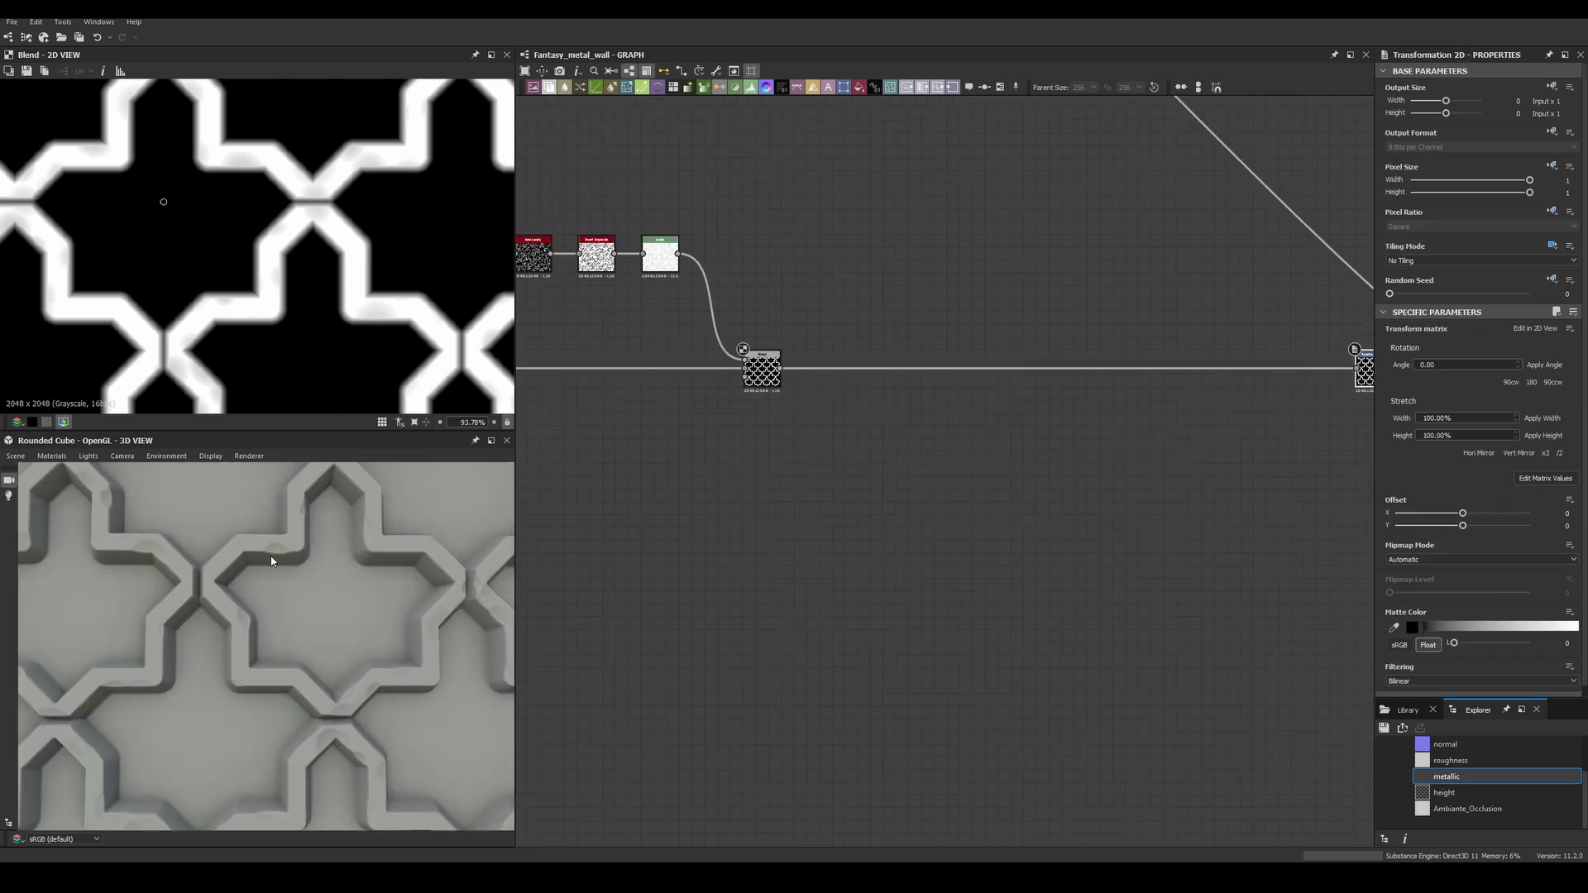
{"action": "scroll", "coordinate": [324, 506], "scroll_direction": "up", "scroll_amount": 3}
{"action": "scroll", "coordinate": [295, 564], "scroll_direction": "down", "scroll_amount": 3}
{"action": "scroll", "coordinate": [299, 588], "scroll_direction": "up", "scroll_amount": 3}
{"action": "scroll", "coordinate": [299, 588], "scroll_direction": "up", "scroll_amount": 2}
{"action": "scroll", "coordinate": [757, 337], "scroll_direction": "down", "scroll_amount": 3}
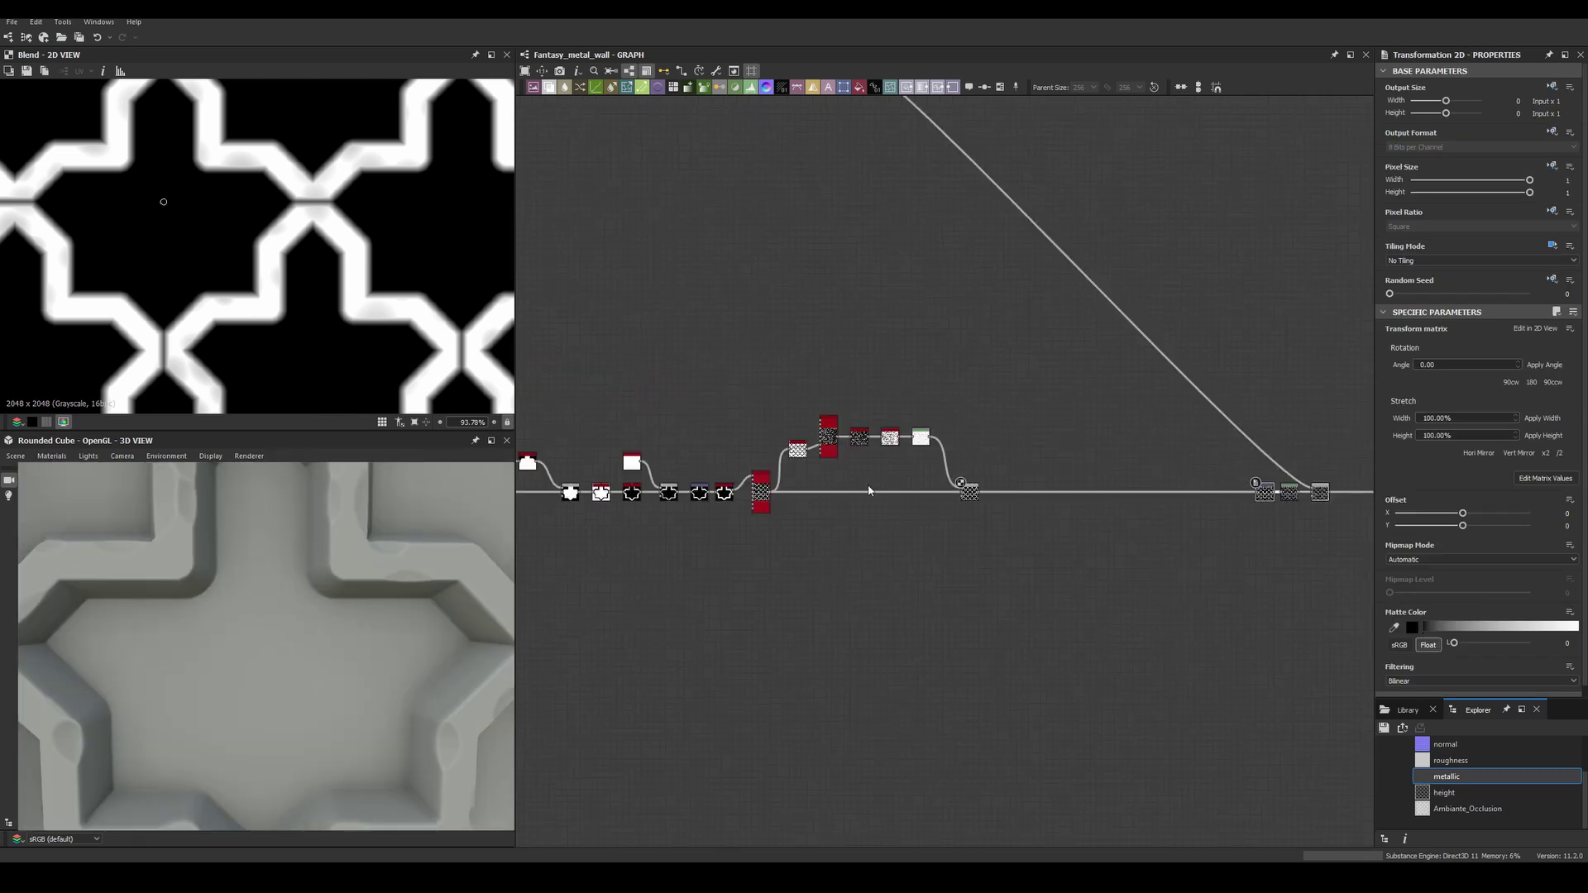
{"action": "scroll", "coordinate": [882, 383], "scroll_direction": "down", "scroll_amount": 2}
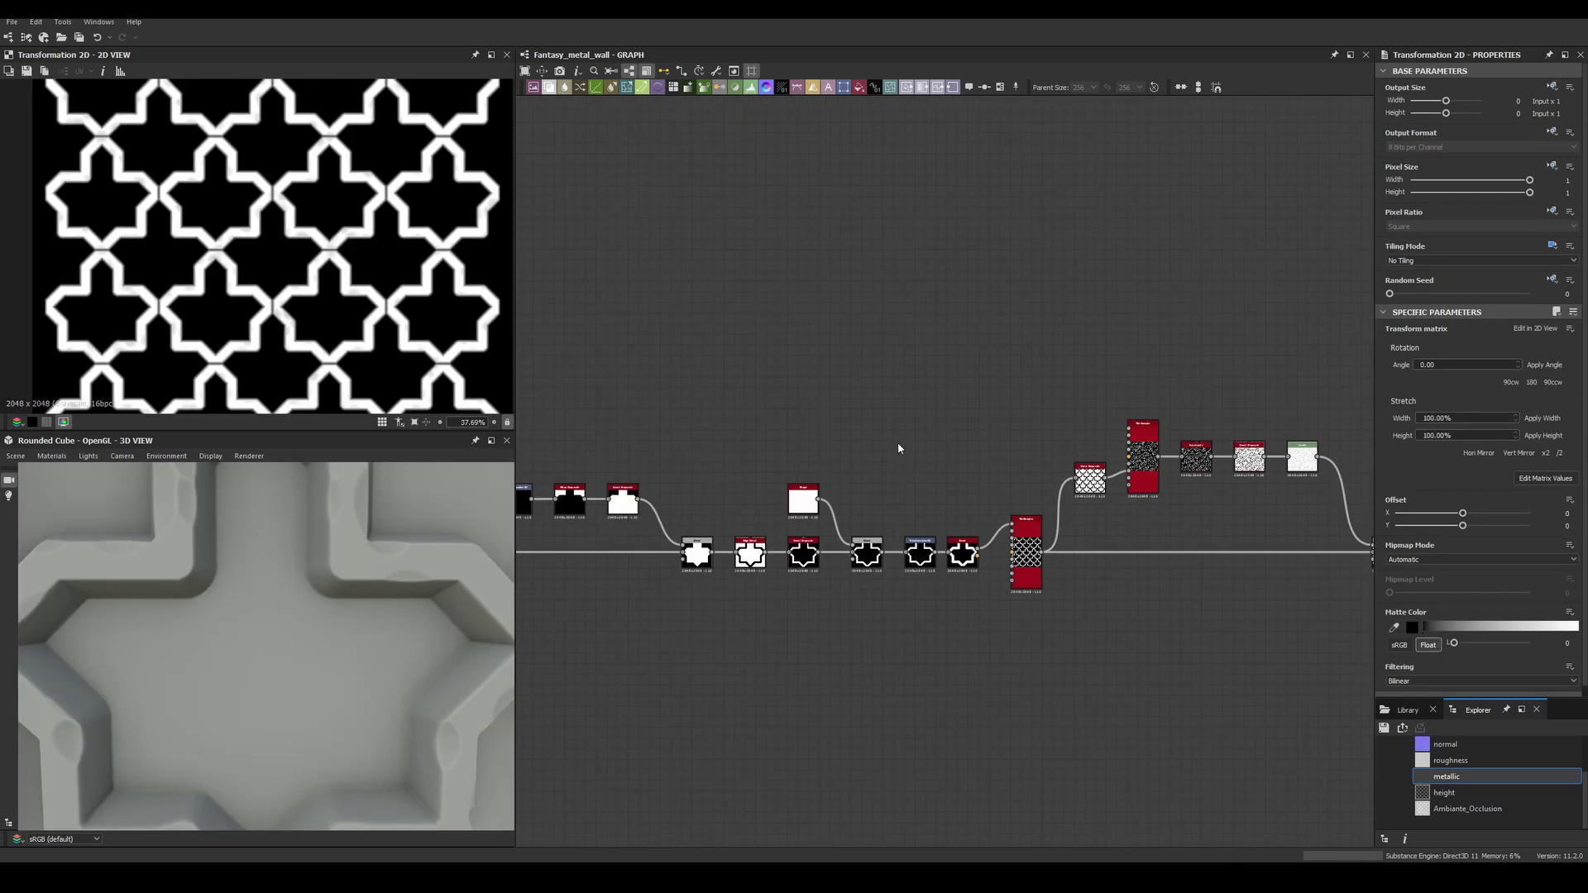
{"action": "scroll", "coordinate": [896, 446], "scroll_direction": "up", "scroll_amount": 4}
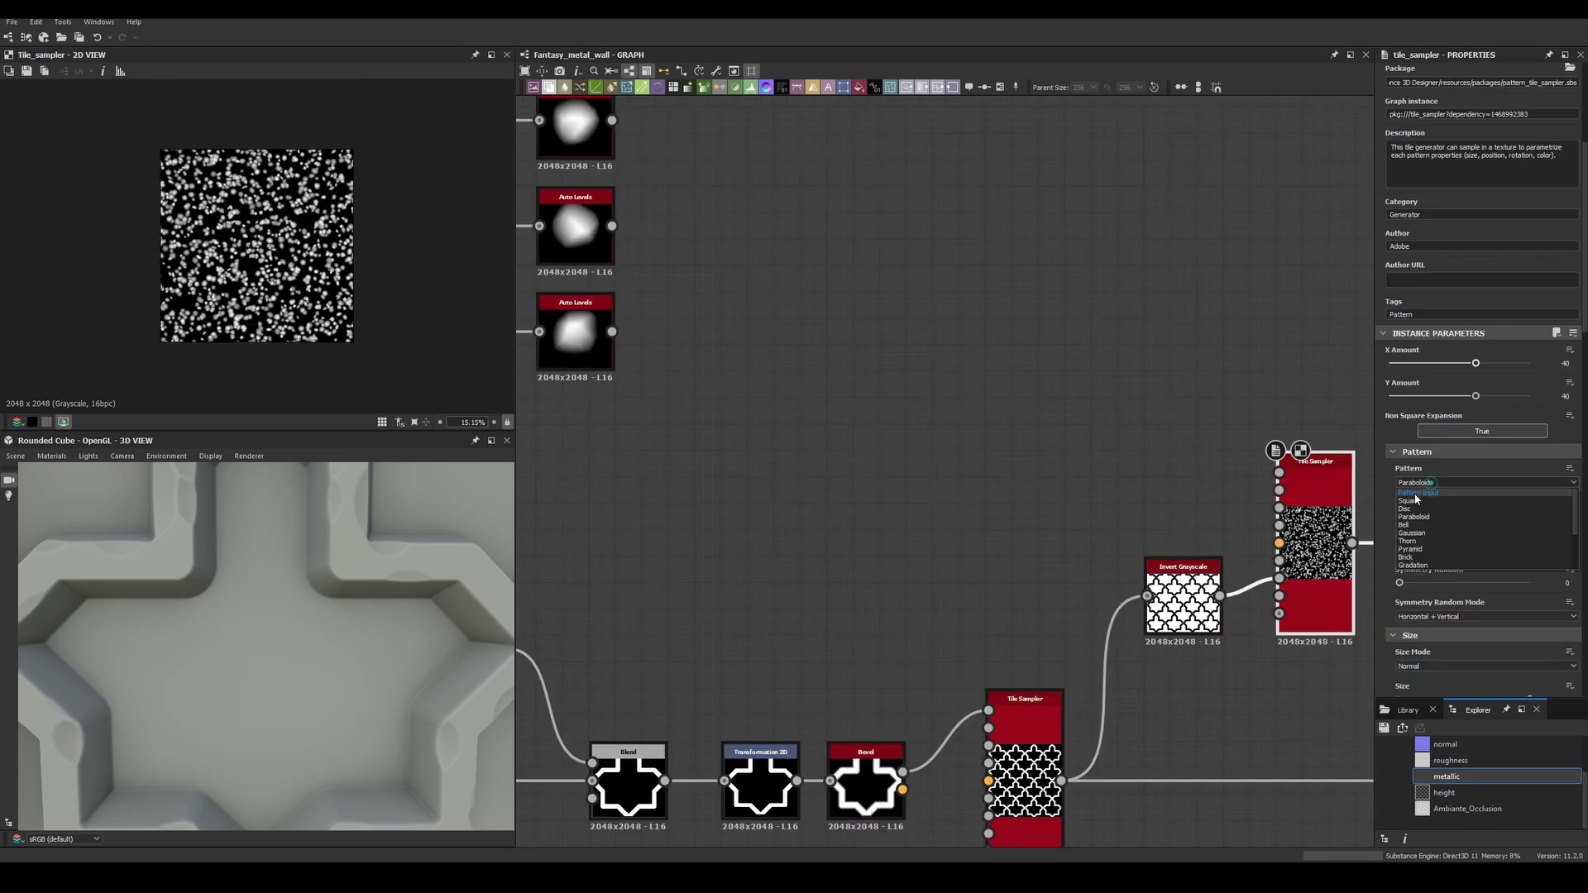
Connect the Auto Levels blob to the Tile Sampler and preview the scattered blobs.
{"action": "left_click_drag", "start_coordinate": [1142, 491], "coordinate": [1148, 490]}
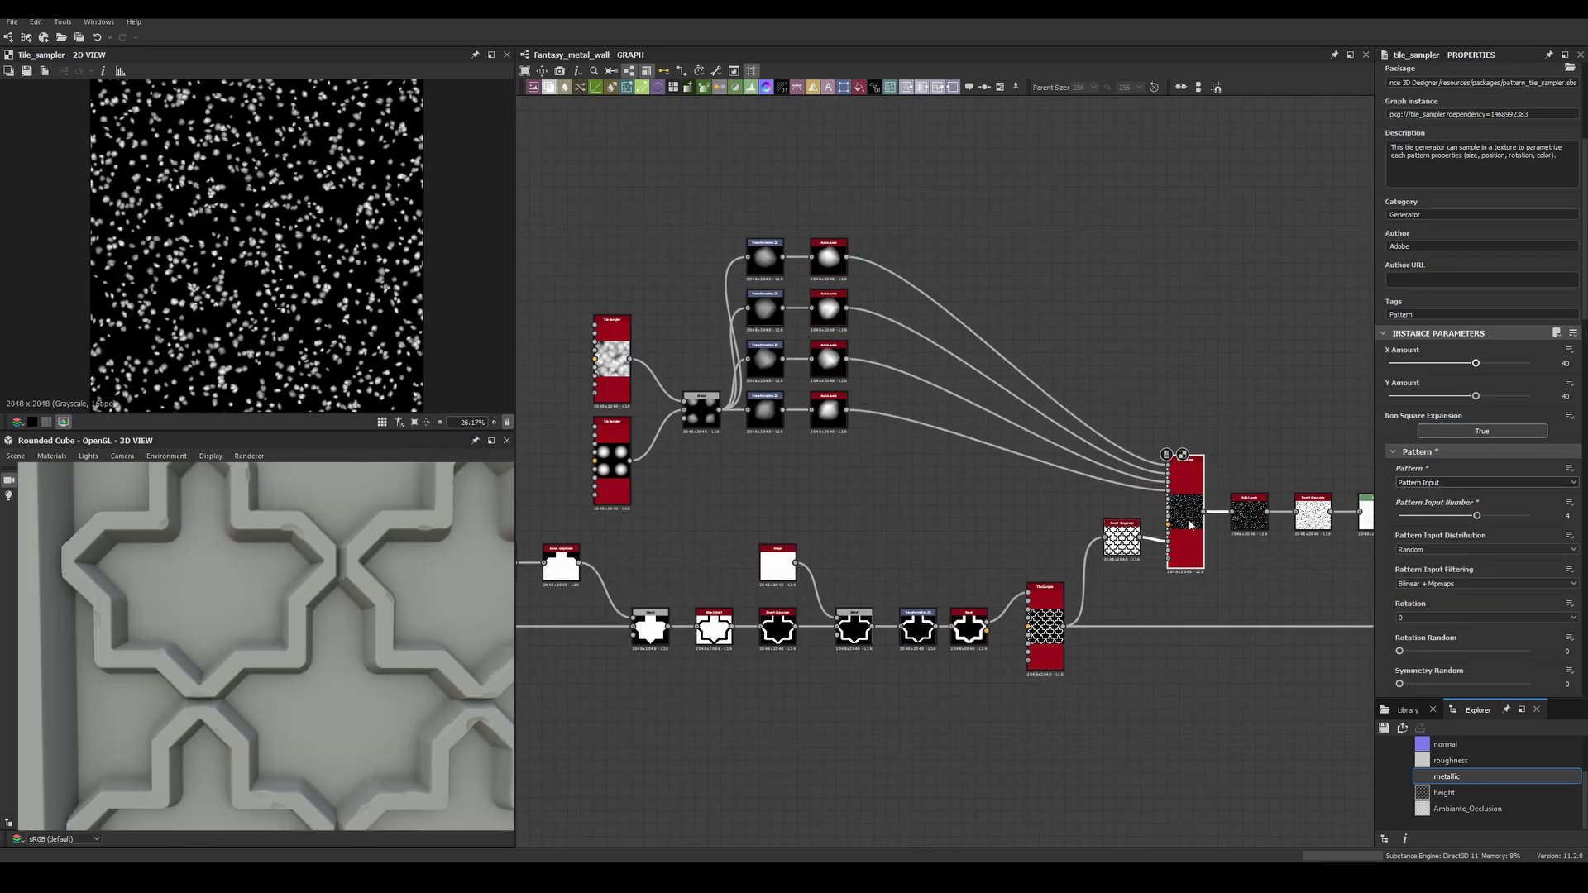
{"action": "double_click", "coordinate": [700, 409]}
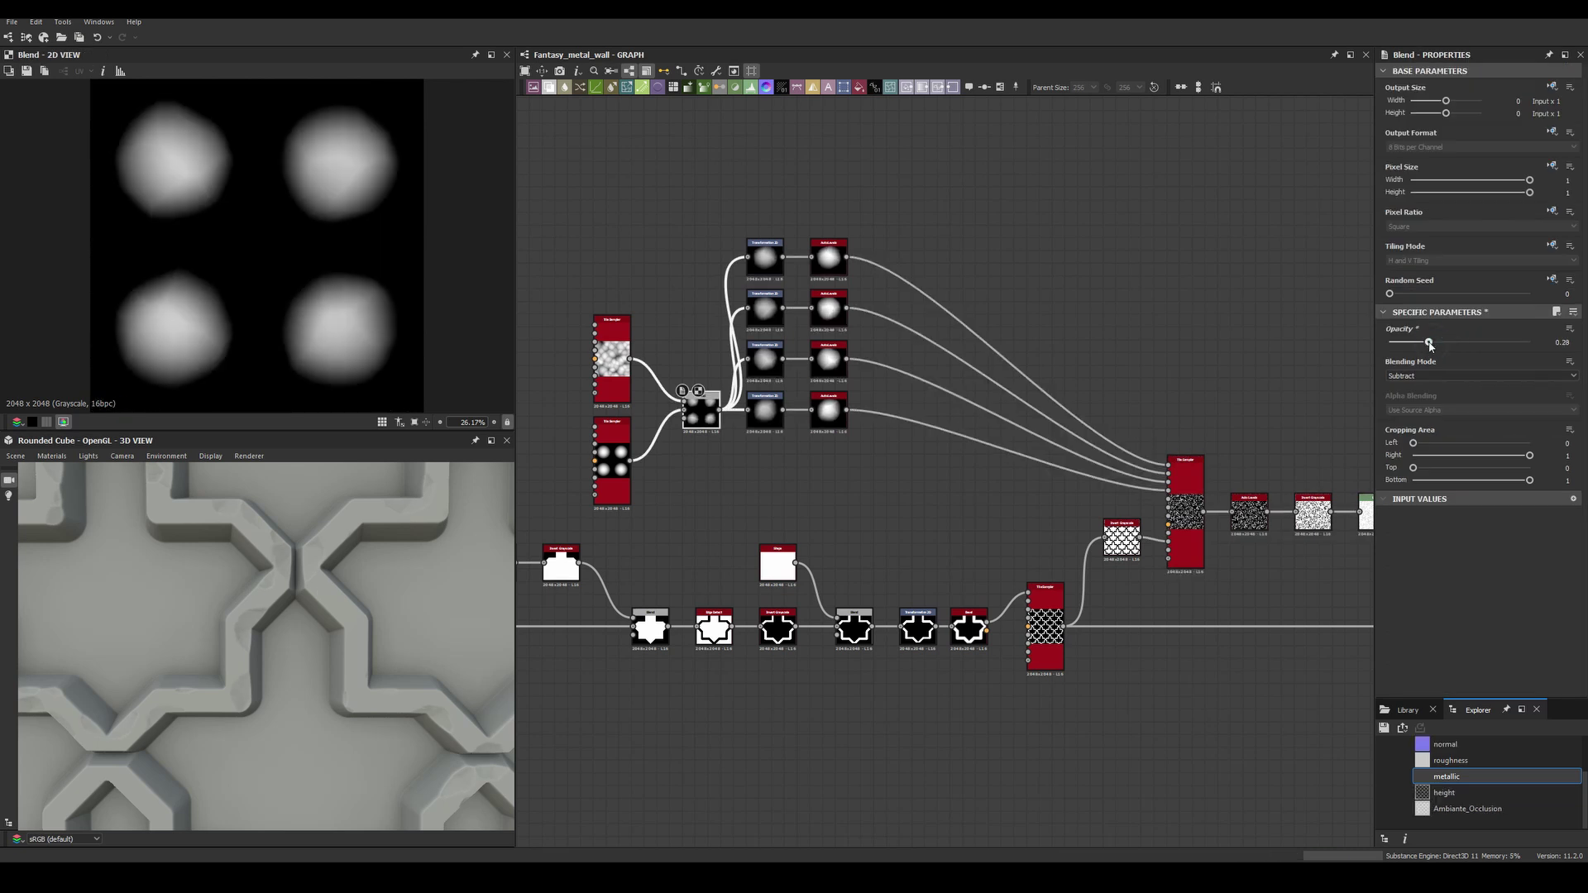
{"action": "scroll", "coordinate": [339, 539], "scroll_direction": "down", "scroll_amount": 3}
{"action": "double_click", "coordinate": [1185, 513]}
{"action": "scroll", "coordinate": [1173, 539], "scroll_direction": "up", "scroll_amount": 5}
{"action": "scroll", "coordinate": [457, 566], "scroll_direction": "up", "scroll_amount": 3}
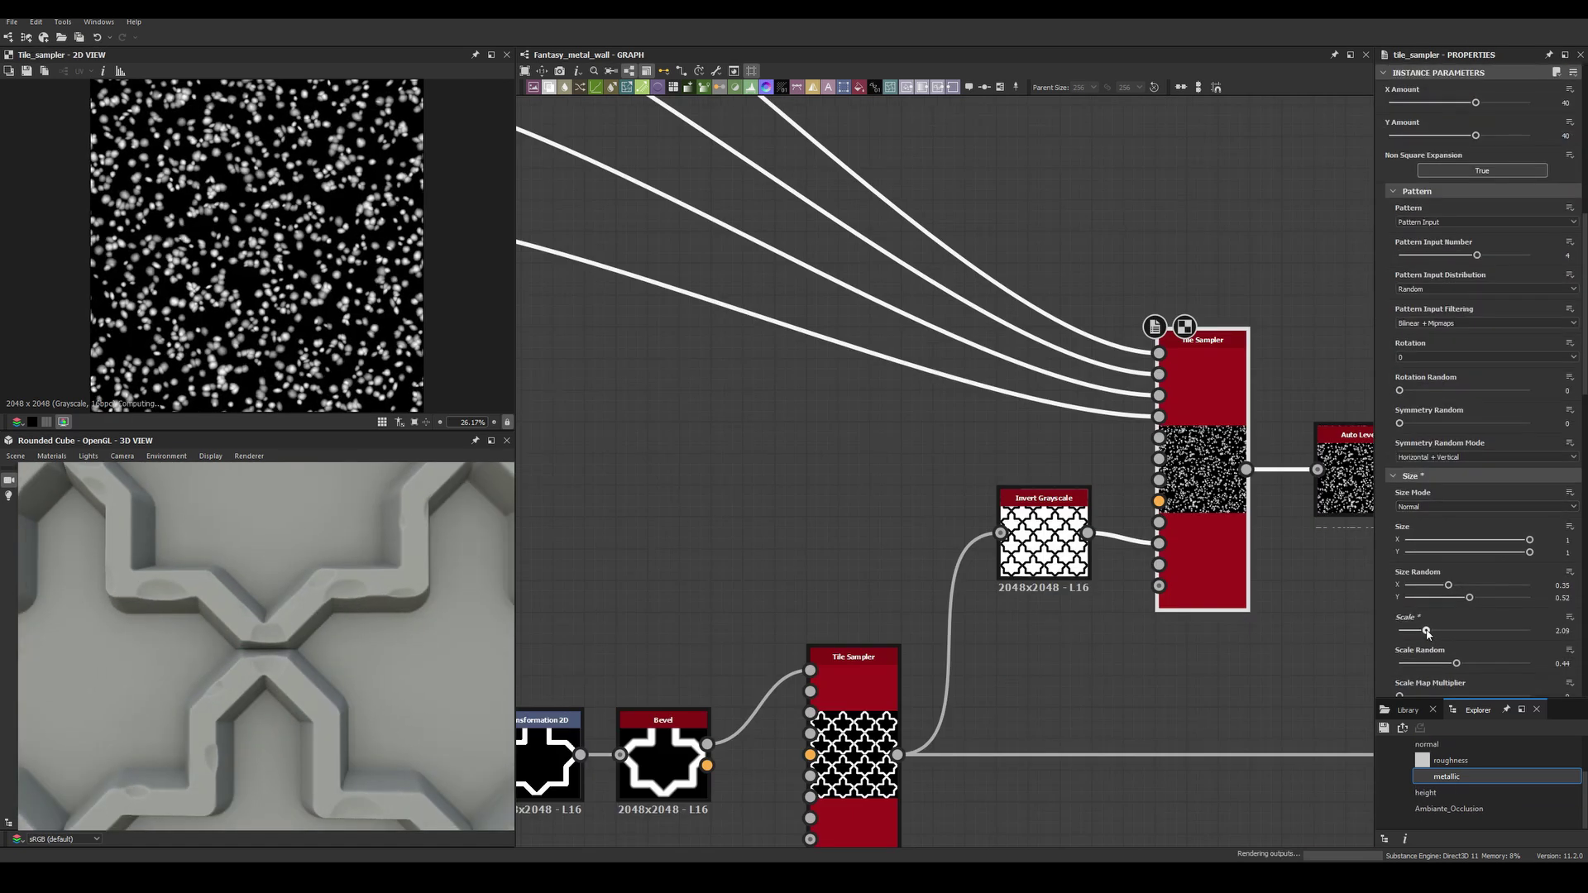
{"action": "scroll", "coordinate": [909, 496], "scroll_direction": "down", "scroll_amount": 5}
Insert a Curve between Bevel and Tile Sampler and reshape it to soften the bevel.
{"action": "scroll", "coordinate": [827, 529], "scroll_direction": "up", "scroll_amount": 4}
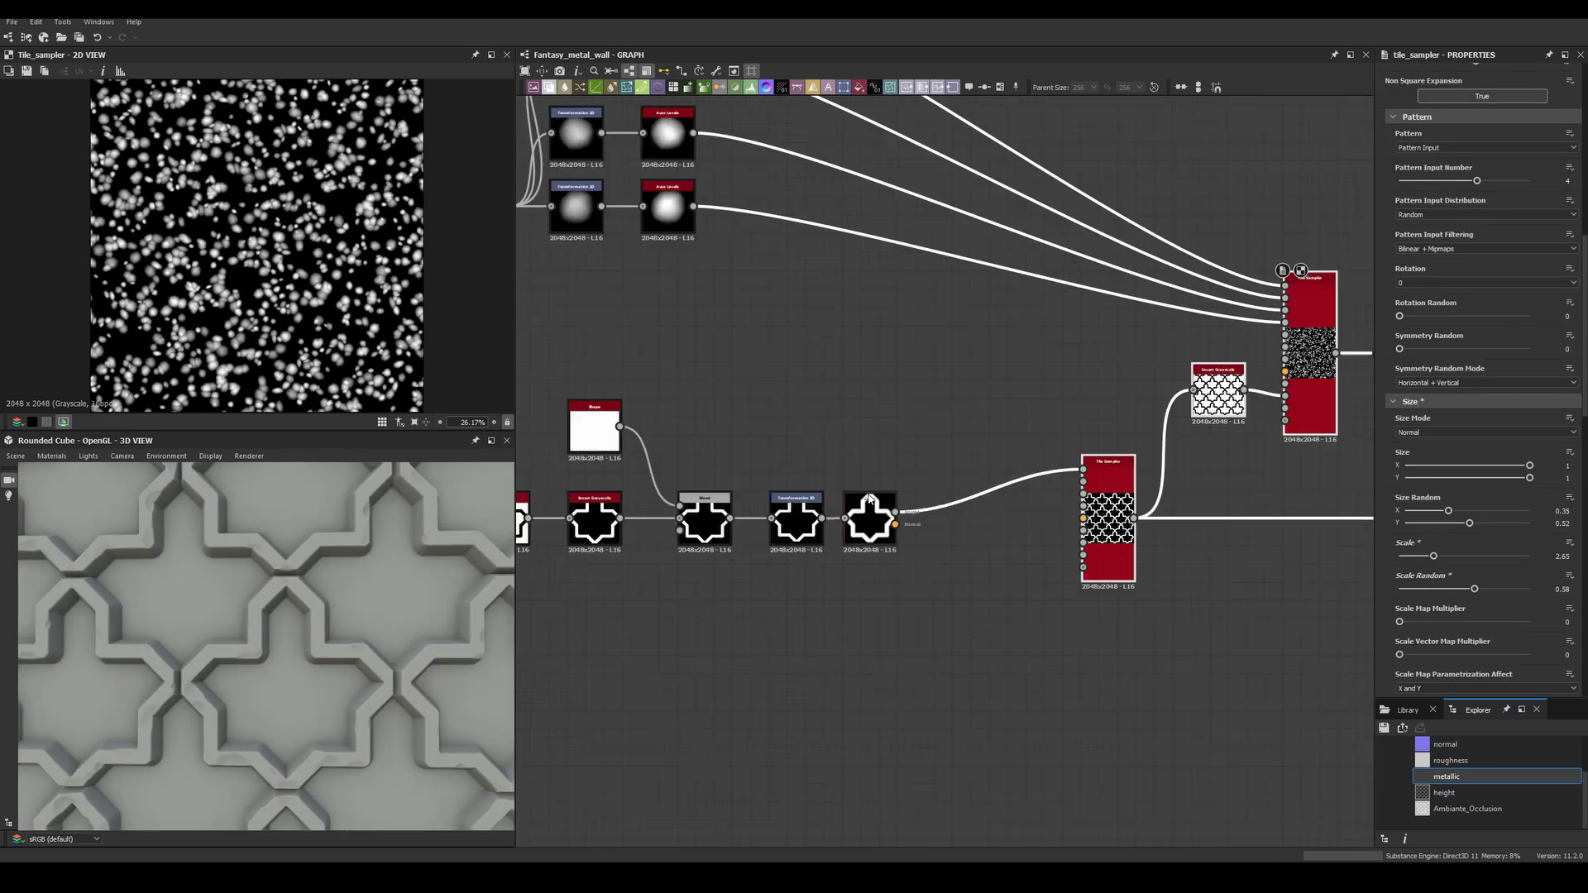
{"action": "left_click_drag", "start_coordinate": [595, 87], "coordinate": [961, 519]}
{"action": "left_click", "coordinate": [1505, 435]}
{"action": "left_click_drag", "start_coordinate": [1471, 443], "coordinate": [1482, 442]}
{"action": "scroll", "coordinate": [295, 578], "scroll_direction": "up", "scroll_amount": 3}
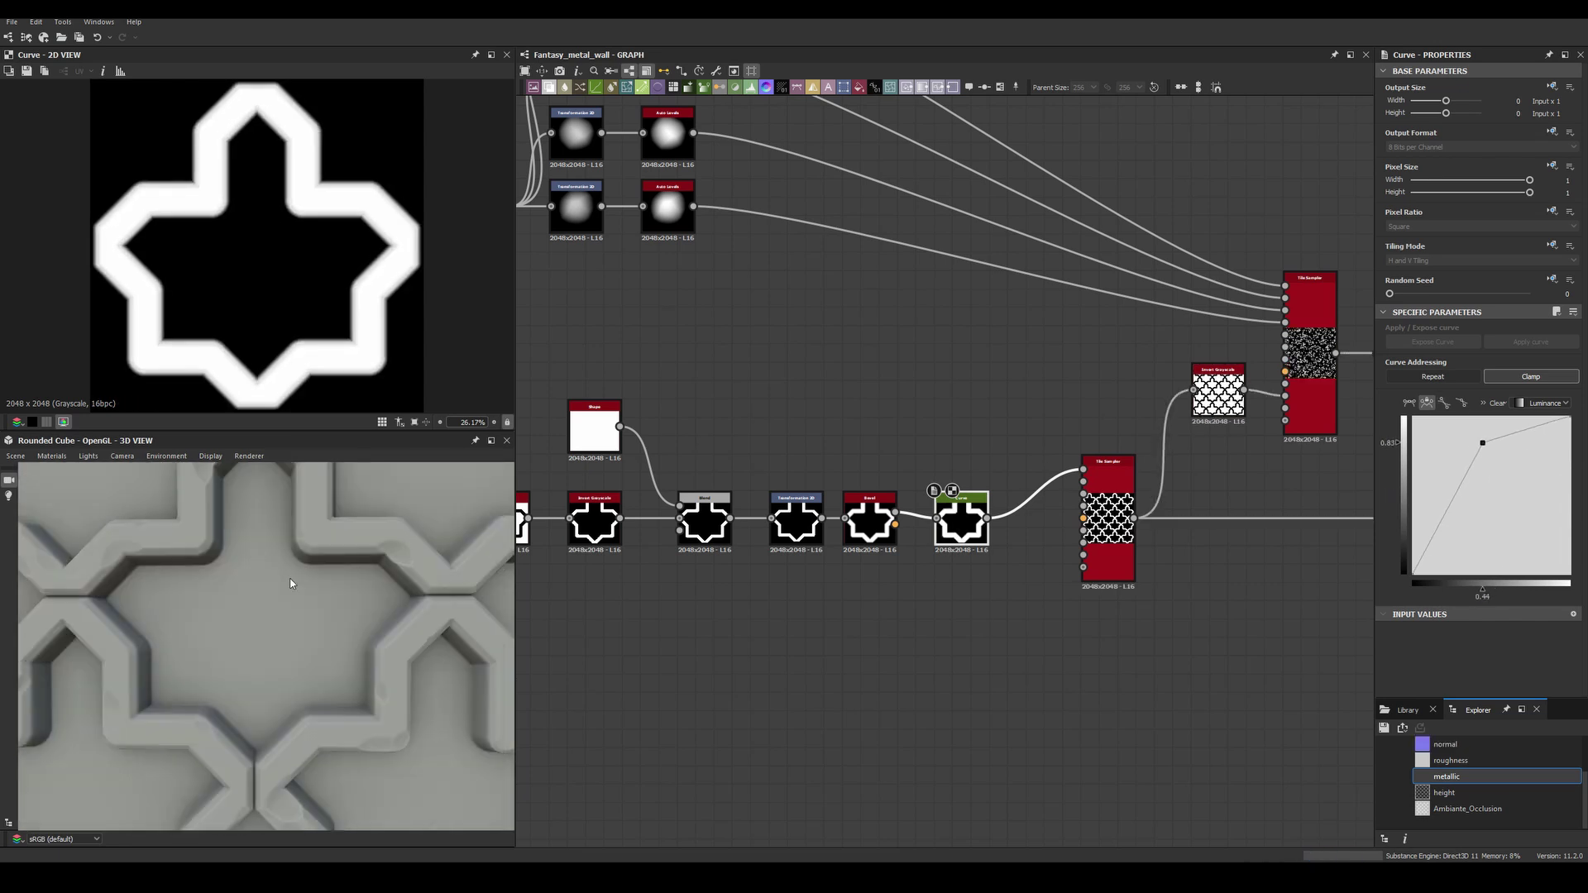
{"action": "left_click_drag", "start_coordinate": [295, 578], "coordinate": [354, 549]}
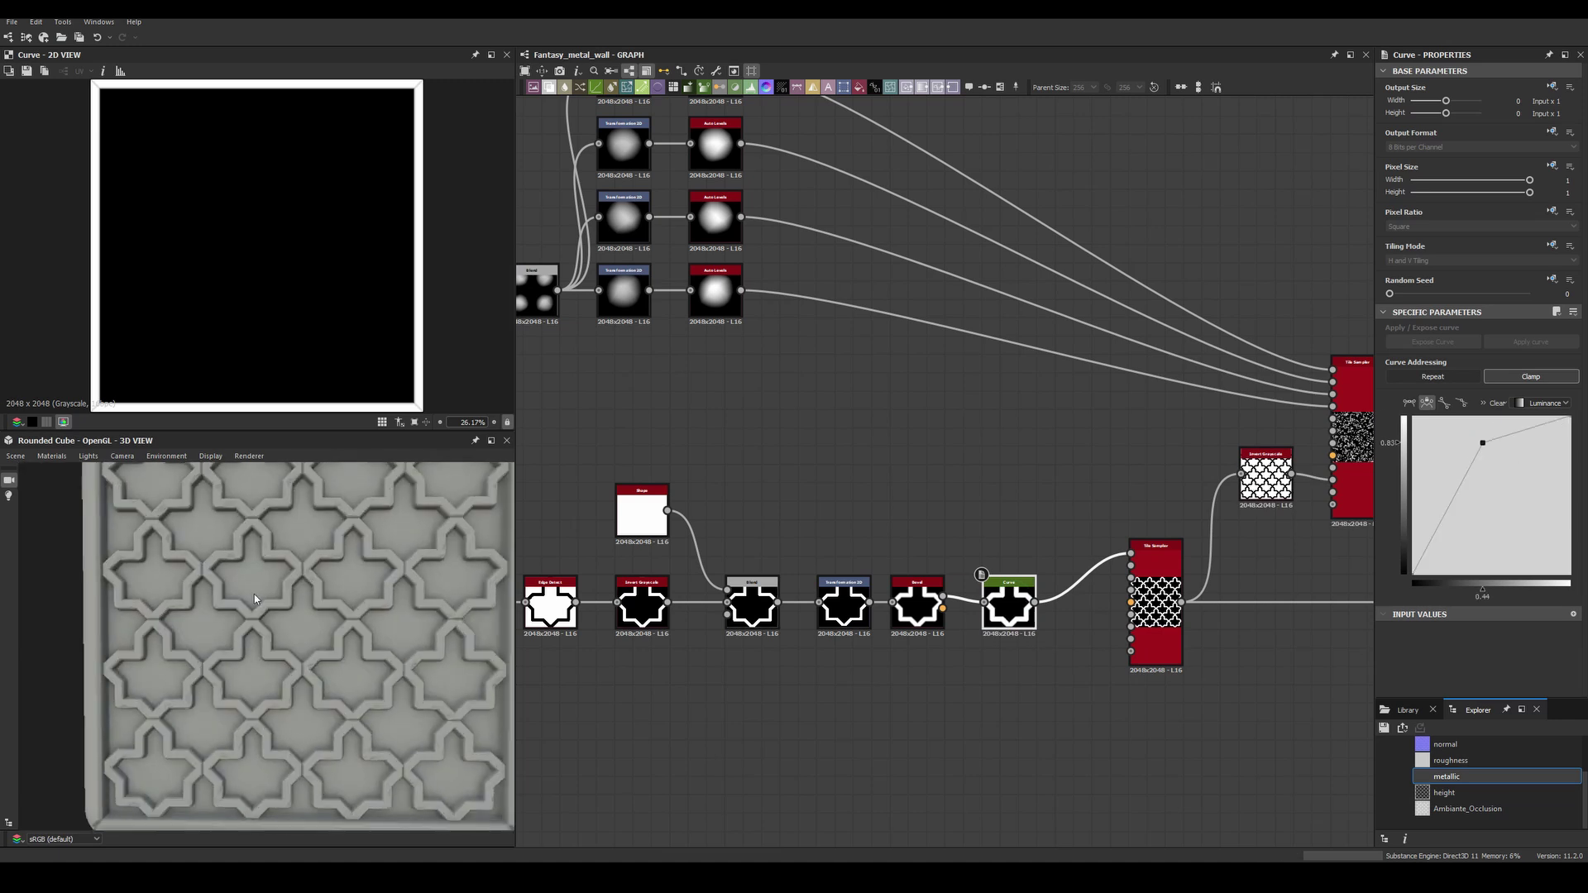
Preview the noise map and Blend result, then add a Waveform node.
{"action": "left_click", "coordinate": [937, 410]}
{"action": "scroll", "coordinate": [944, 466], "scroll_direction": "up", "scroll_amount": 2}
{"action": "left_click", "coordinate": [944, 467]}
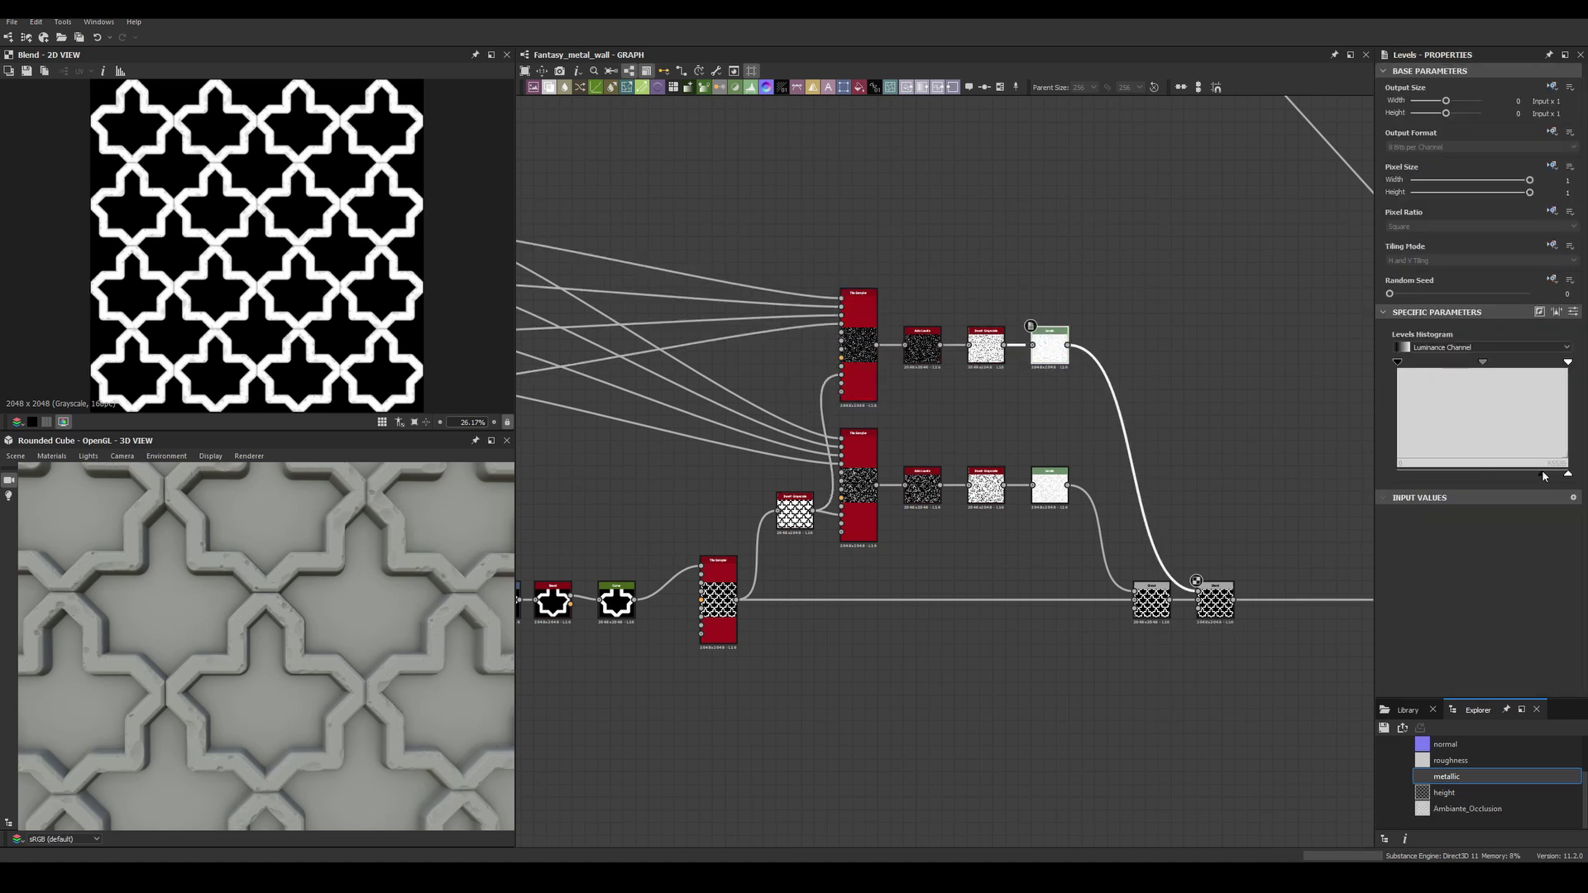
{"action": "scroll", "coordinate": [385, 594], "scroll_direction": "down", "scroll_amount": 3}
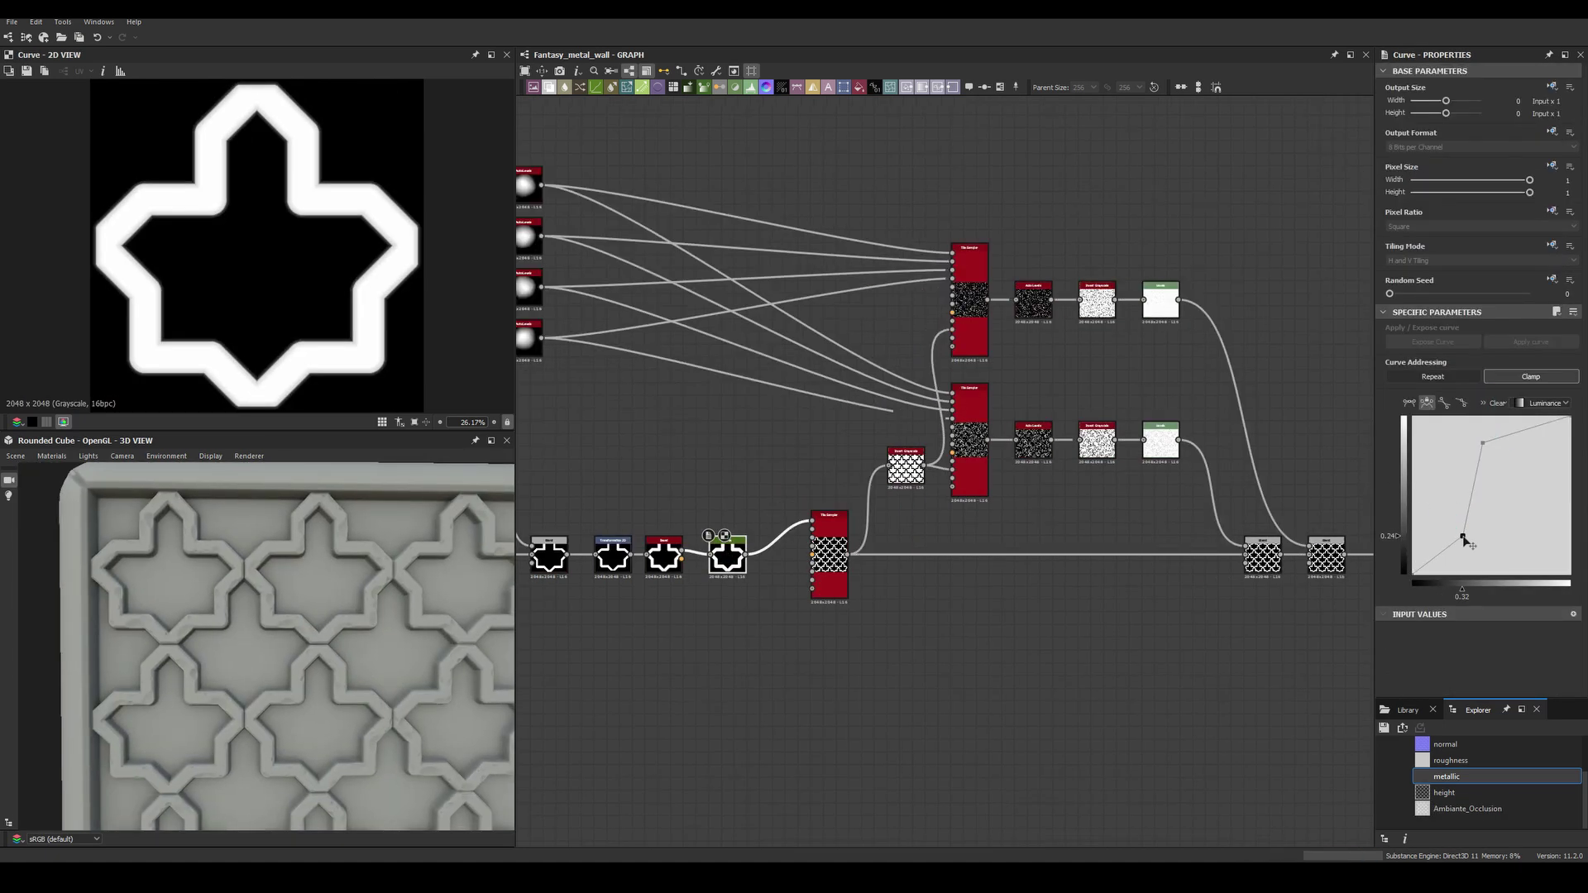
{"action": "scroll", "coordinate": [177, 603], "scroll_direction": "up", "scroll_amount": 3}
{"action": "scroll", "coordinate": [248, 595], "scroll_direction": "down", "scroll_amount": 5}
{"action": "scroll", "coordinate": [331, 583], "scroll_direction": "up", "scroll_amount": 4}
{"action": "scroll", "coordinate": [337, 582], "scroll_direction": "up", "scroll_amount": 2}
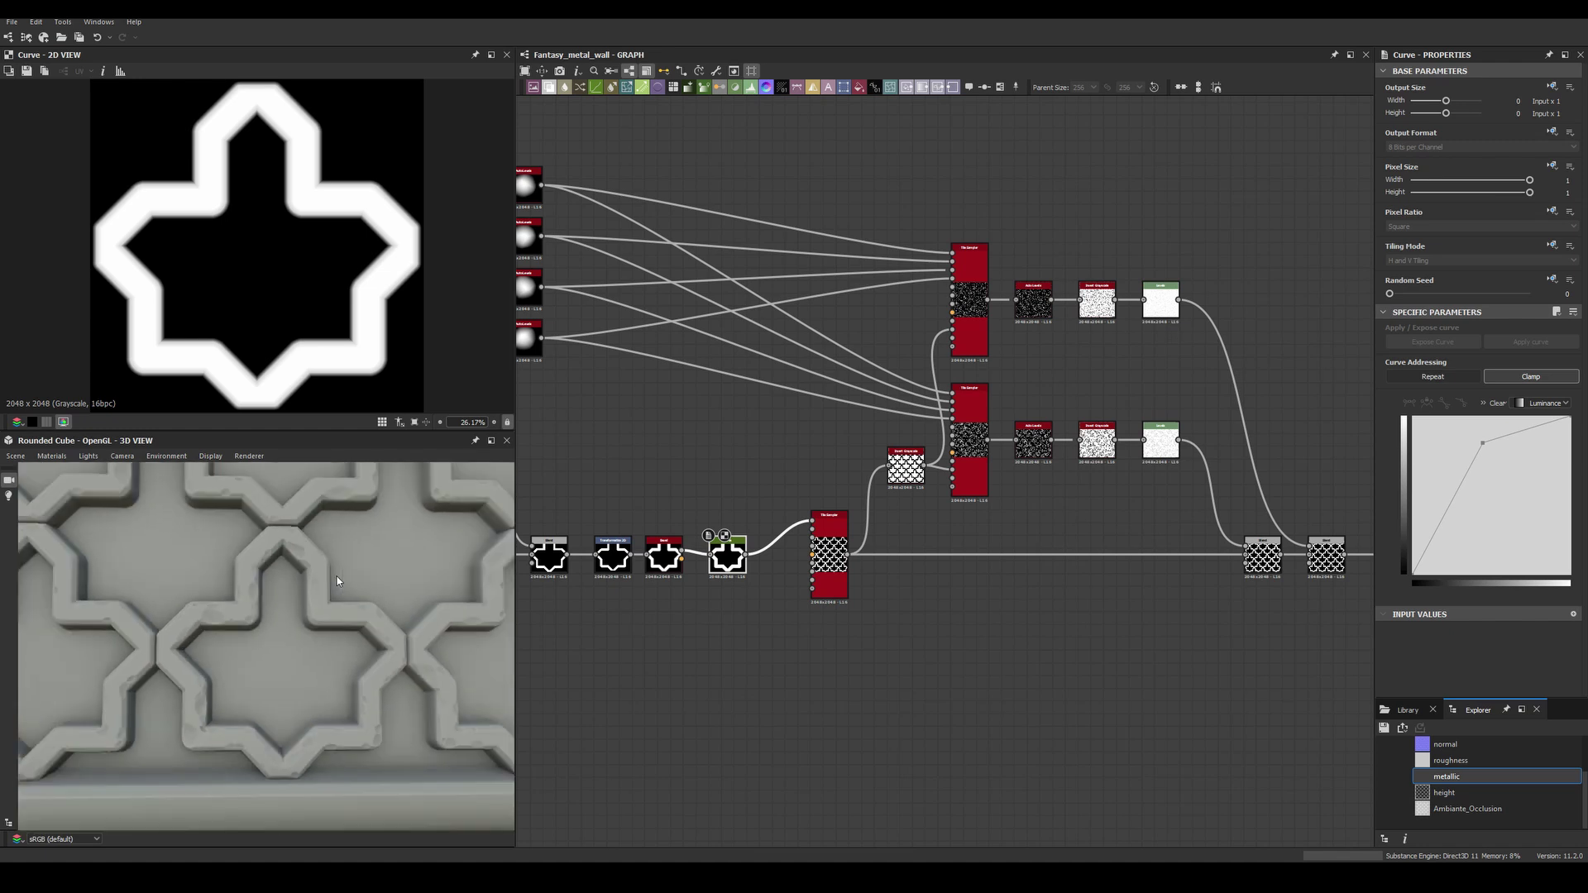
{"action": "scroll", "coordinate": [827, 414], "scroll_direction": "down", "scroll_amount": 5}
{"action": "key", "text": "space"}
{"action": "left_click", "coordinate": [934, 496]}
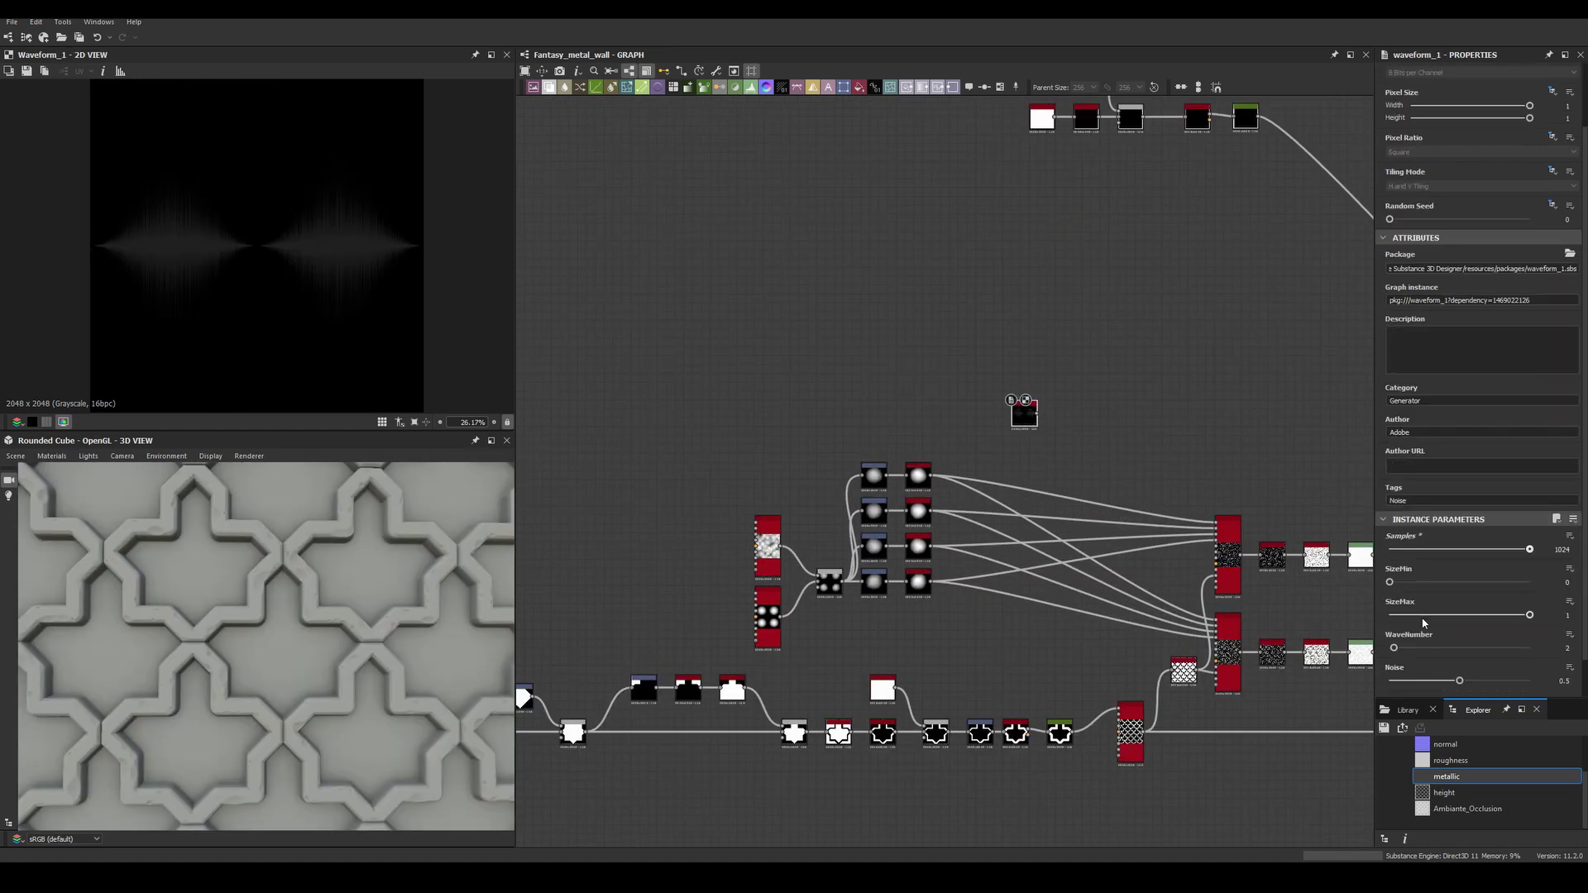
Add a Bevel to the streak chain and a new Tile Sampler via node search.
{"action": "key", "text": "space"}
{"action": "type", "text": "bevel"}
{"action": "key", "text": "Return"}
{"action": "scroll", "coordinate": [778, 347], "scroll_direction": "up", "scroll_amount": 3}
{"action": "key", "text": "space"}
{"action": "type", "text": "tile"}
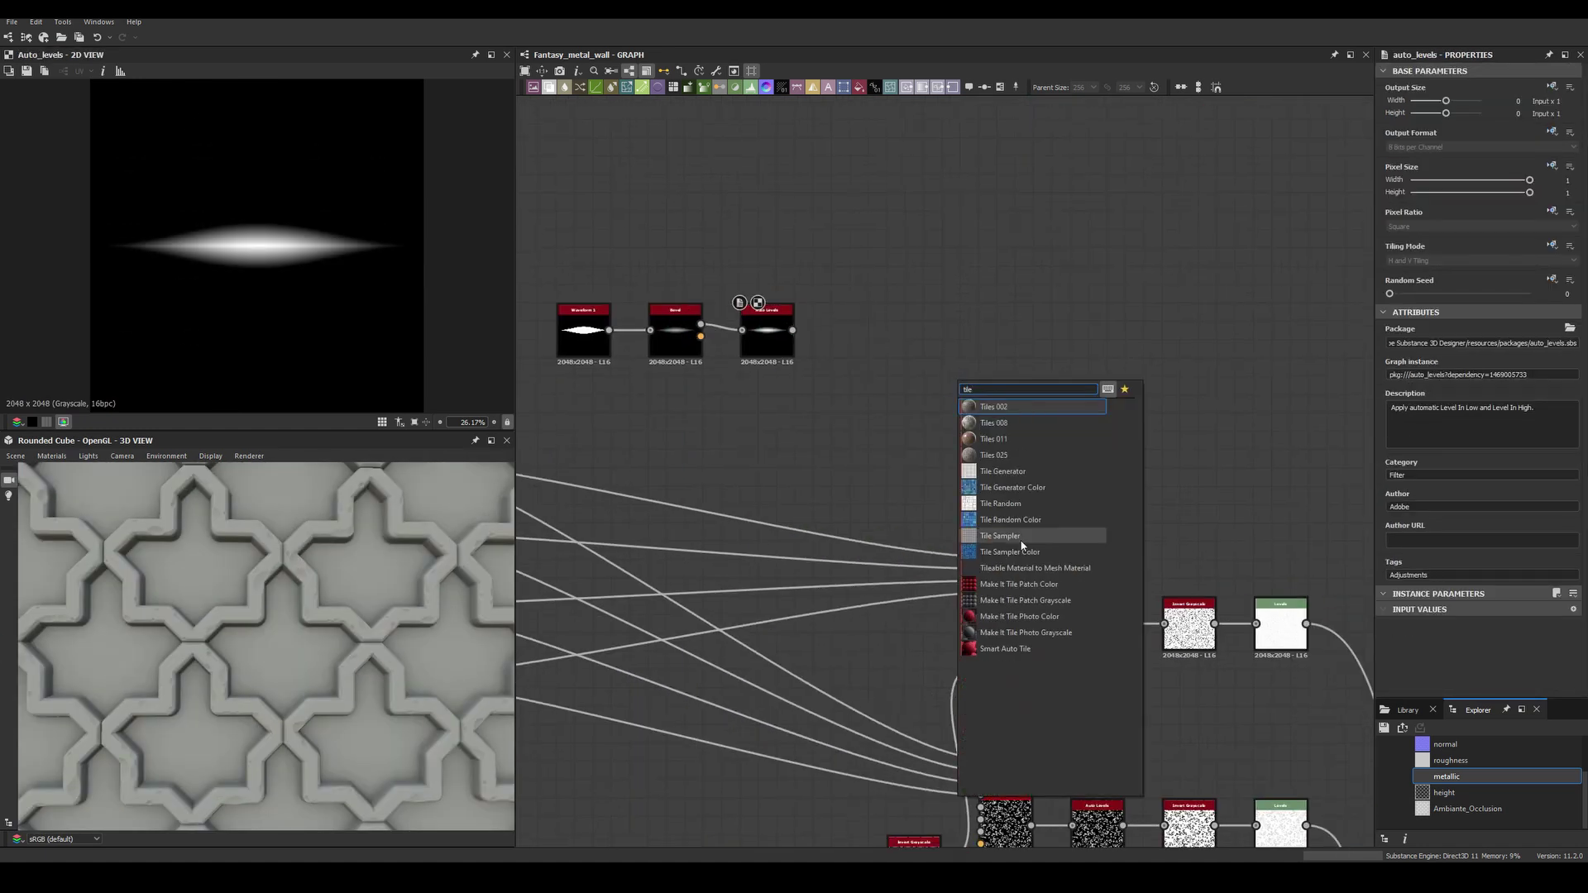
{"action": "left_click", "coordinate": [1023, 546]}
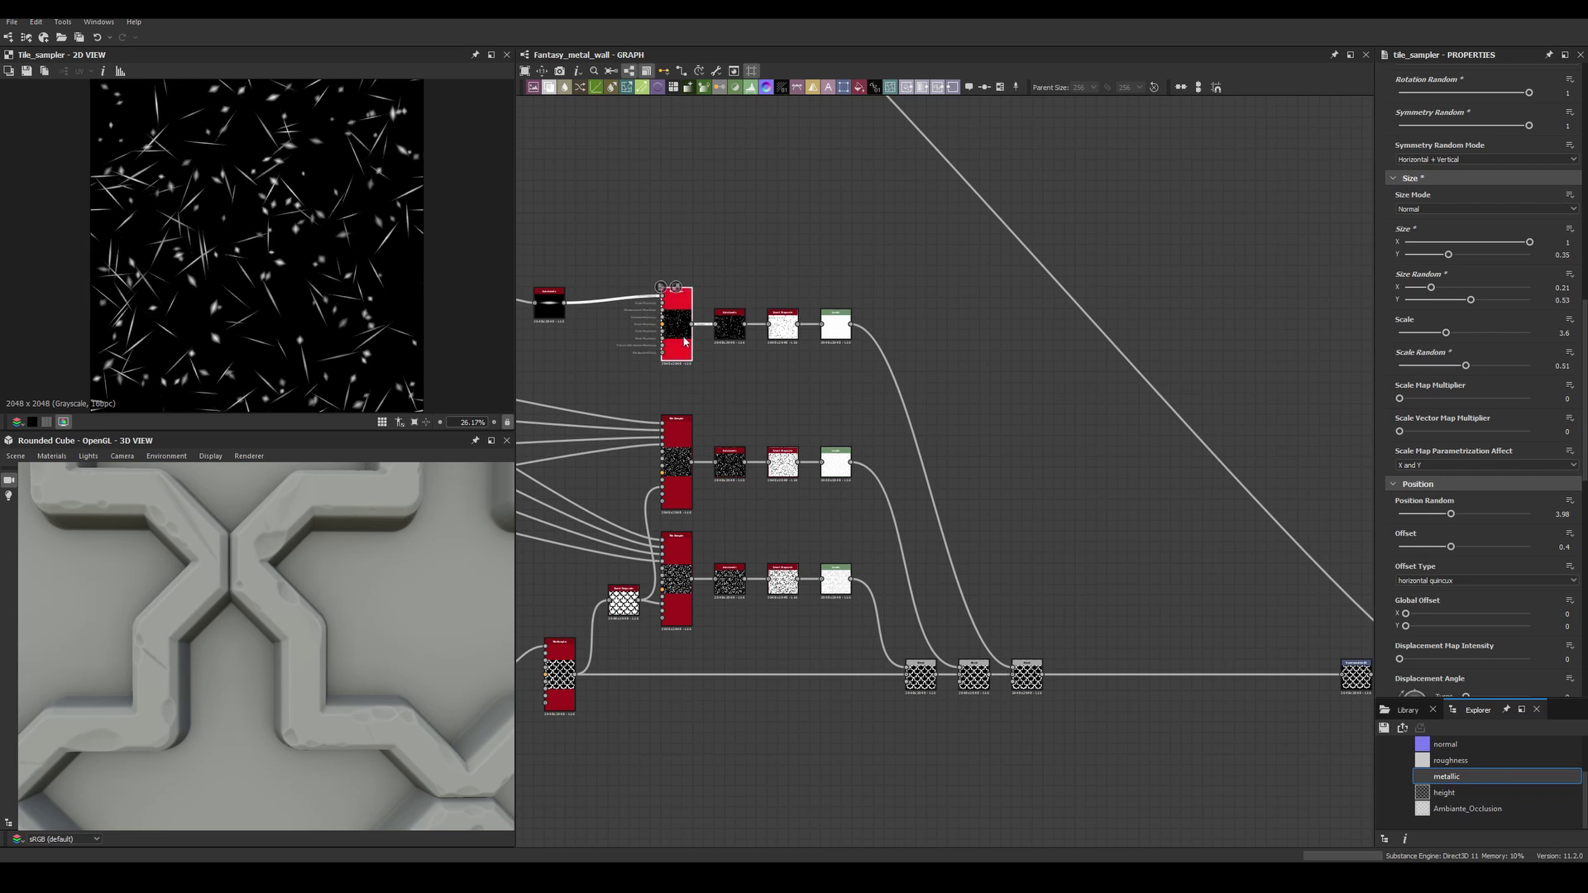
Shrink the scratch Tile Sampler's pattern size along X and Y.
{"action": "scroll", "coordinate": [190, 221], "scroll_direction": "up", "scroll_amount": 2}
{"action": "scroll", "coordinate": [589, 284], "scroll_direction": "up", "scroll_amount": 5}
{"action": "left_click_drag", "start_coordinate": [1505, 407], "coordinate": [1438, 391]}
{"action": "scroll", "coordinate": [299, 562], "scroll_direction": "up", "scroll_amount": 5}
{"action": "scroll", "coordinate": [266, 645], "scroll_direction": "down", "scroll_amount": 5}
{"action": "scroll", "coordinate": [832, 286], "scroll_direction": "down", "scroll_amount": 5}
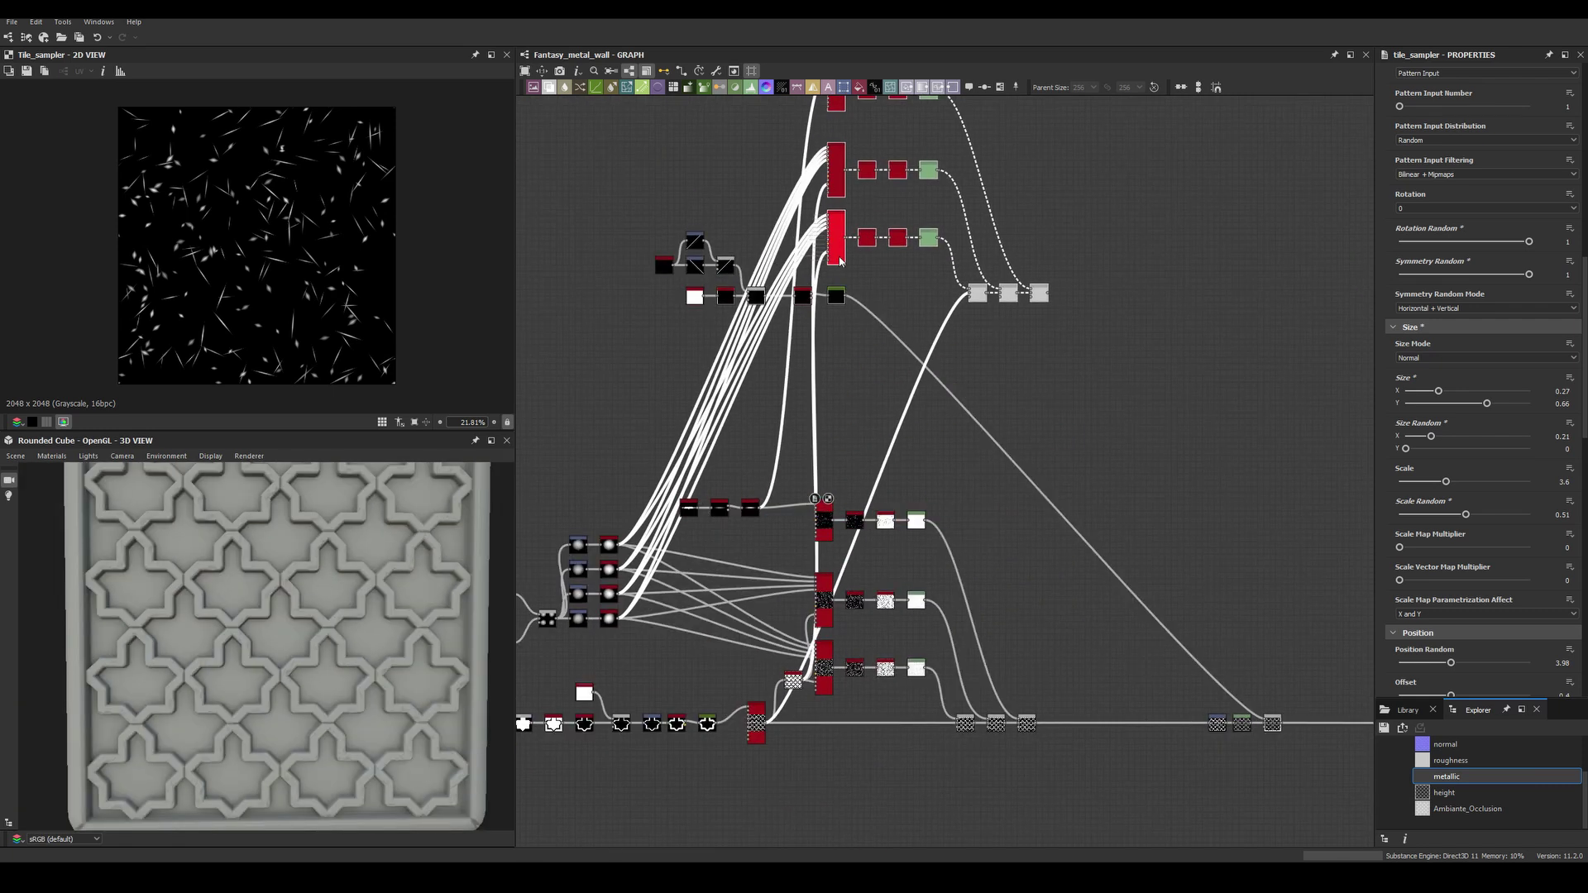
{"action": "scroll", "coordinate": [834, 280], "scroll_direction": "up", "scroll_amount": 3}
Inspect the Invert Grayscale, Curve and top speck Tile Sampler outputs.
{"action": "left_click", "coordinate": [782, 502]}
{"action": "scroll", "coordinate": [910, 307], "scroll_direction": "down", "scroll_amount": 3}
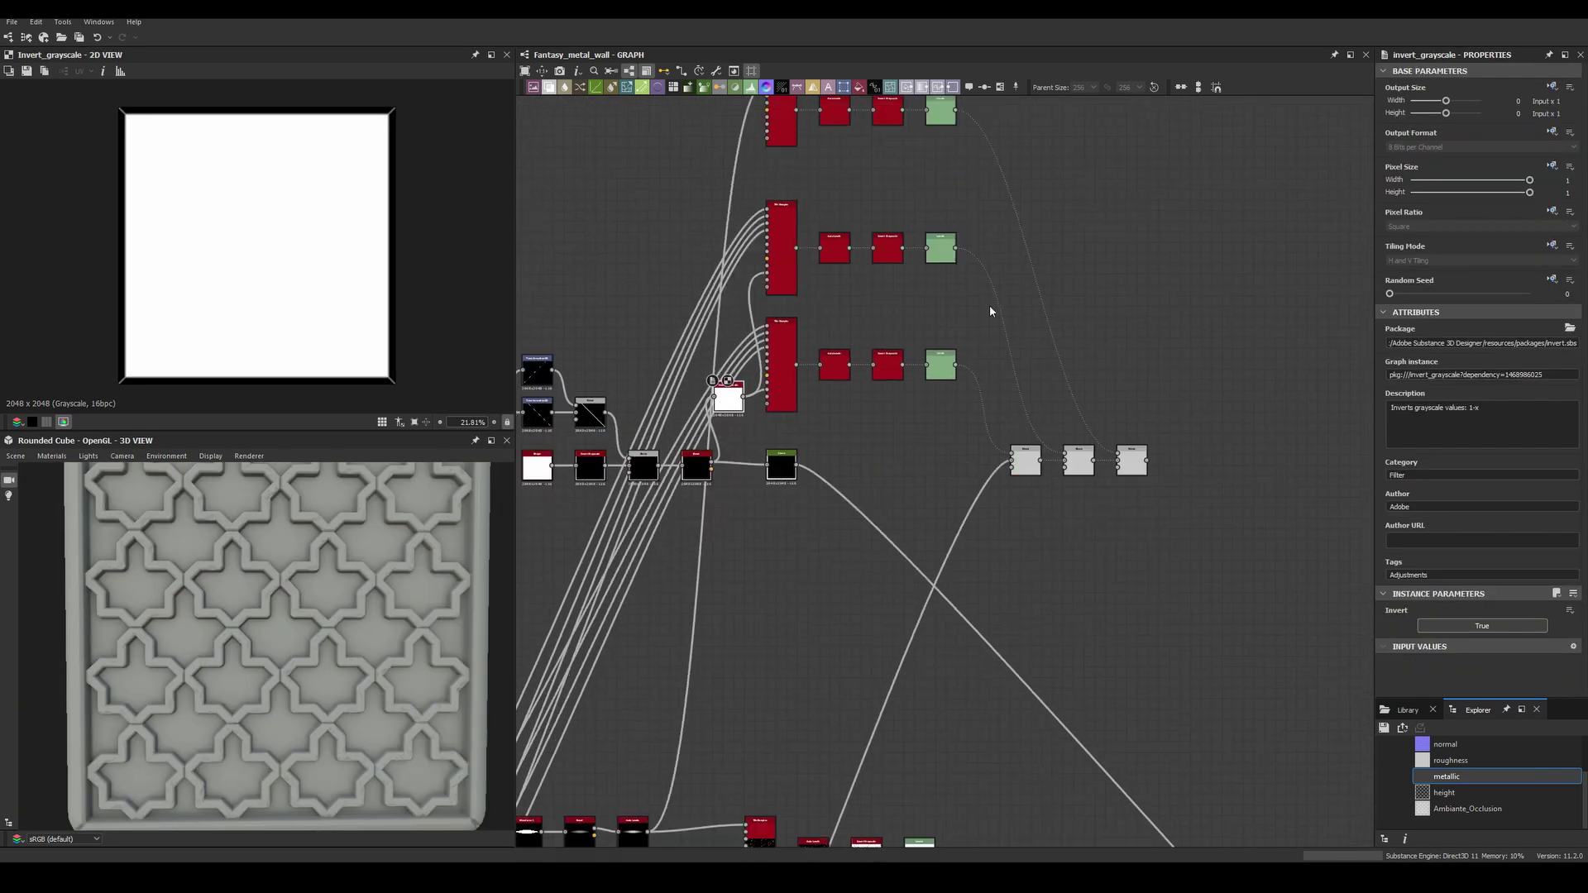
{"action": "scroll", "coordinate": [1009, 397], "scroll_direction": "up", "scroll_amount": 3}
{"action": "left_click", "coordinate": [968, 438]}
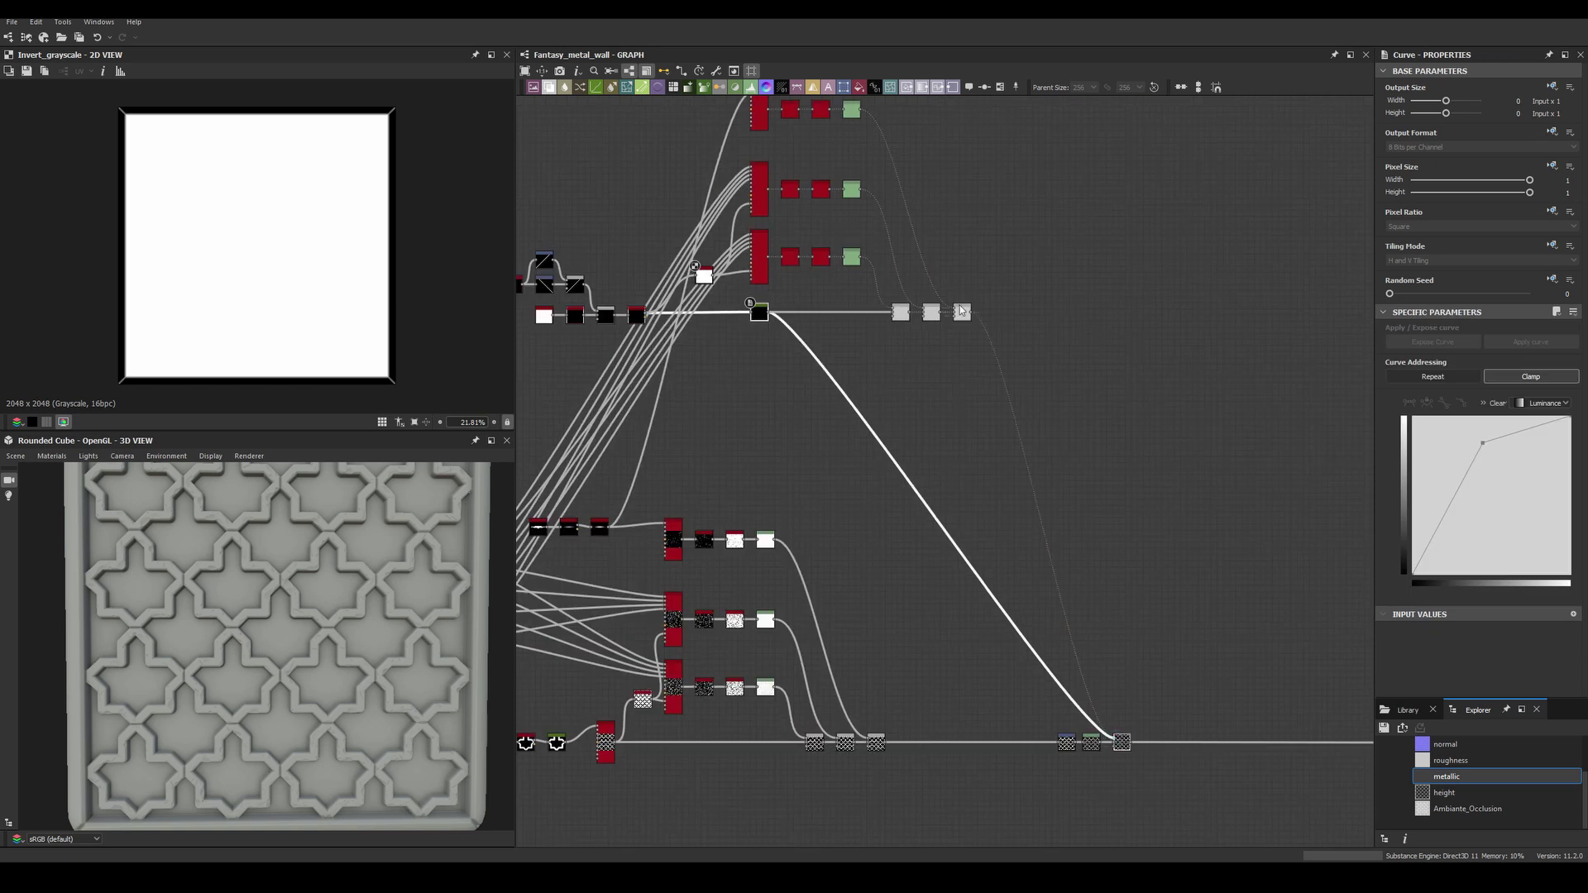
{"action": "scroll", "coordinate": [761, 262], "scroll_direction": "up", "scroll_amount": 3}
{"action": "left_click", "coordinate": [761, 260]}
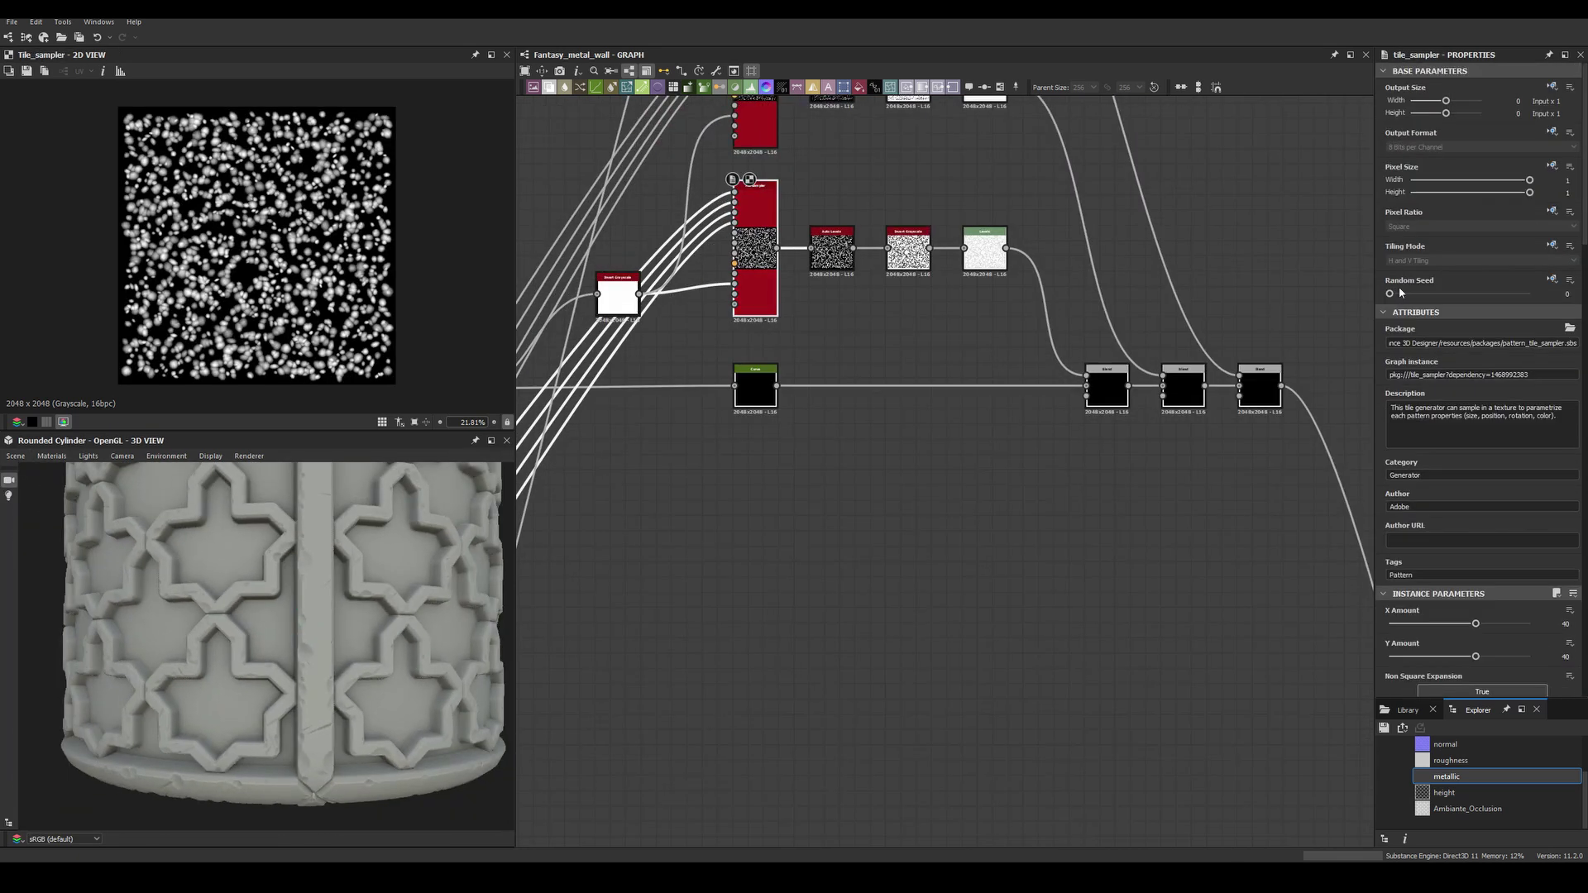
{"action": "scroll", "coordinate": [328, 602], "scroll_direction": "down", "scroll_amount": 3}
{"action": "scroll", "coordinate": [328, 602], "scroll_direction": "up", "scroll_amount": 5}
{"action": "scroll", "coordinate": [300, 638], "scroll_direction": "down", "scroll_amount": 3}
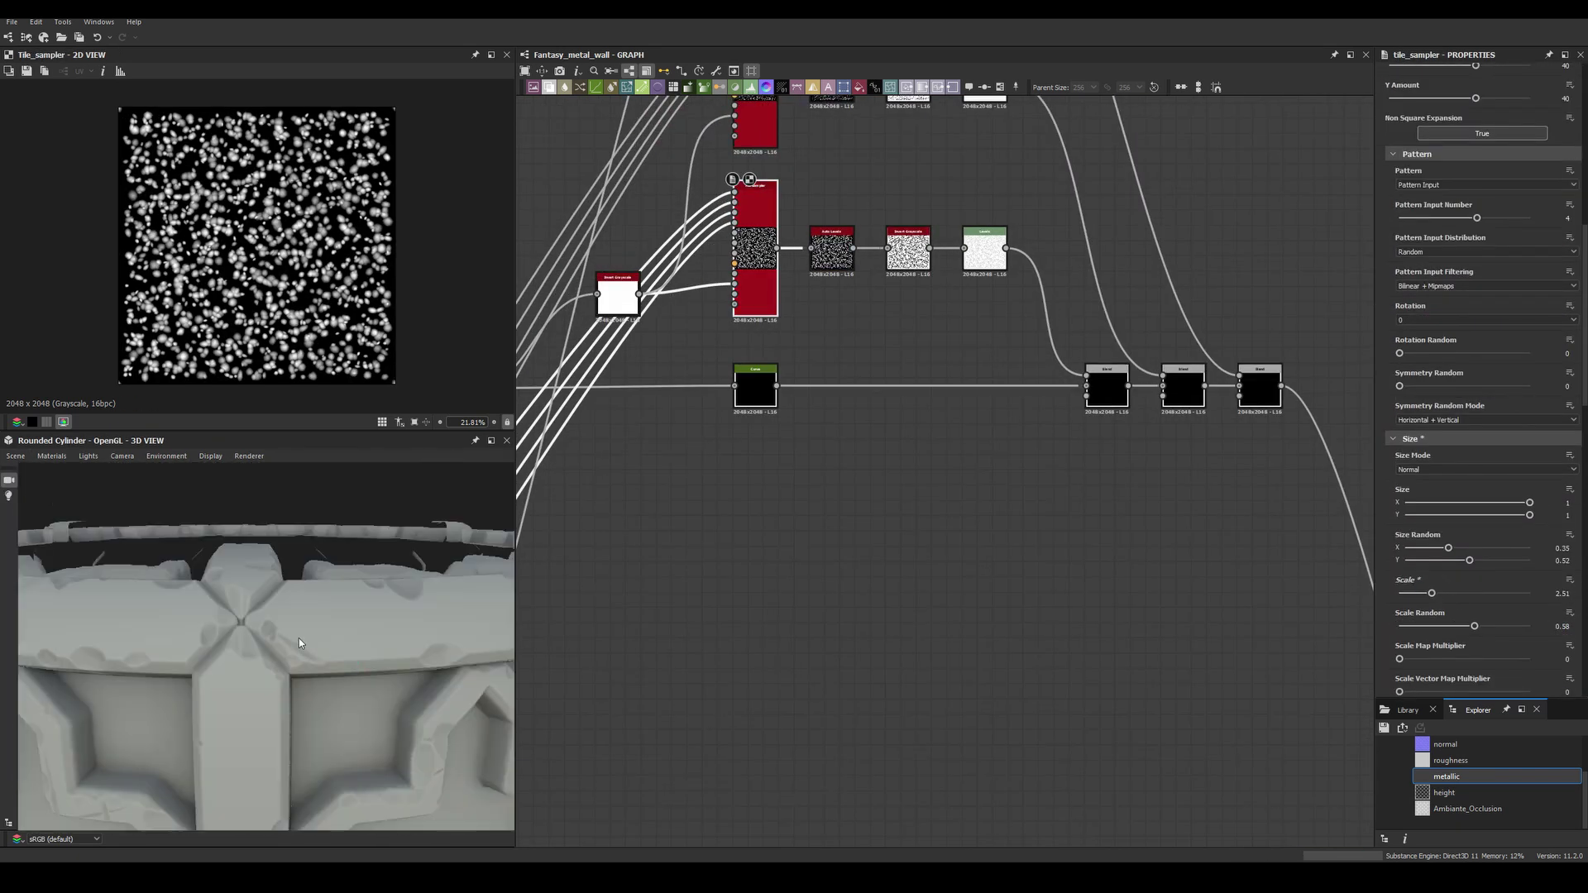
{"action": "scroll", "coordinate": [299, 637], "scroll_direction": "down", "scroll_amount": 3}
{"action": "middle_click_drag", "start_coordinate": [827, 248], "coordinate": [806, 662]}
Change the random seed of the middle speck Tile Sampler.
{"action": "left_click", "coordinate": [731, 509]}
{"action": "left_click", "coordinate": [1487, 293]}
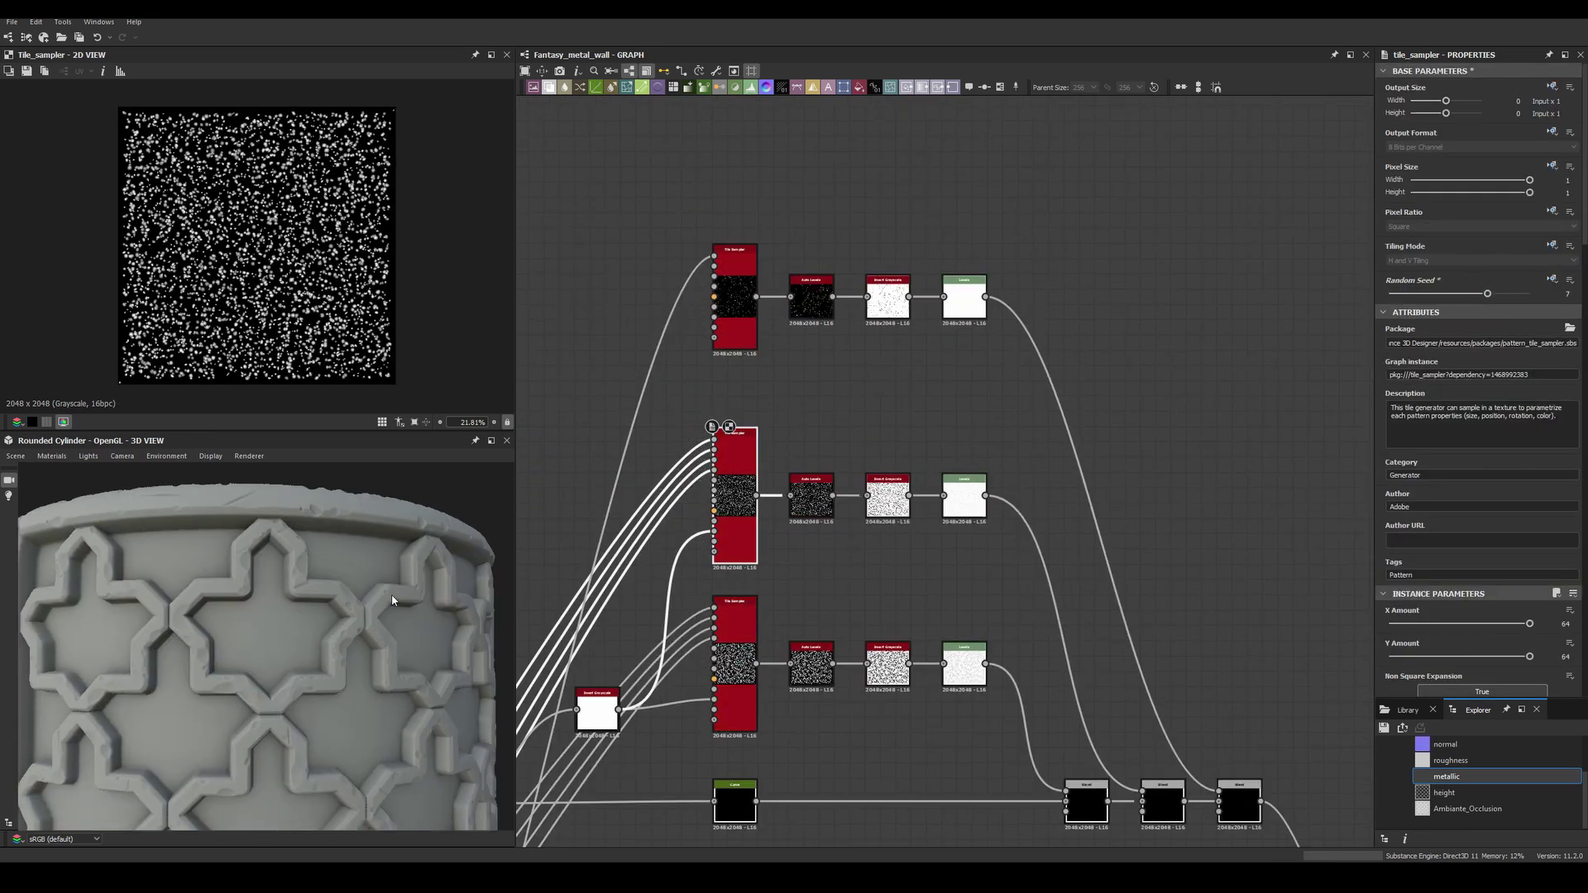
{"action": "scroll", "coordinate": [383, 603], "scroll_direction": "down", "scroll_amount": 3}
{"action": "scroll", "coordinate": [827, 496], "scroll_direction": "down", "scroll_amount": 3}
{"action": "scroll", "coordinate": [259, 620], "scroll_direction": "up", "scroll_amount": 5}
Pan to the lower node rows and inspect a speck Tile Sampler's pattern.
{"action": "middle_click_drag", "start_coordinate": [909, 414], "coordinate": [933, 103]}
{"action": "scroll", "coordinate": [835, 628], "scroll_direction": "up", "scroll_amount": 2}
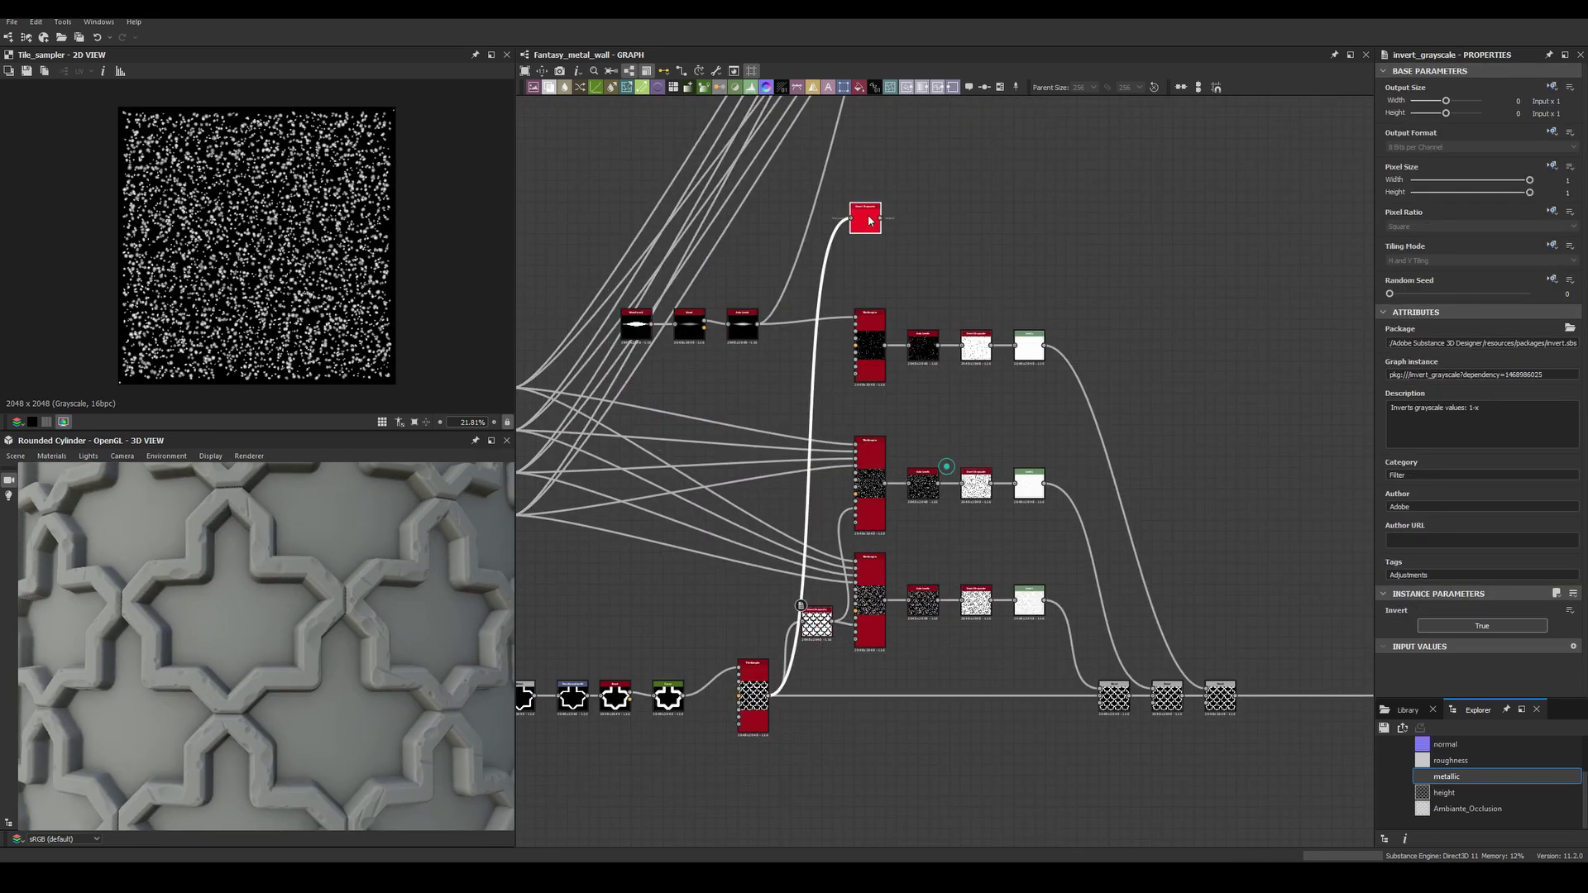
{"action": "left_click_drag", "start_coordinate": [1061, 552], "coordinate": [917, 623]}
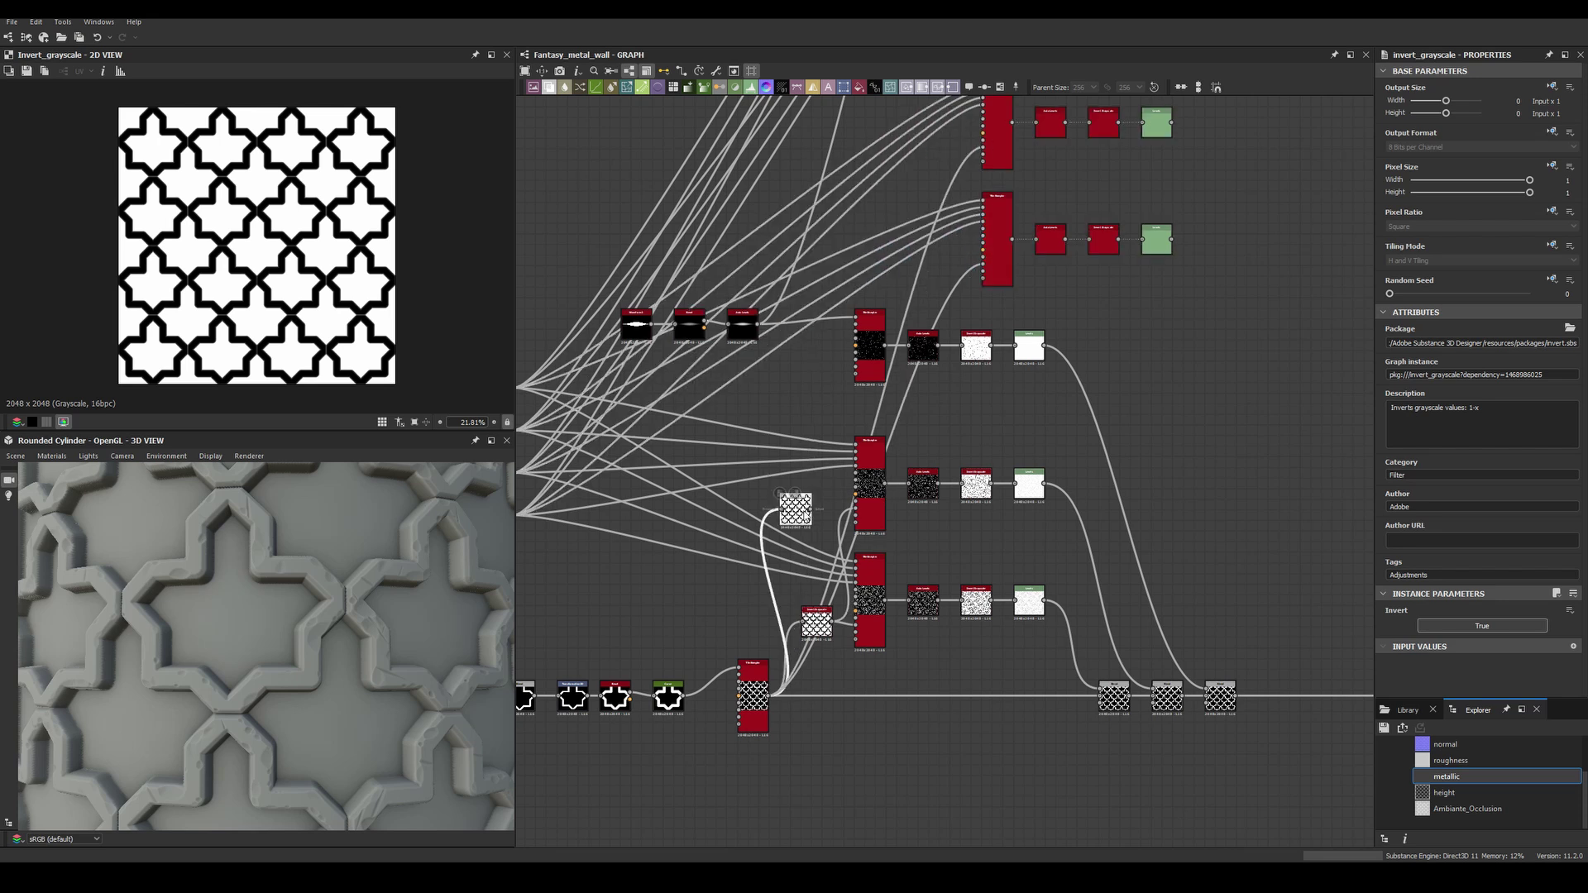
{"action": "middle_click_drag", "start_coordinate": [1215, 425], "coordinate": [920, 465]}
{"action": "left_click", "coordinate": [920, 466]}
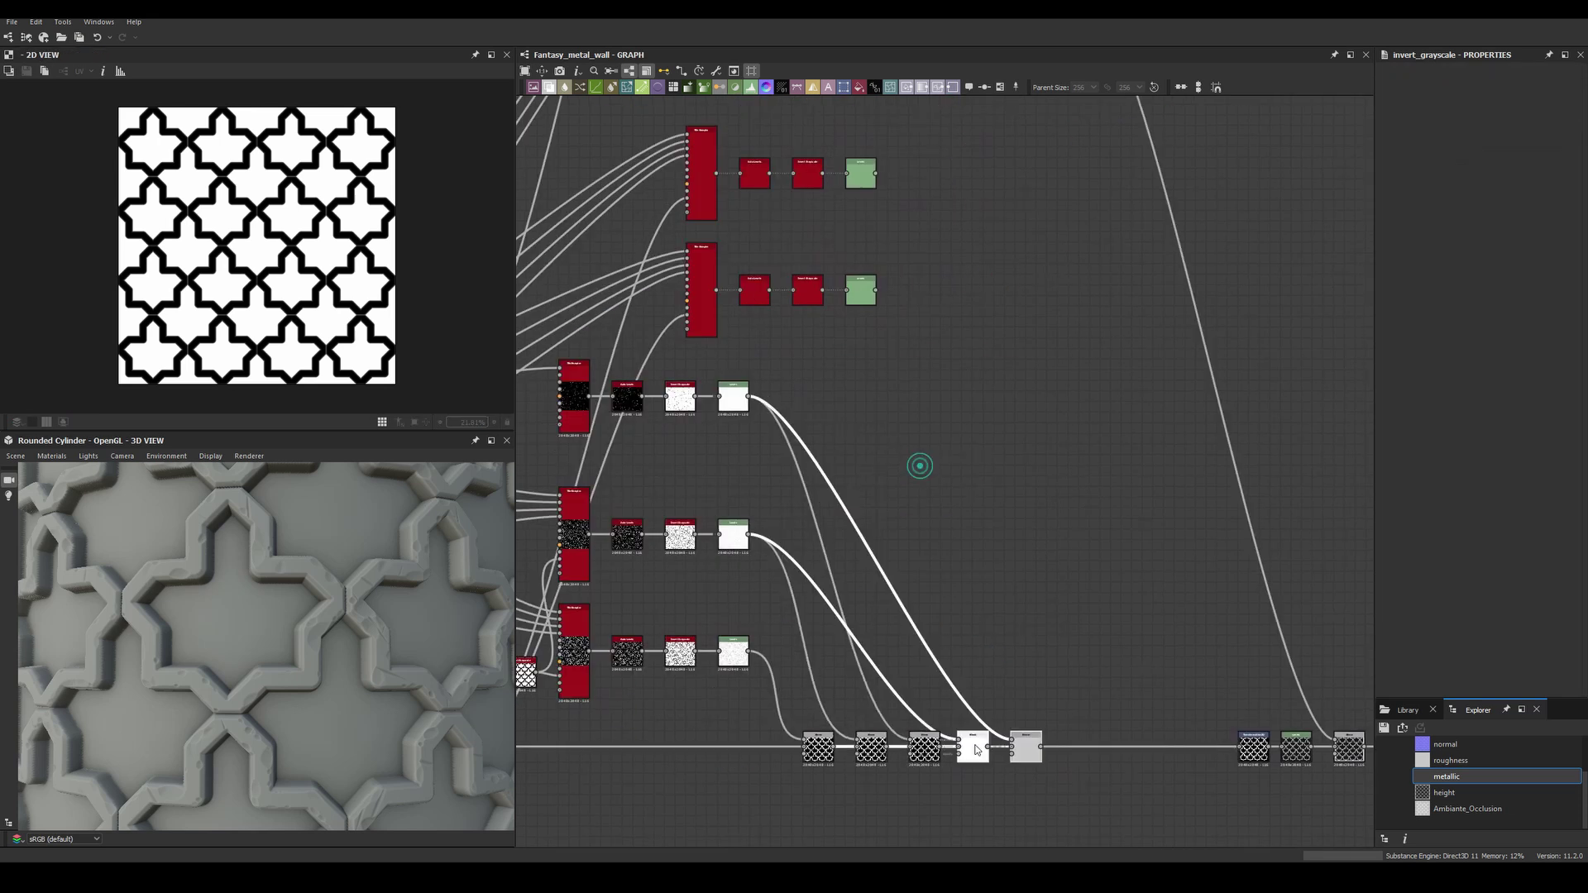
{"action": "left_click", "coordinate": [1305, 748]}
{"action": "scroll", "coordinate": [354, 603], "scroll_direction": "up", "scroll_amount": 3}
Inspect the second Tile Sampler and a speck row's Levels output on the cylinder.
{"action": "left_click", "coordinate": [701, 310]}
{"action": "middle_click_drag", "start_coordinate": [702, 309], "coordinate": [916, 329]}
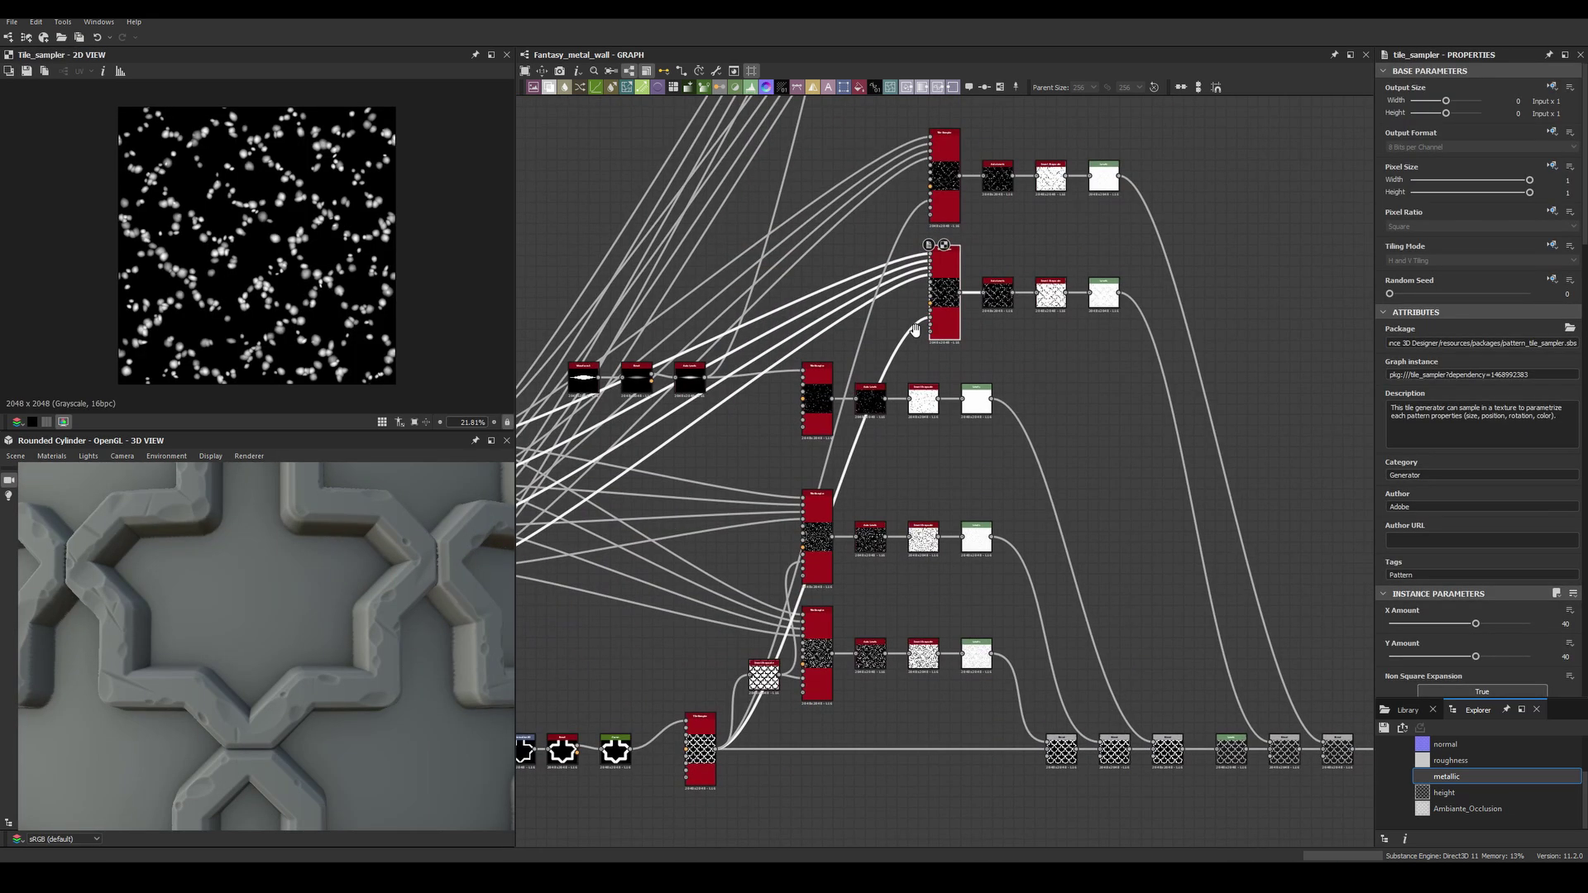
{"action": "scroll", "coordinate": [803, 380], "scroll_direction": "up", "scroll_amount": 2}
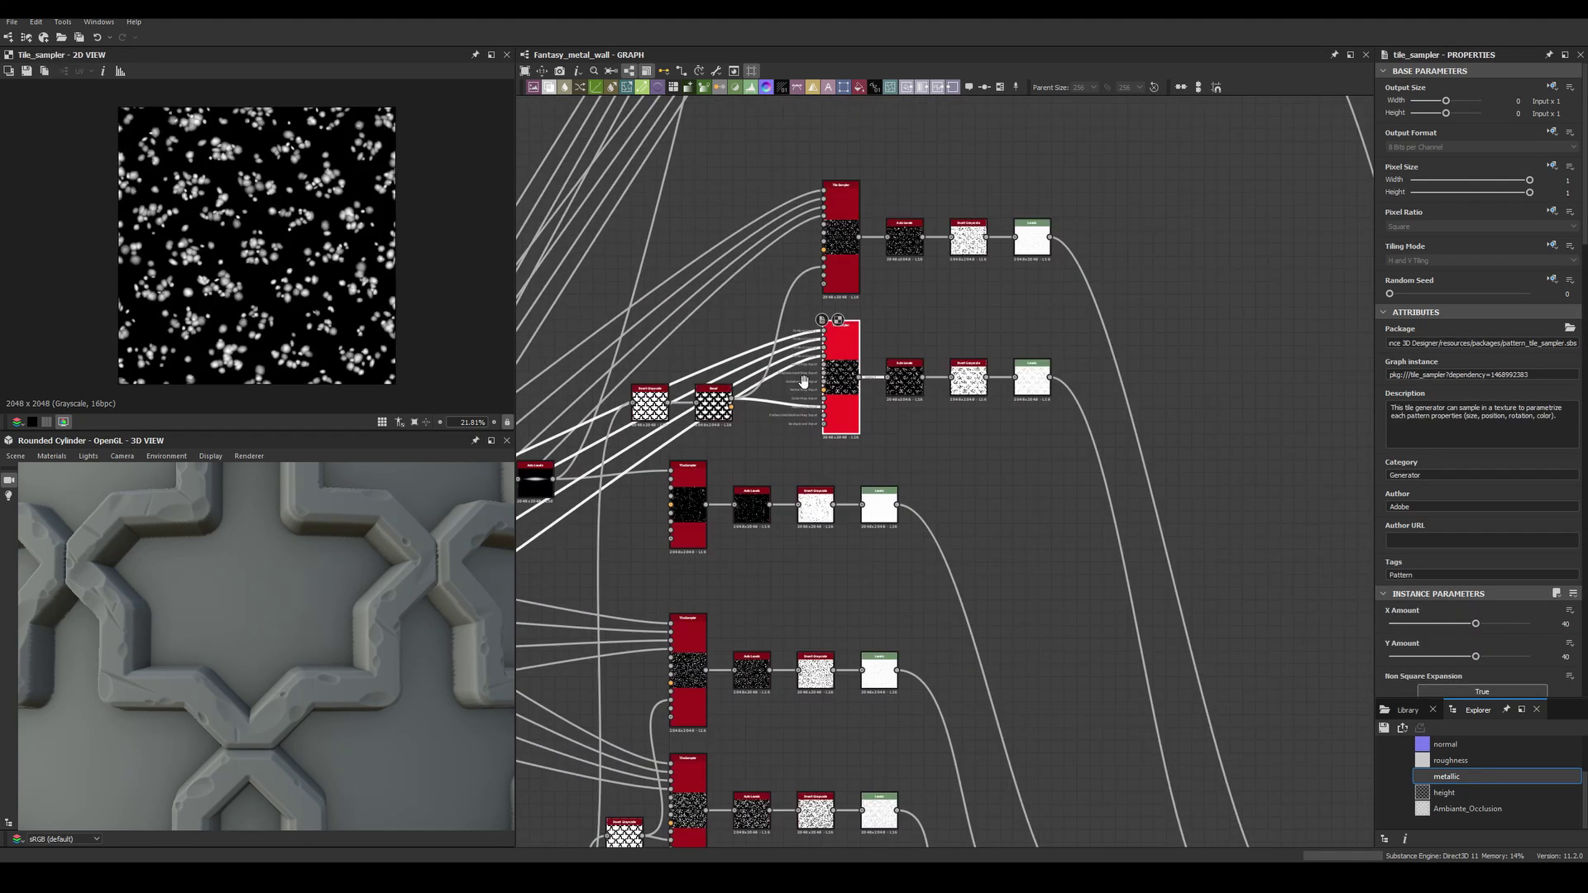
{"action": "left_click", "coordinate": [1032, 377]}
{"action": "scroll", "coordinate": [1032, 377], "scroll_direction": "down", "scroll_amount": 3}
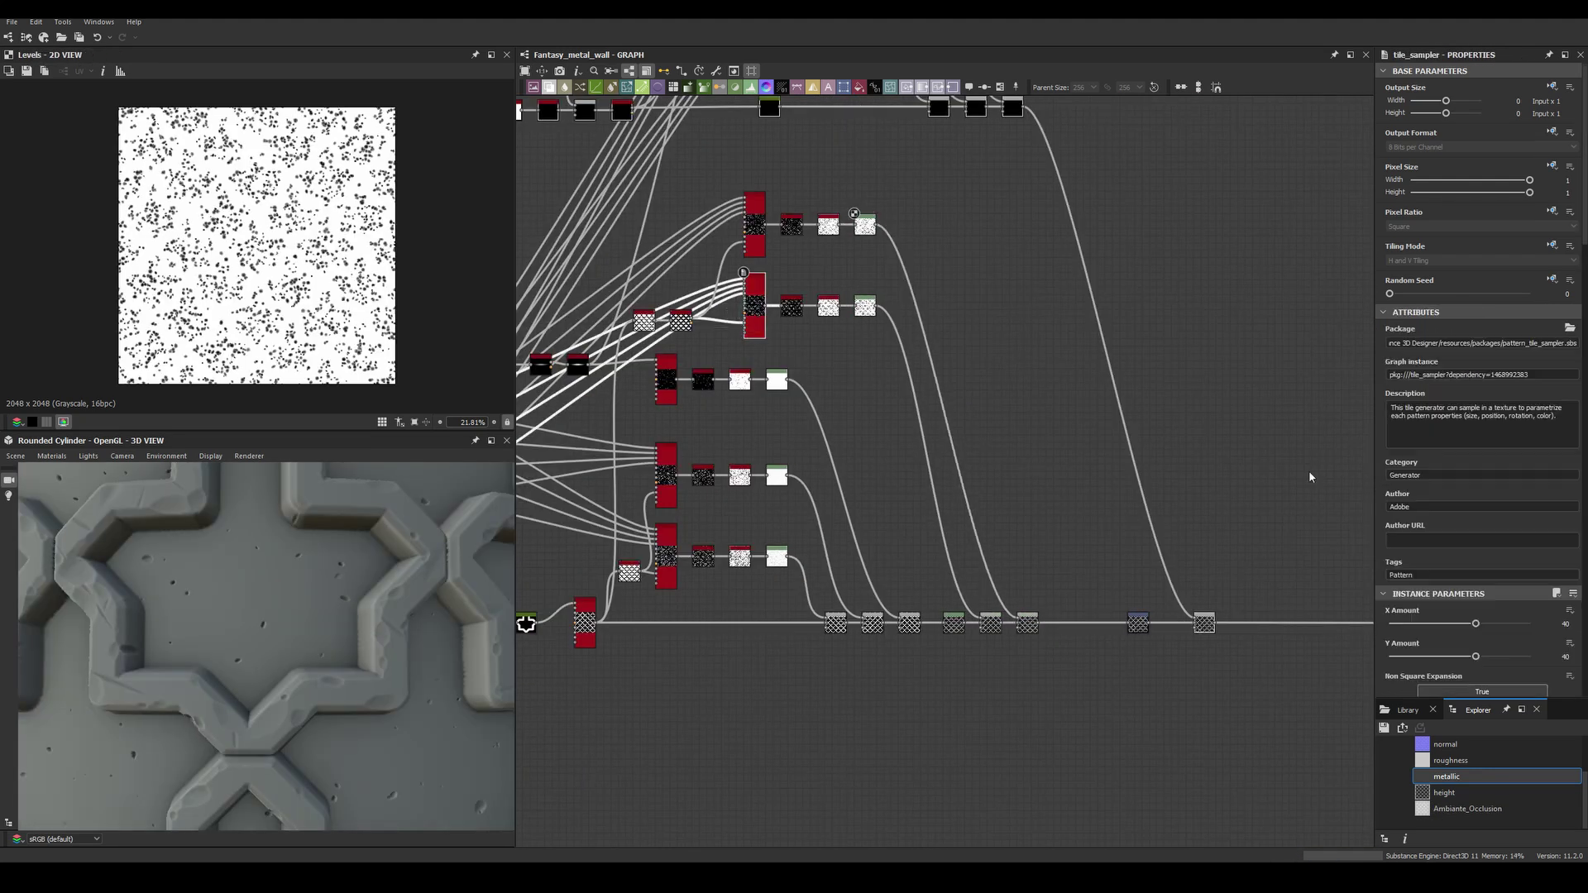
{"action": "middle_click_drag", "start_coordinate": [967, 298], "coordinate": [855, 546]}
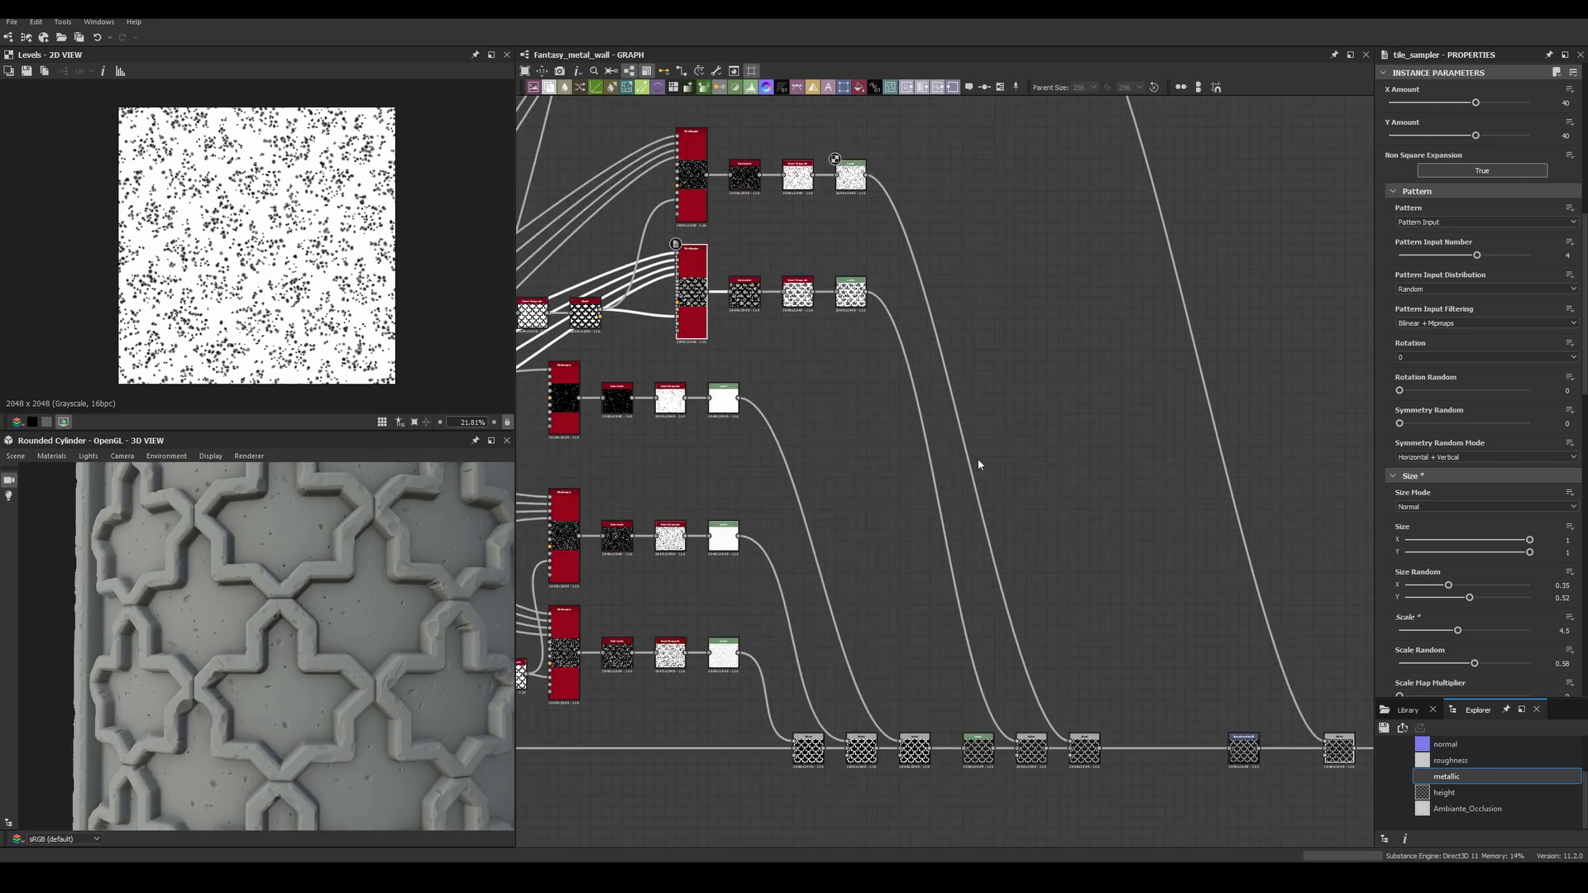
{"action": "scroll", "coordinate": [856, 546], "scroll_direction": "up", "scroll_amount": 2}
Make the subtracted specks very faint and halve the disc sampler's Y Amount from 16 to 8.
{"action": "left_click", "coordinate": [1407, 408]}
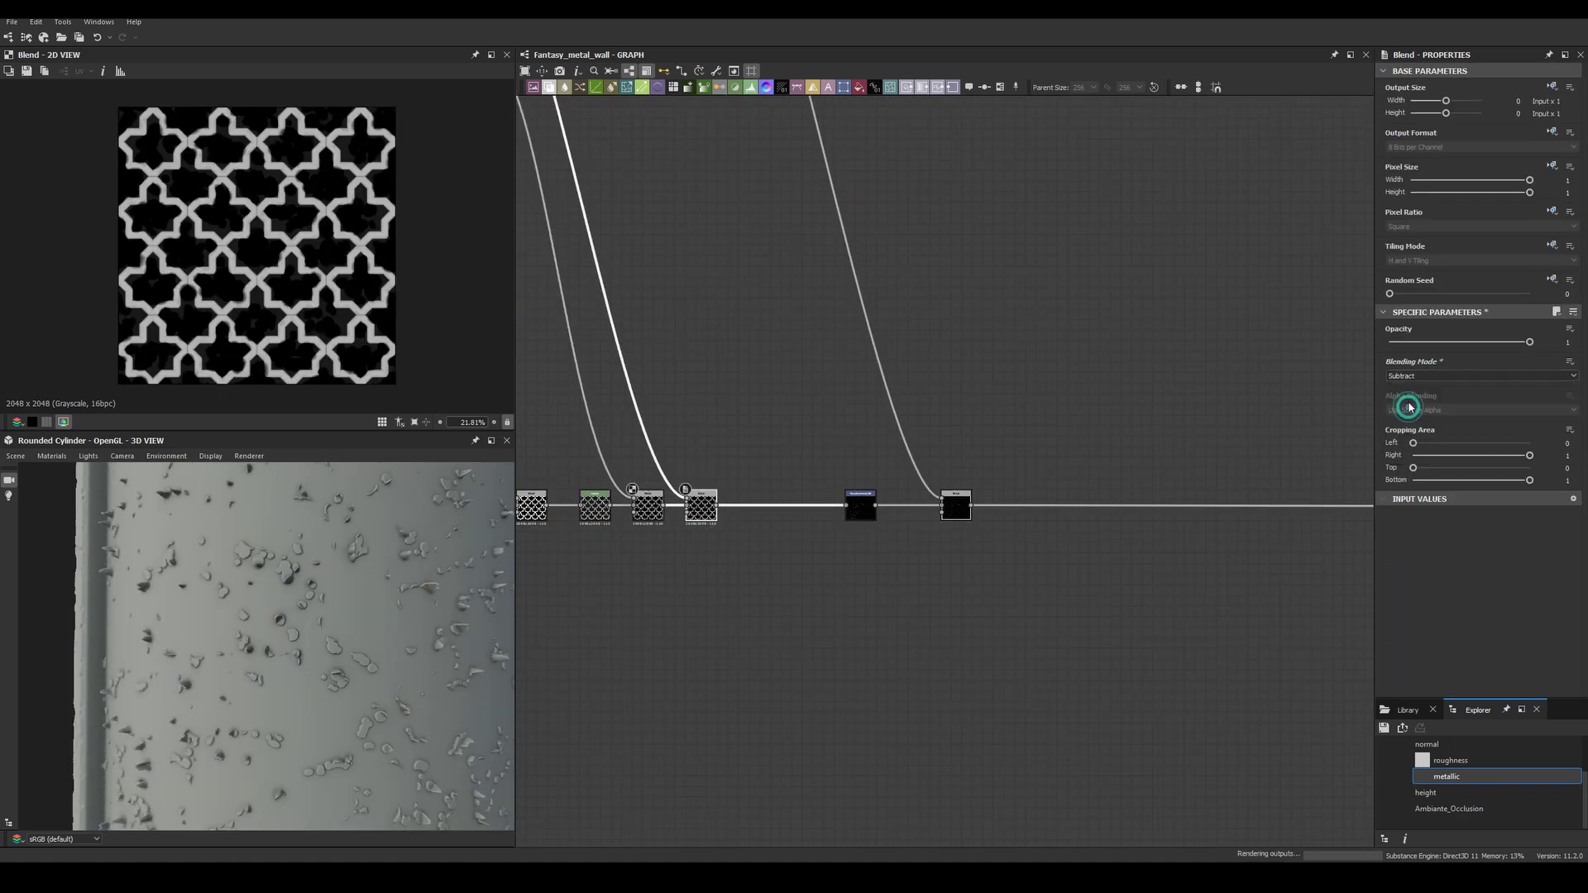
{"action": "left_click_drag", "start_coordinate": [1530, 341], "coordinate": [1396, 347]}
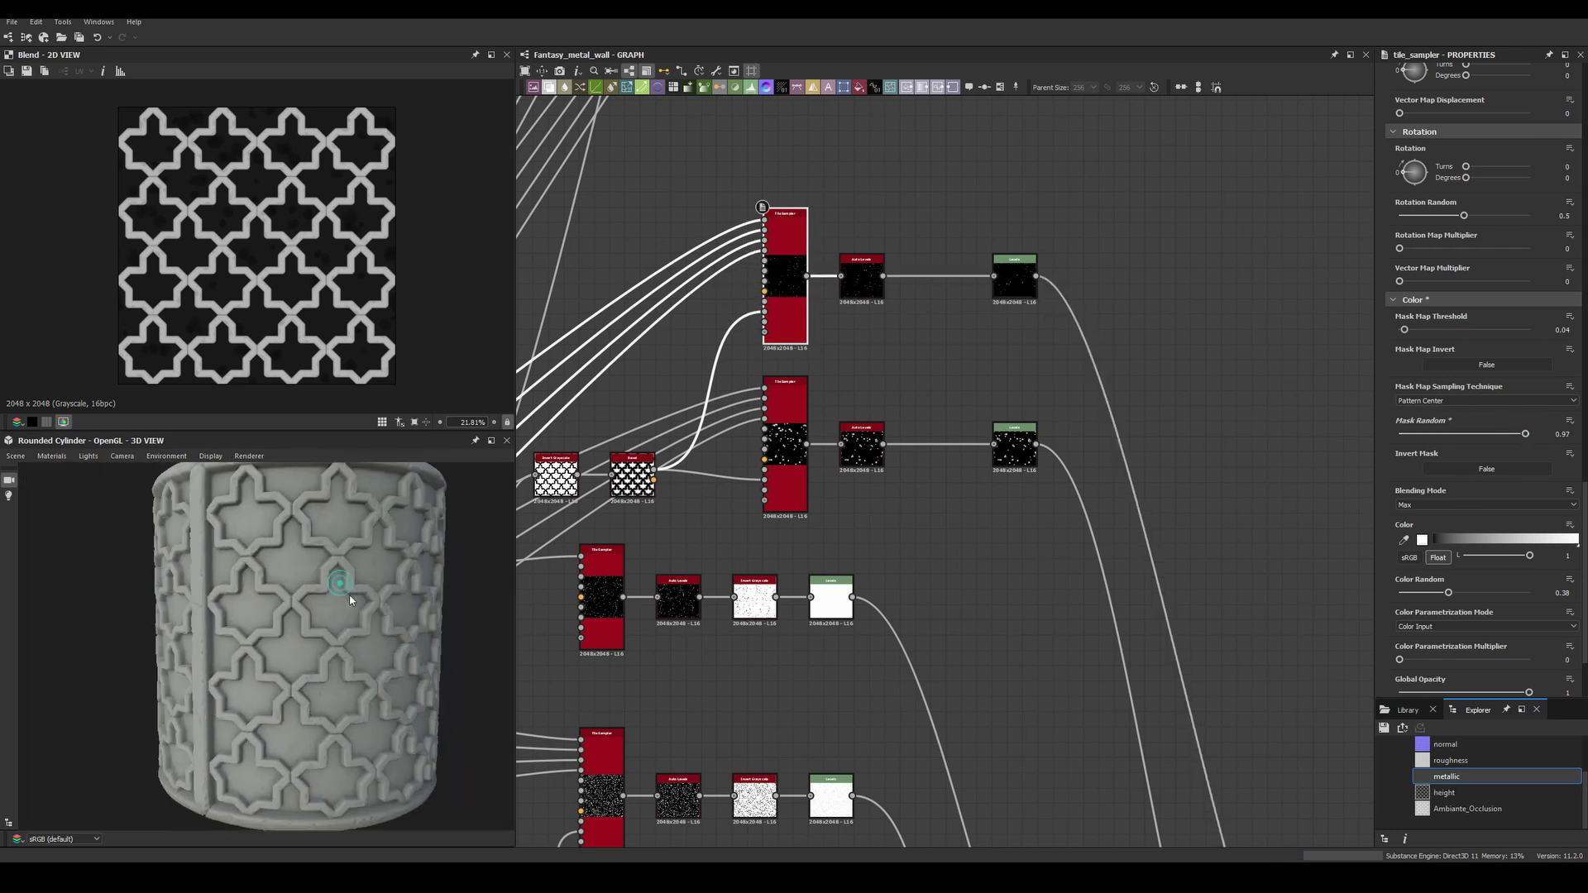
{"action": "right_click_drag", "start_coordinate": [337, 568], "coordinate": [413, 520]}
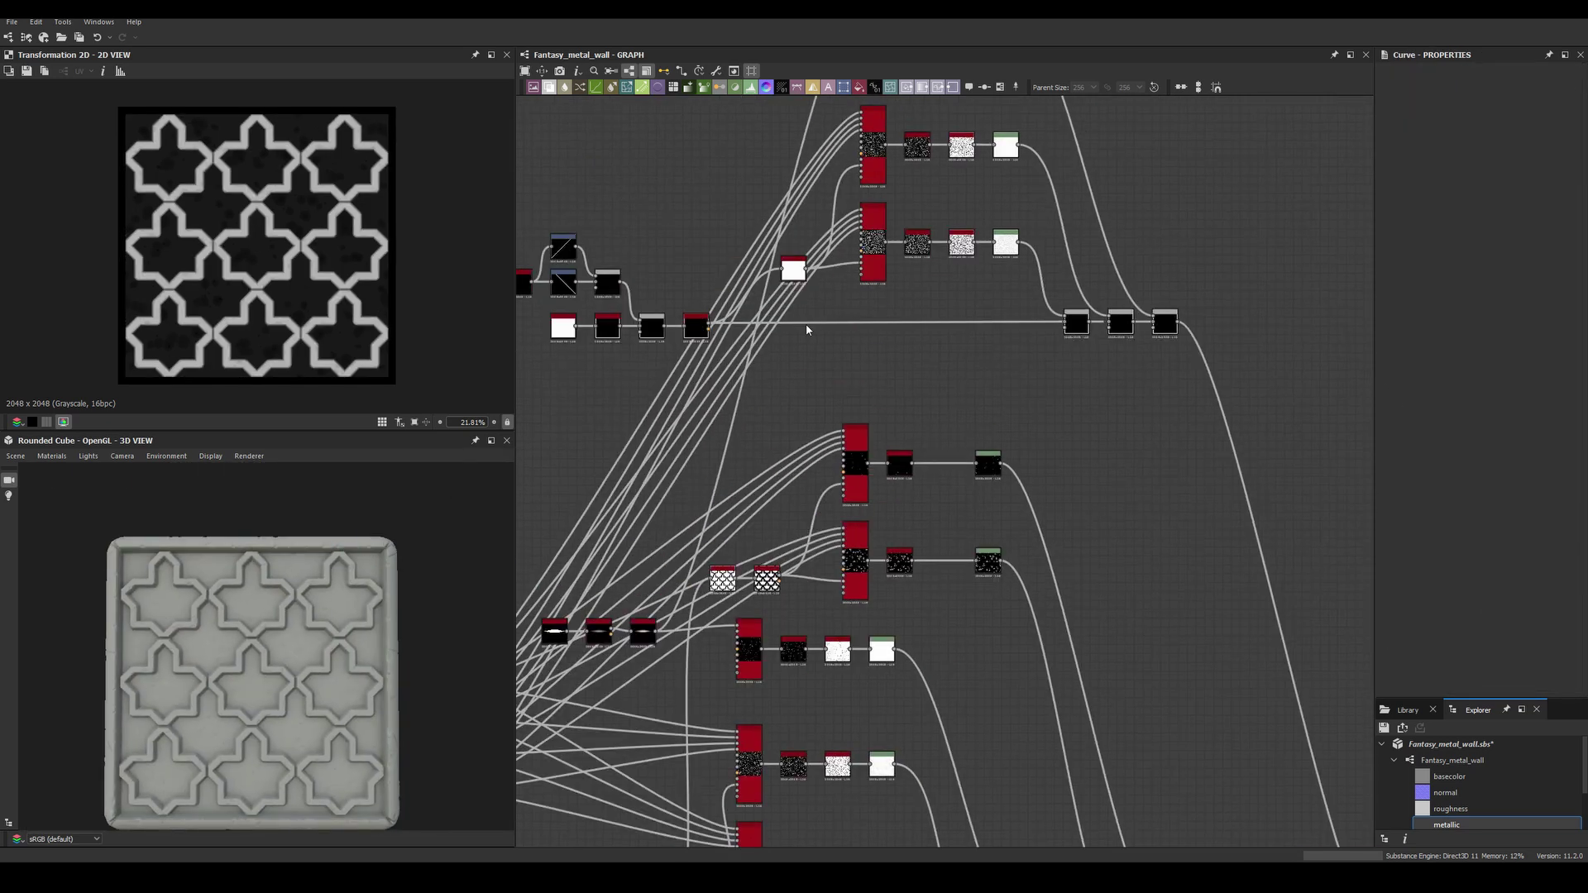
{"action": "double_click", "coordinate": [707, 561]}
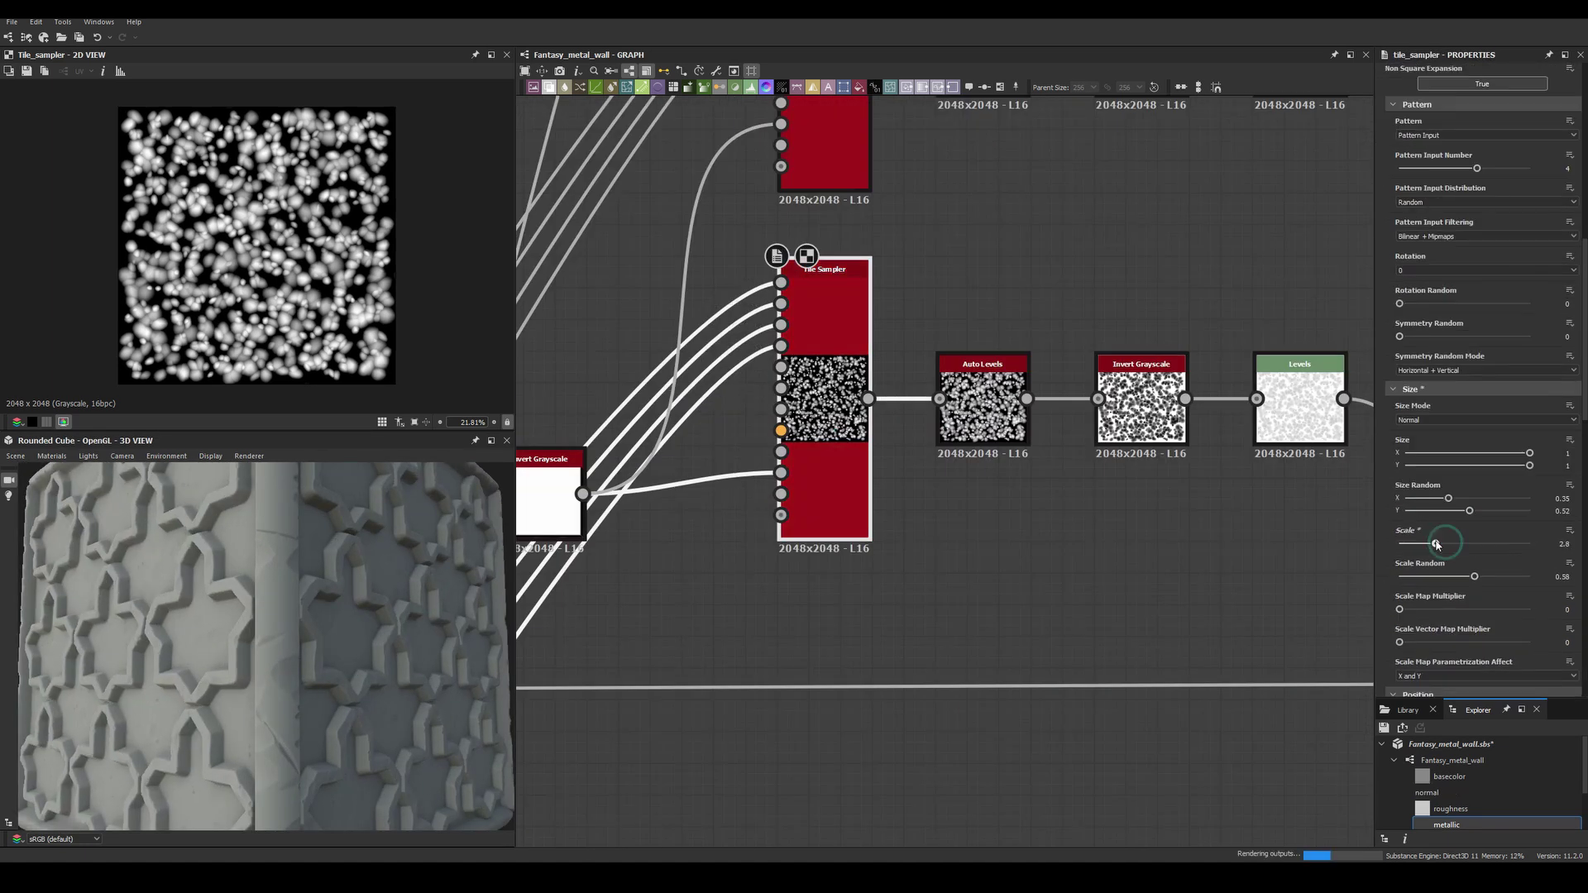
{"action": "left_click_drag", "start_coordinate": [1422, 272], "coordinate": [1405, 274]}
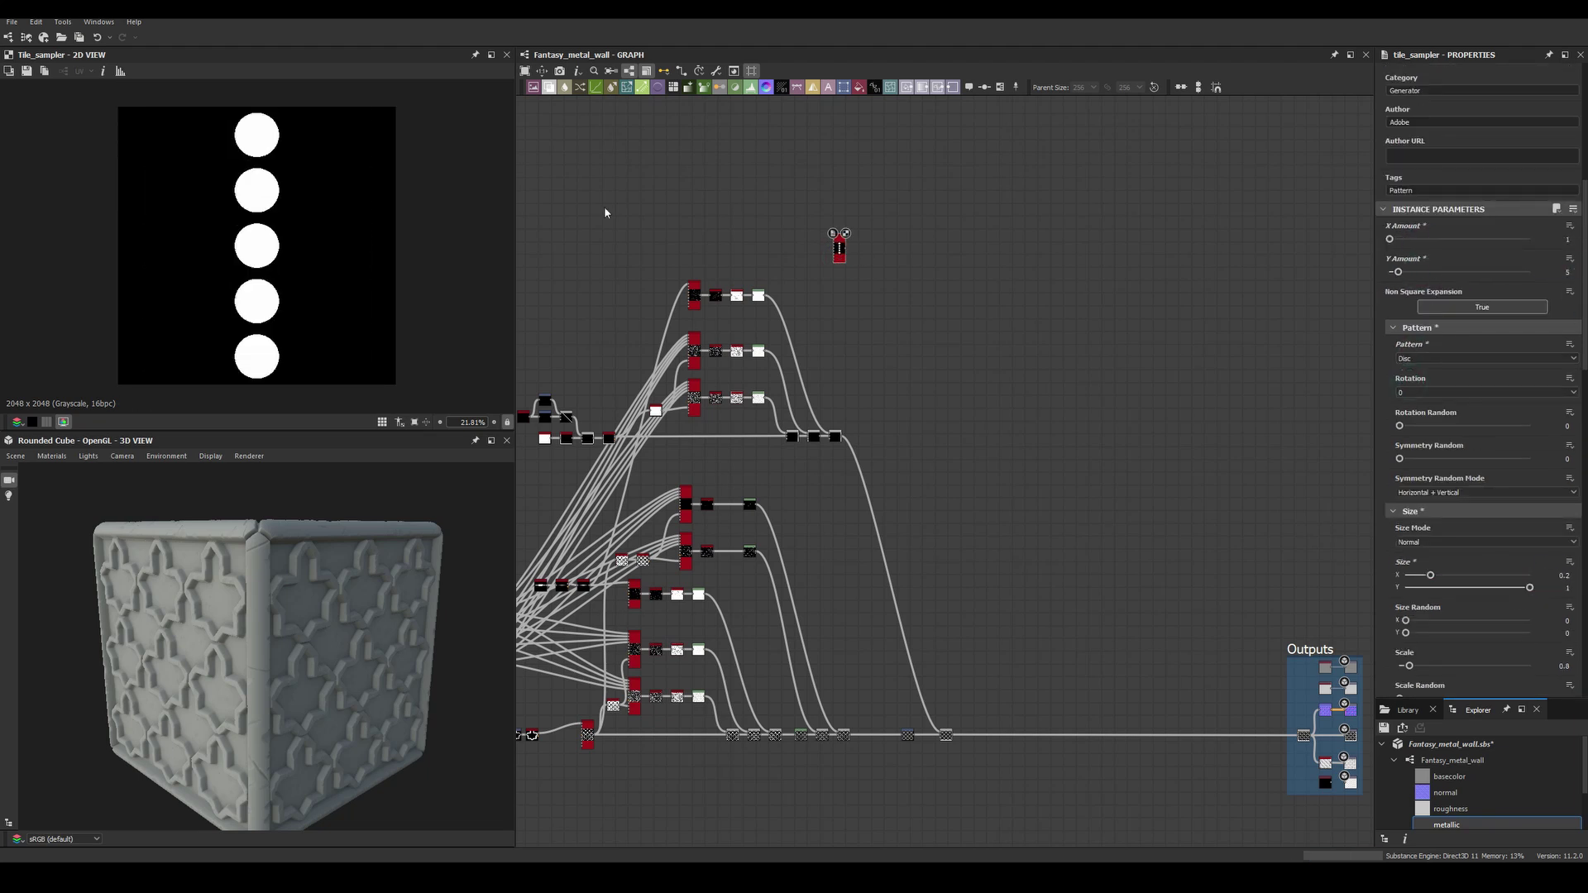
Shrink the scale of the discs in the disc Tile Sampler.
{"action": "scroll", "coordinate": [840, 248], "scroll_direction": "up", "scroll_amount": 5}
{"action": "scroll", "coordinate": [1472, 413], "scroll_direction": "down", "scroll_amount": 3}
{"action": "left_click_drag", "start_coordinate": [1408, 480], "coordinate": [1405, 482]}
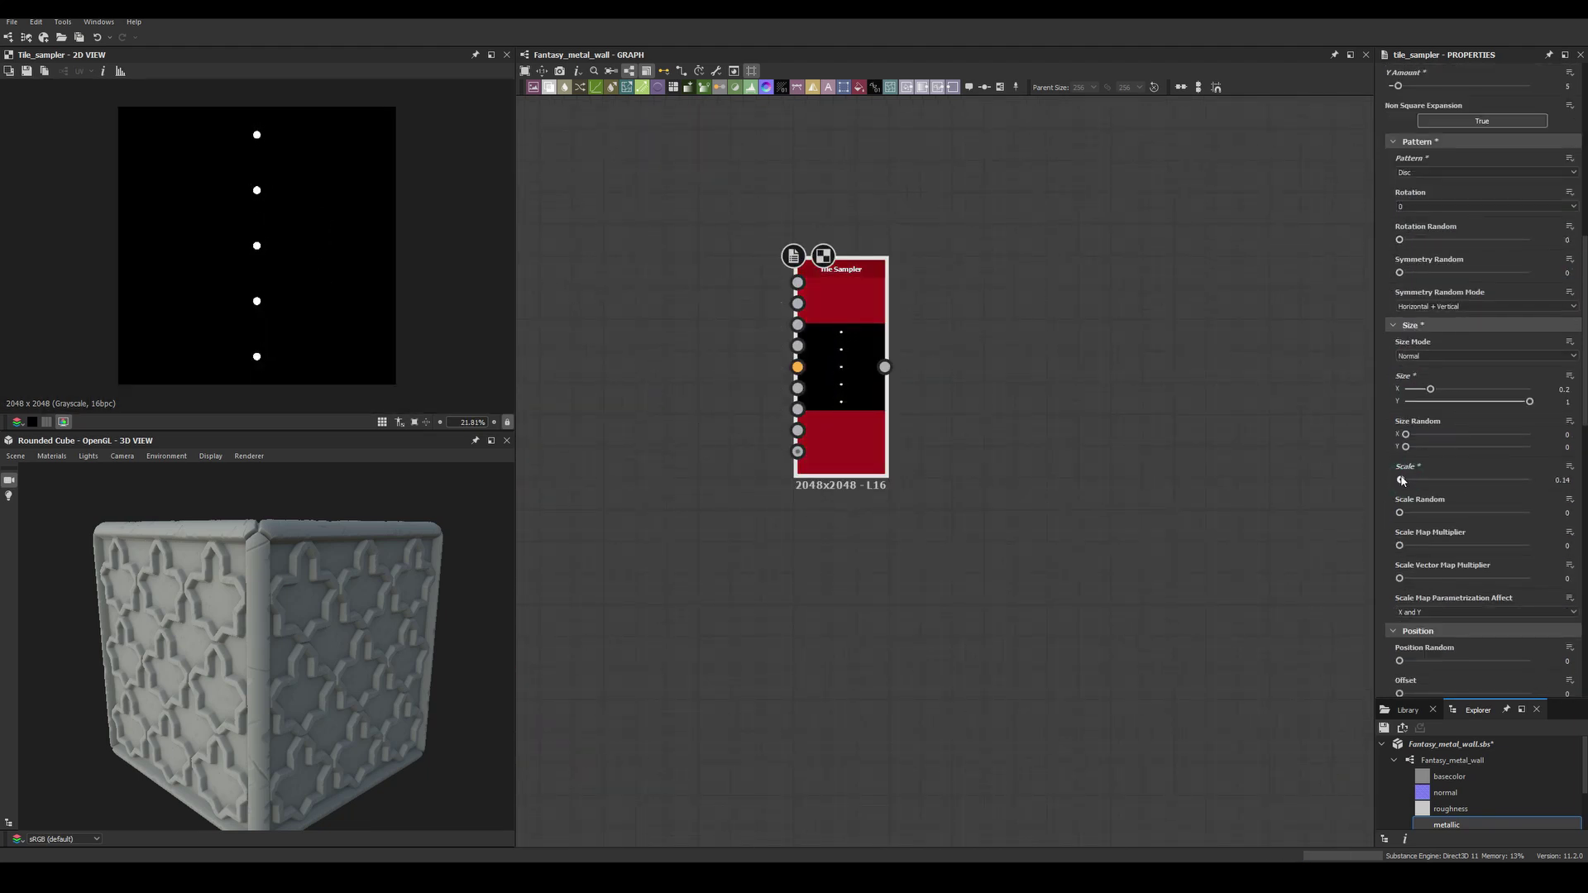
{"action": "scroll", "coordinate": [1535, 333], "scroll_direction": "up", "scroll_amount": 3}
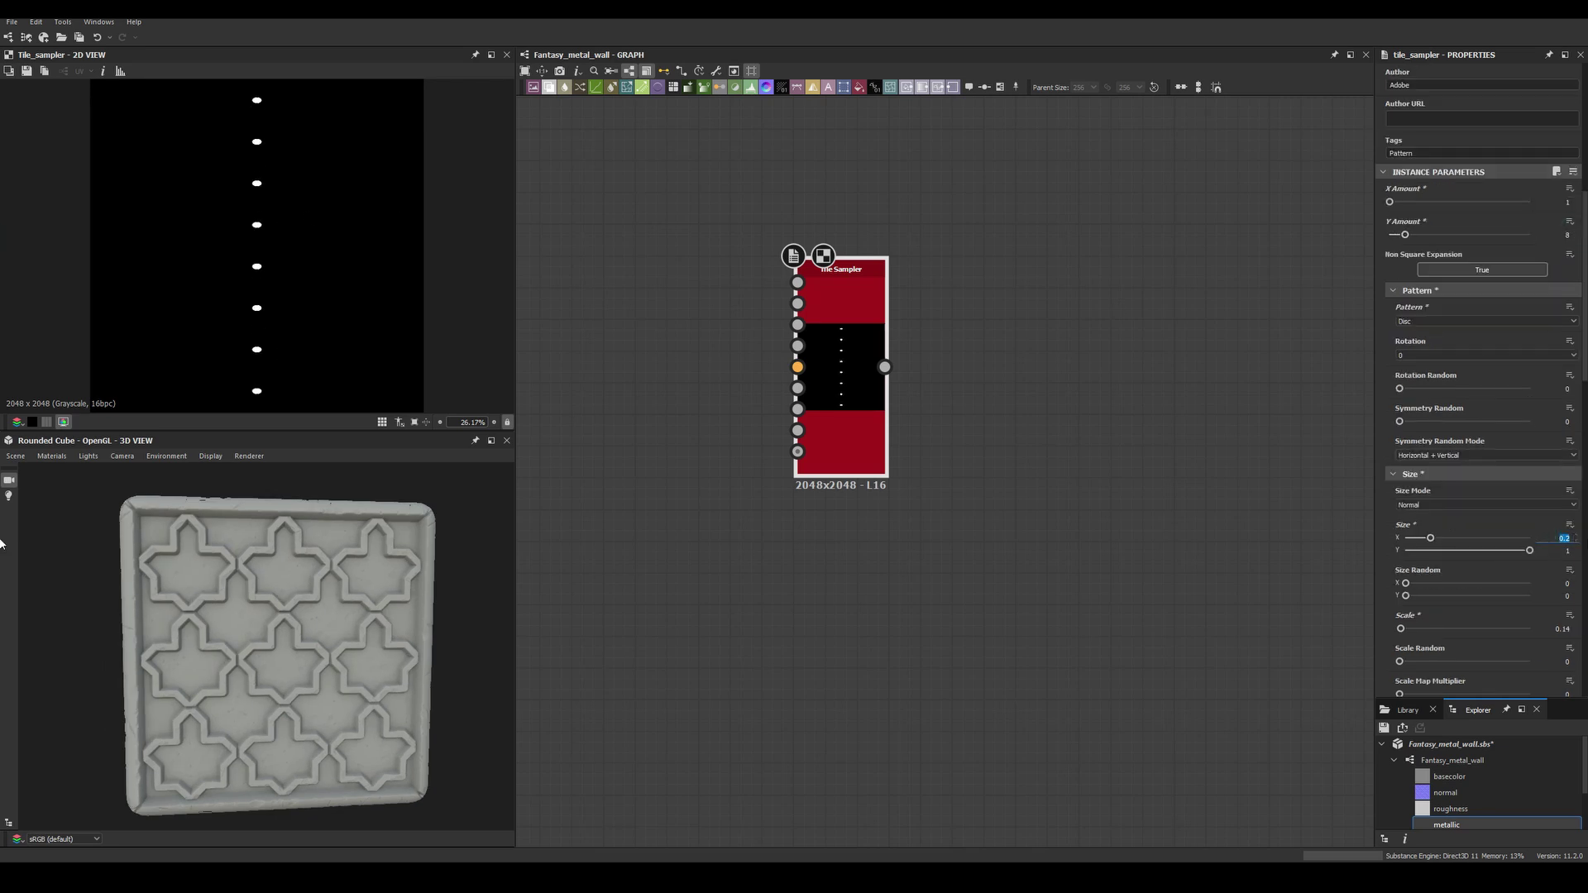
{"action": "scroll", "coordinate": [1576, 406], "scroll_direction": "down", "scroll_amount": 3}
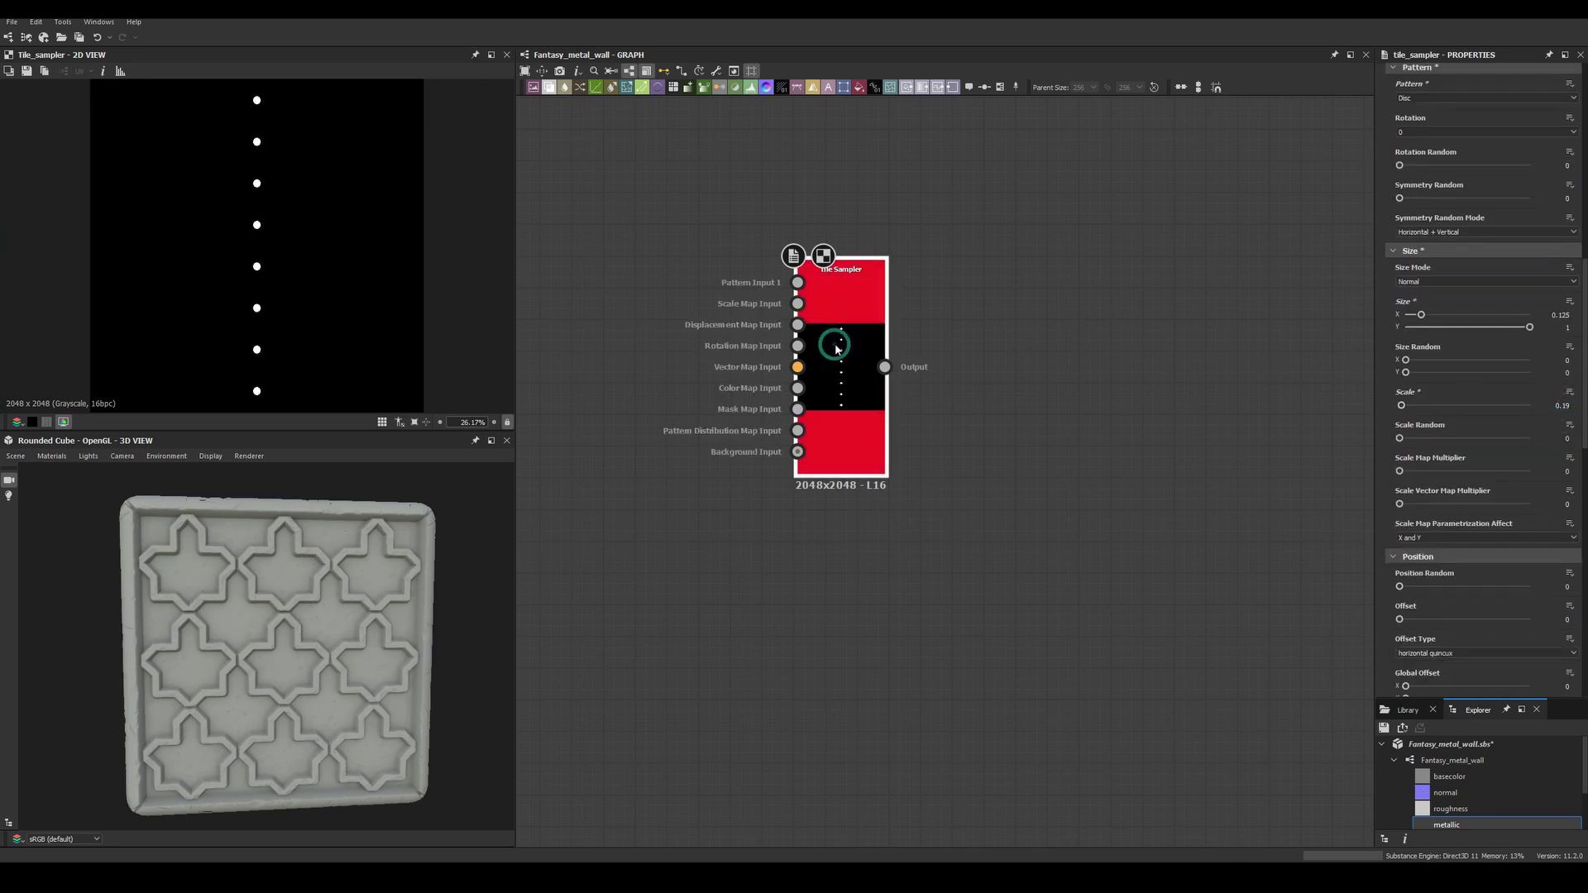
Add Bevel and Auto Levels nodes after the disc sampler via node search.
{"action": "key", "text": "space"}
{"action": "type", "text": "bevel"}
{"action": "key", "text": "Return"}
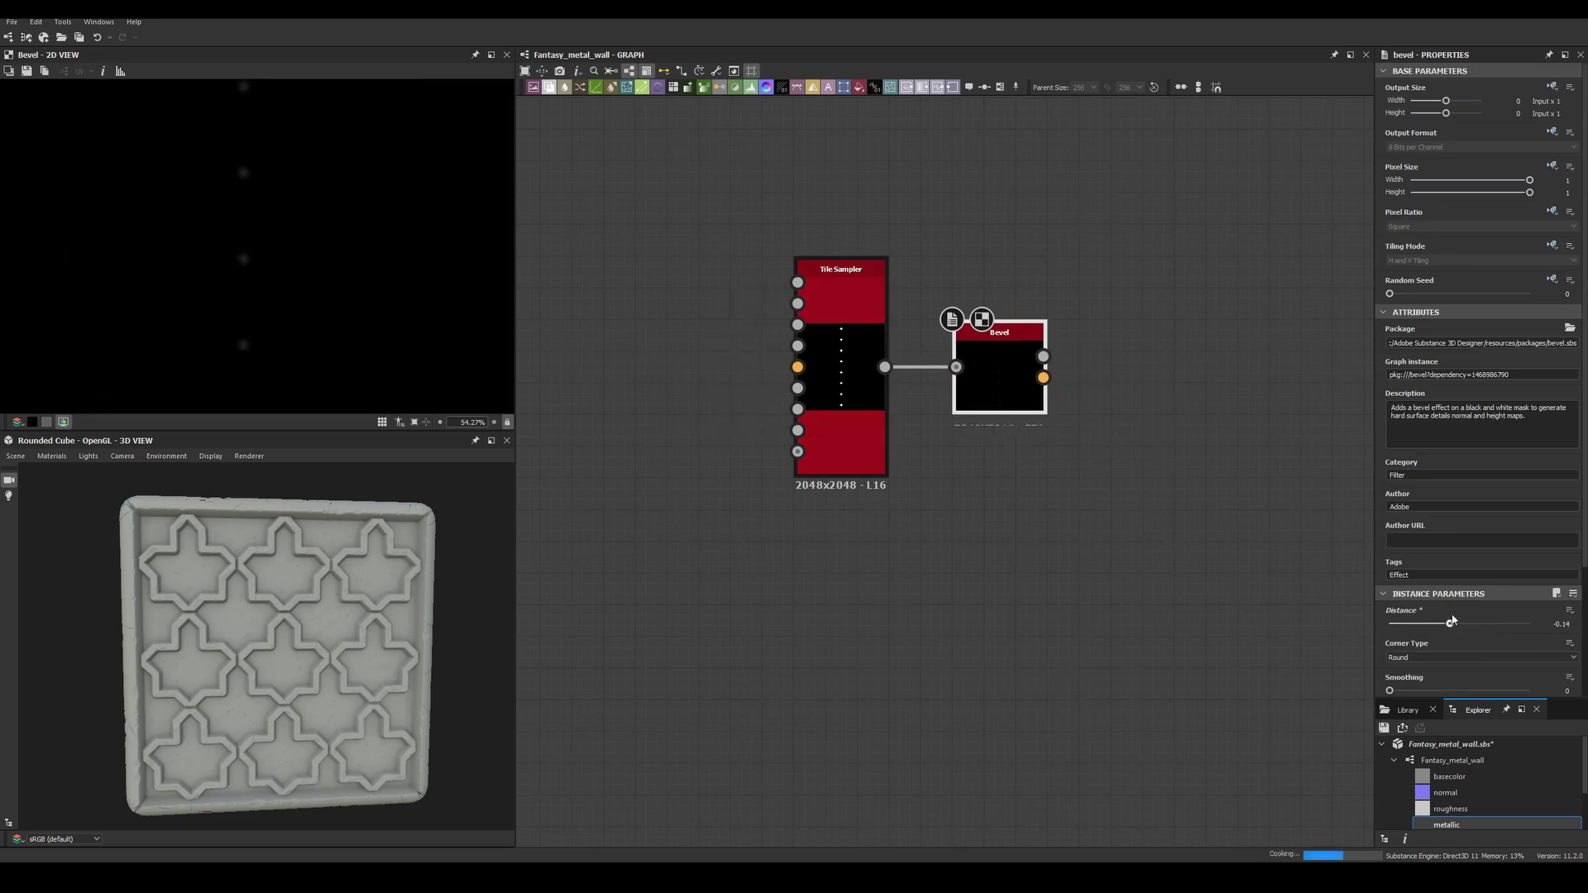
{"action": "key", "text": "space"}
{"action": "type", "text": "auto levels"}
{"action": "key", "text": "Return"}
{"action": "left_click", "coordinate": [835, 376]}
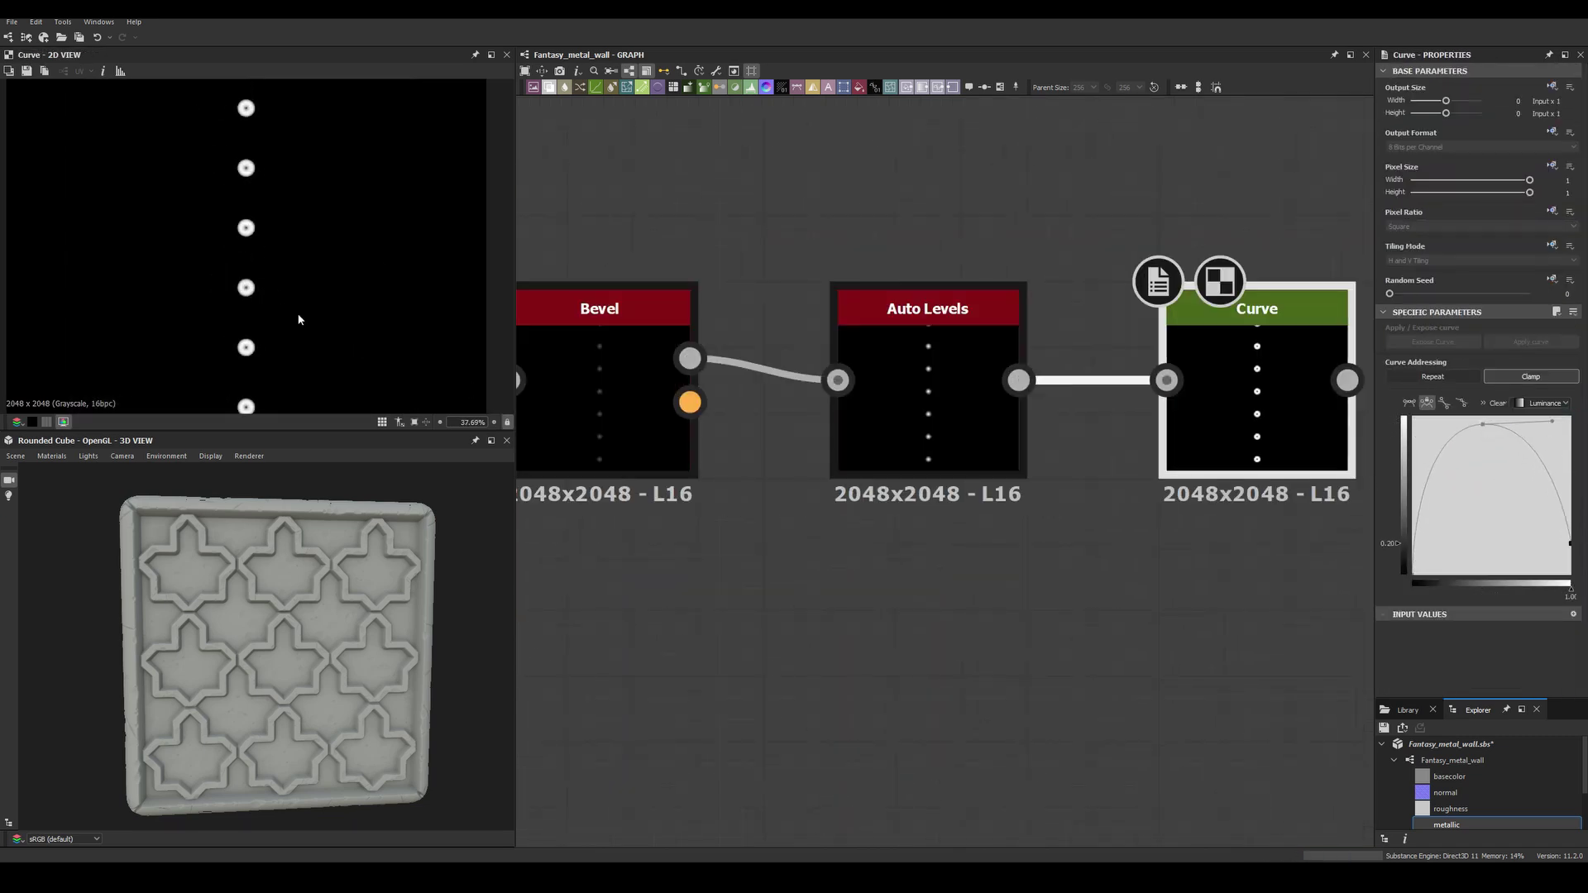
Add a Non Uniform Blur and a Levels node, then preview on the Rounded Cylinder.
{"action": "key", "text": "space"}
{"action": "type", "text": "non uniform blur"}
{"action": "key", "text": "Return"}
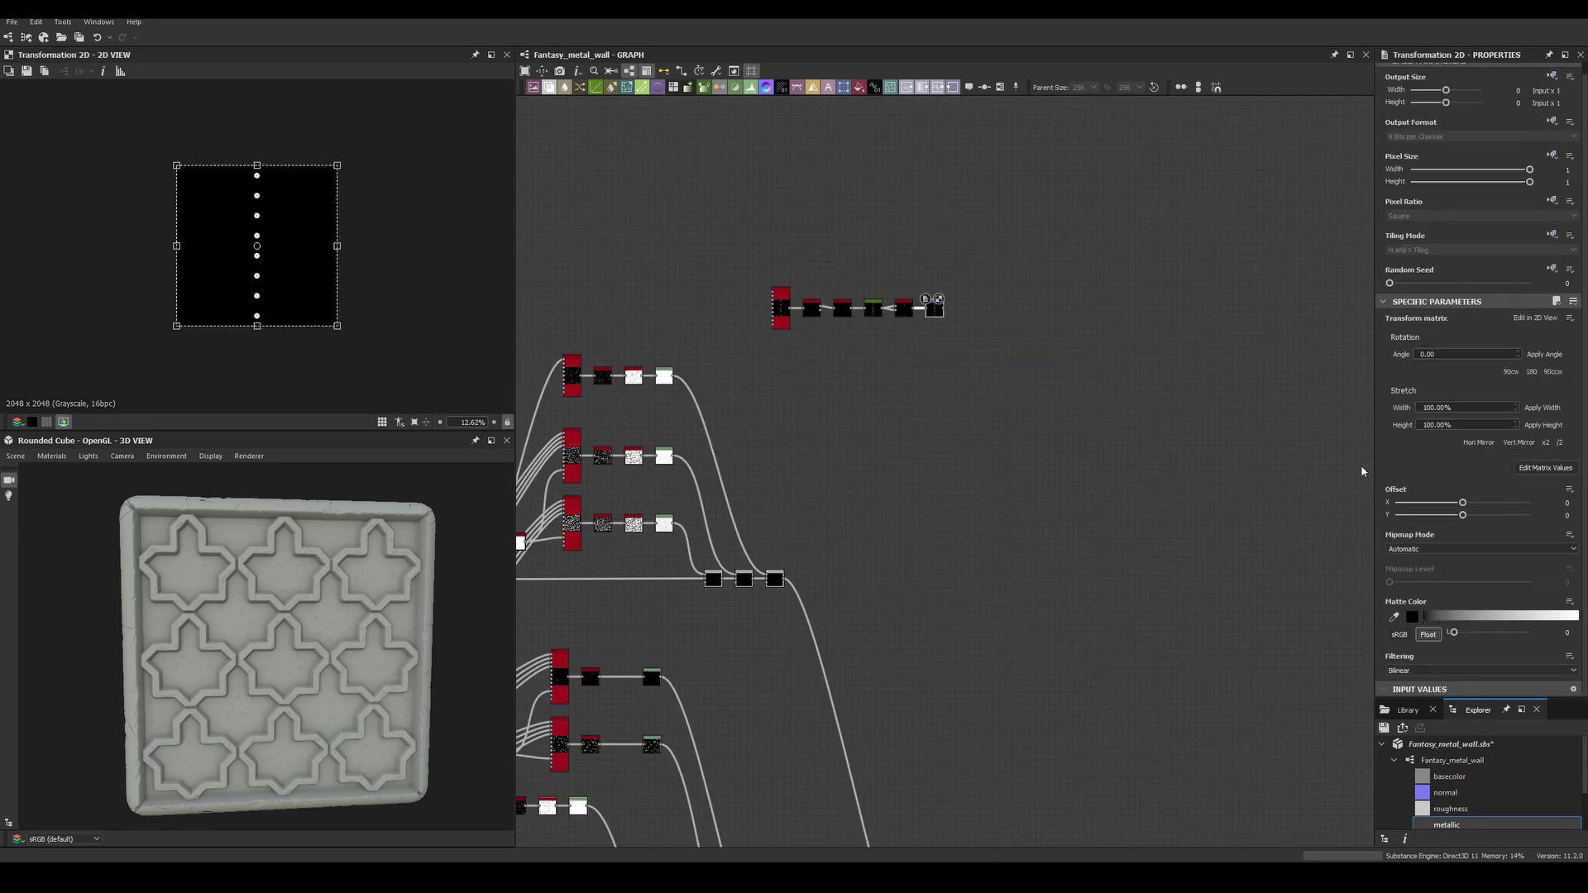
{"action": "key", "text": "ctrl+l"}
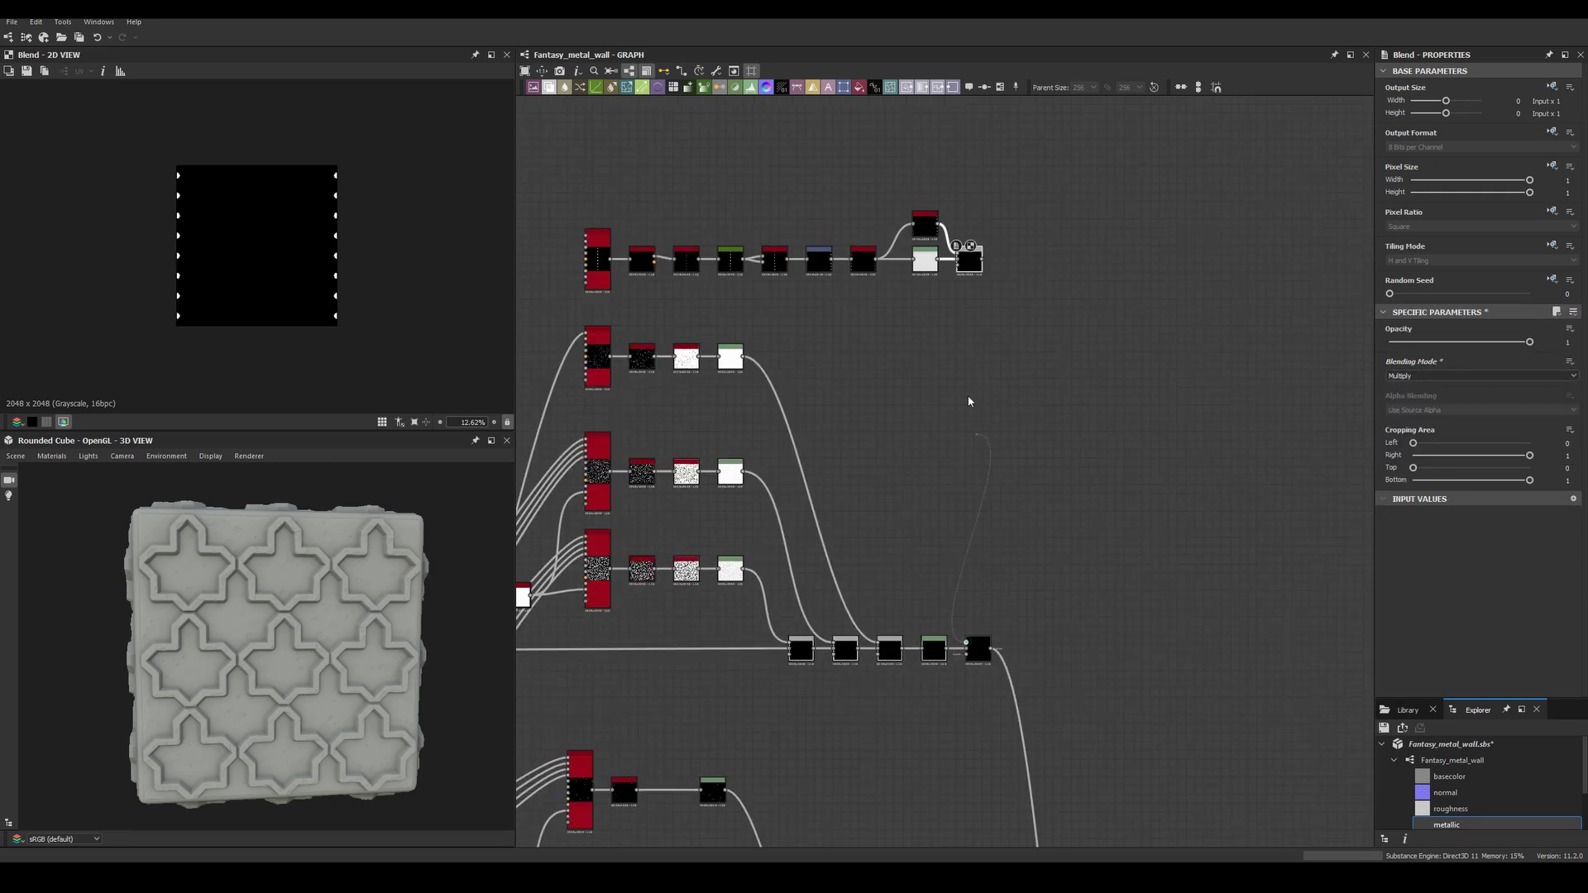
{"action": "left_click", "coordinate": [51, 621]}
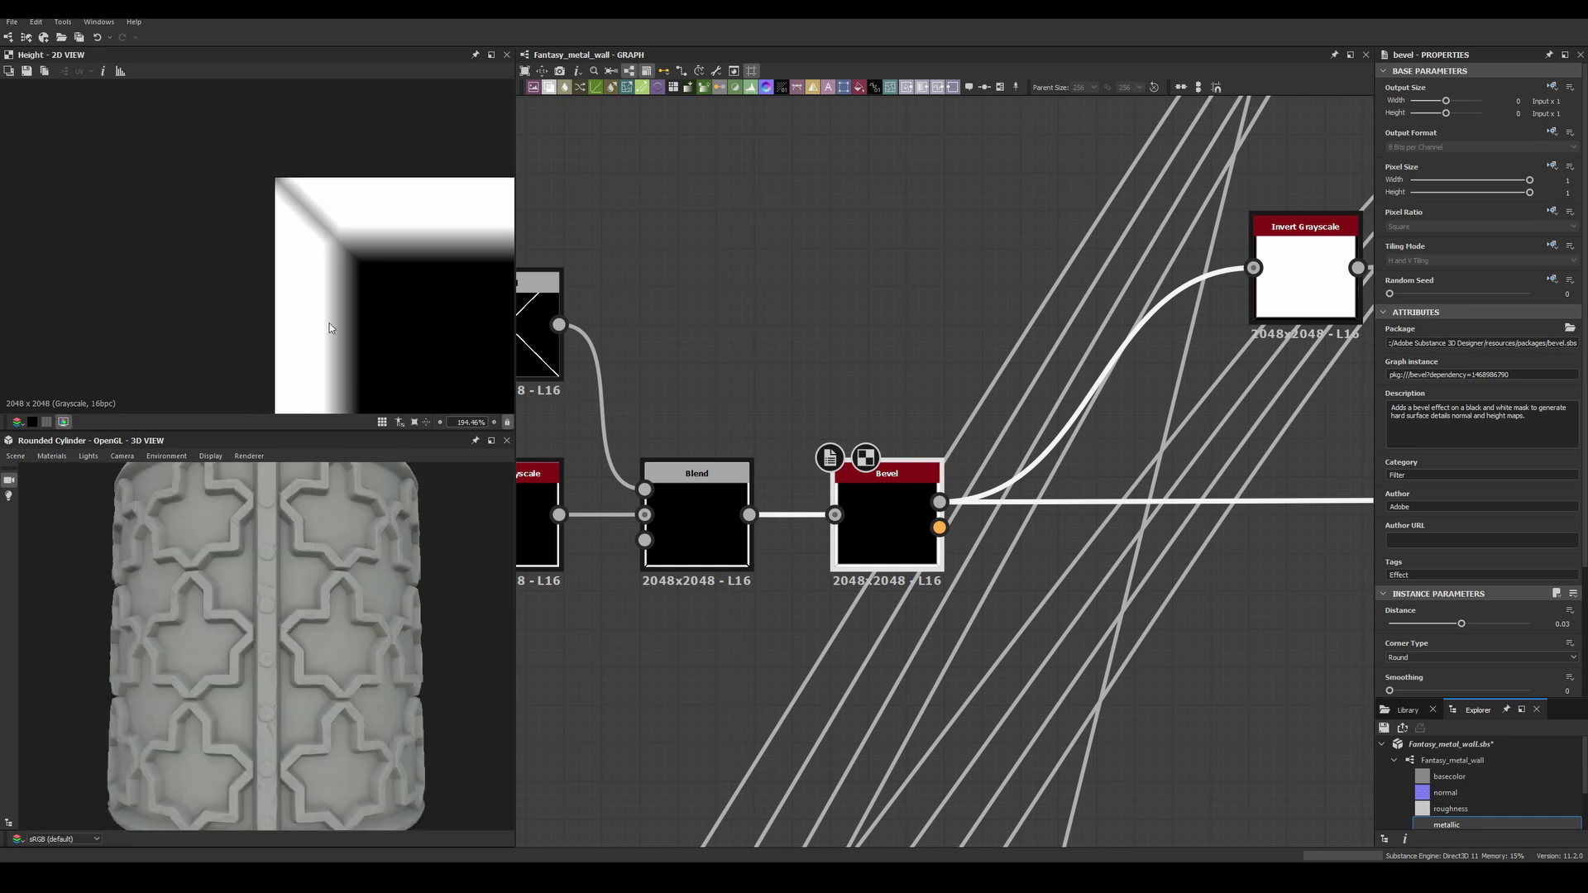
Tweak the bevel distance, preview the bevelled disc, and set the Tile Sampler scale to 0.25.
{"action": "left_click", "coordinate": [1574, 573]}
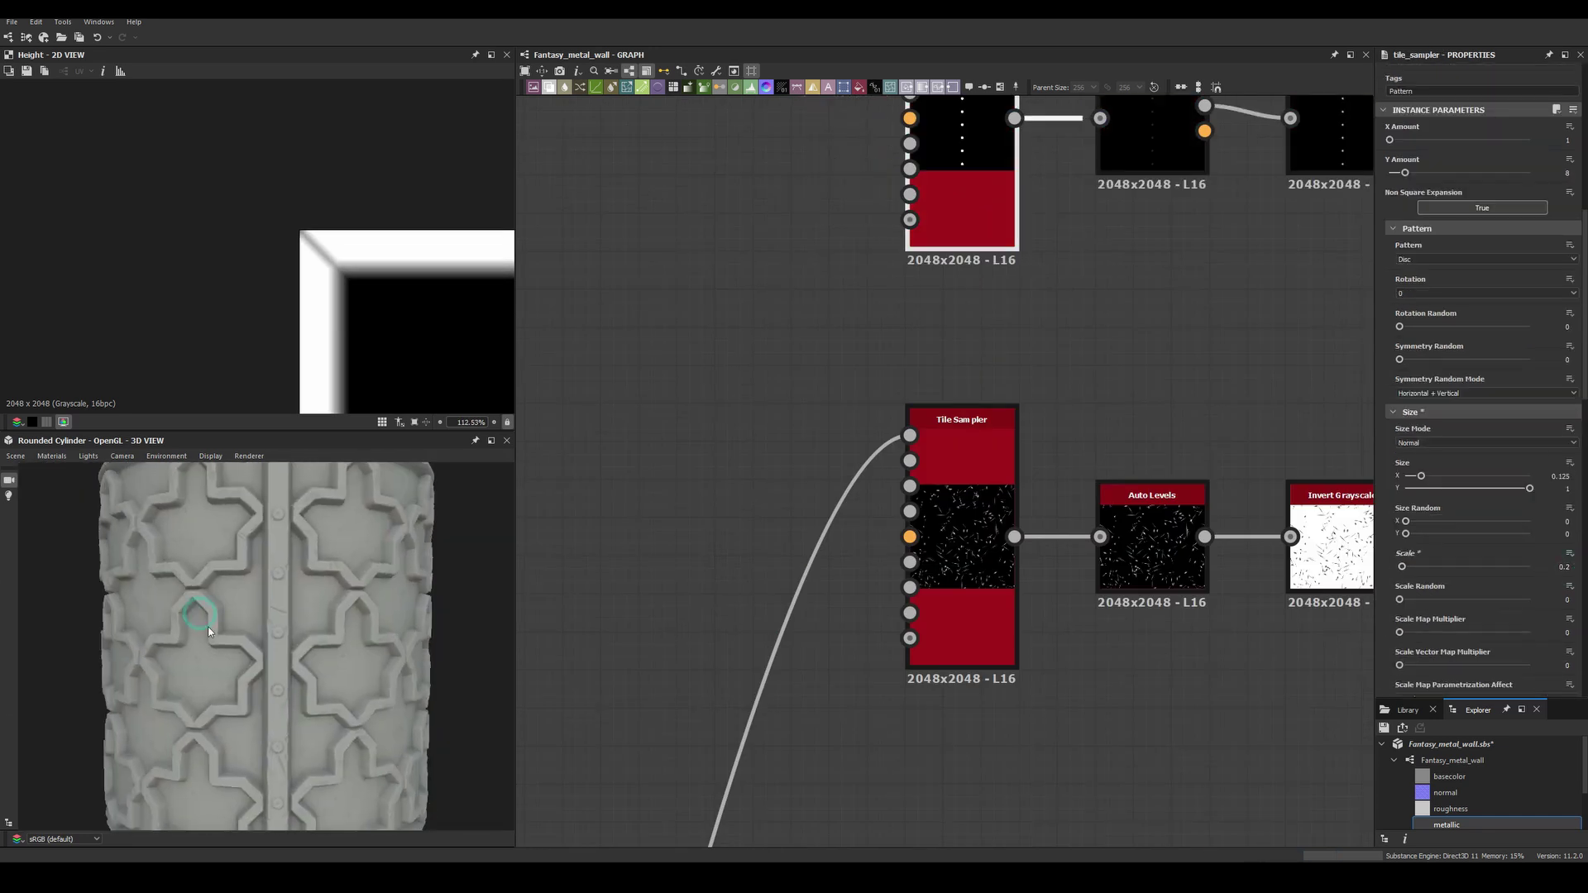
{"action": "left_click", "coordinate": [1476, 624]}
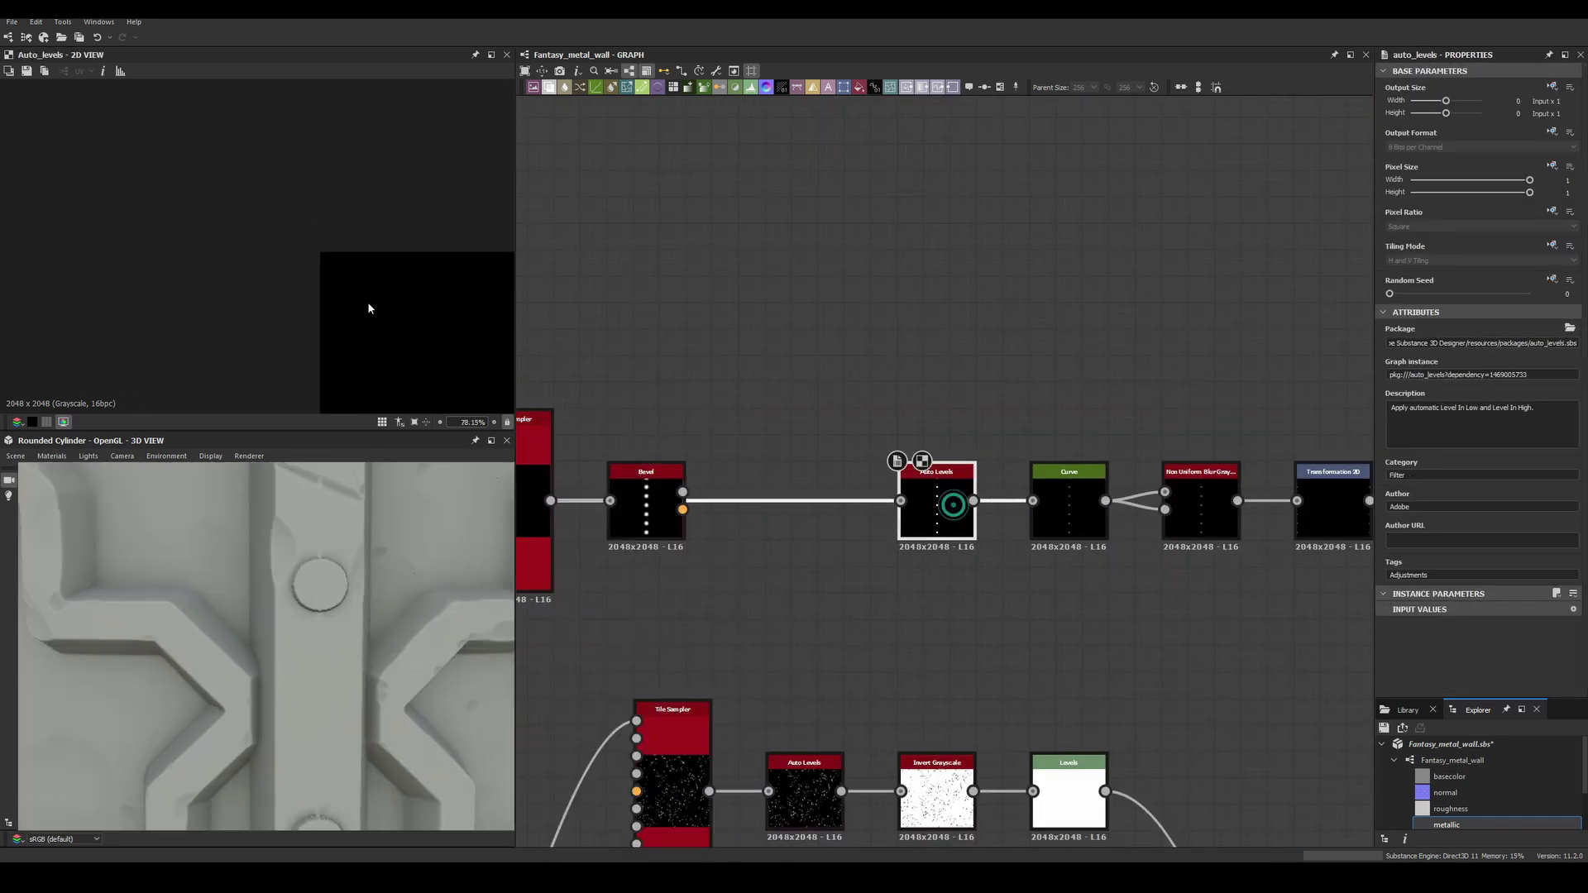
{"action": "left_click", "coordinate": [1201, 505]}
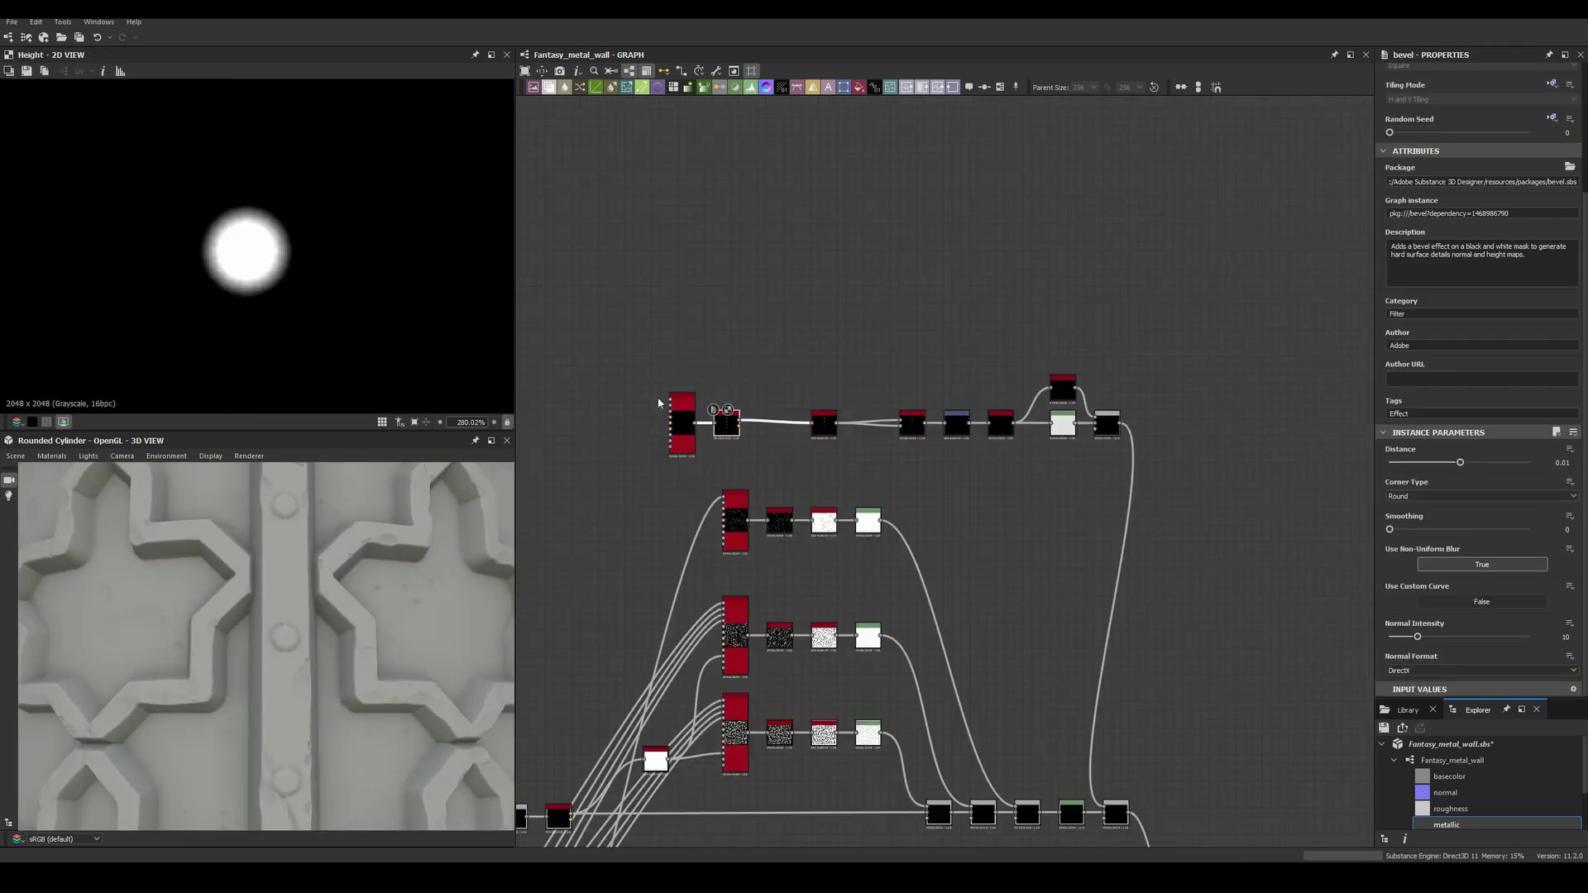
{"action": "double_click", "coordinate": [862, 486]}
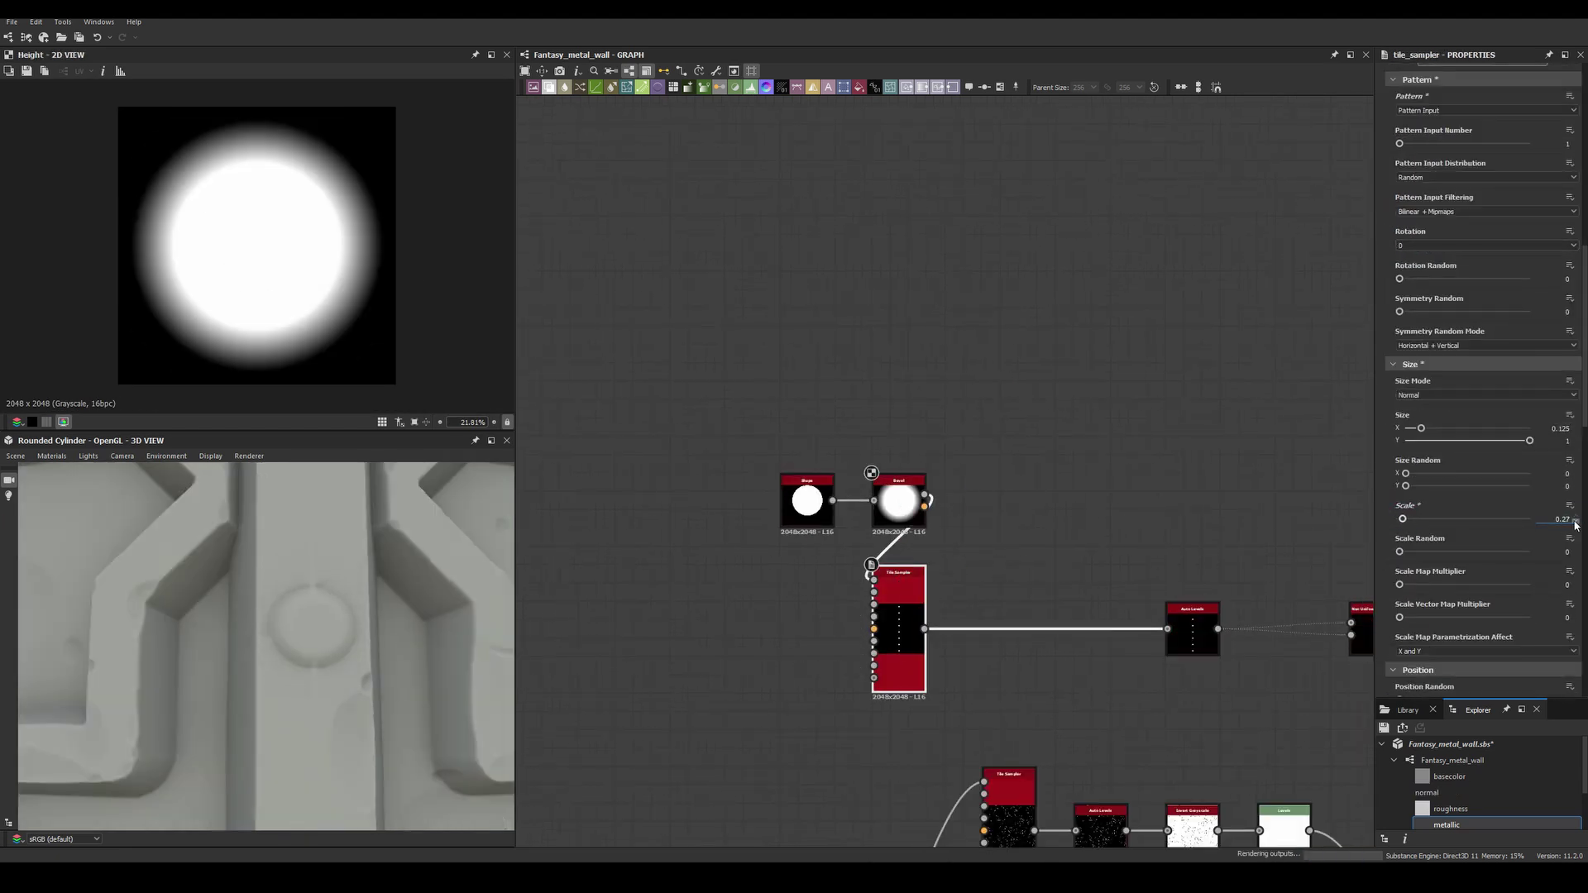
{"action": "key", "text": "BackSpace"}
{"action": "type", "text": "5"}
{"action": "key", "text": "Return"}
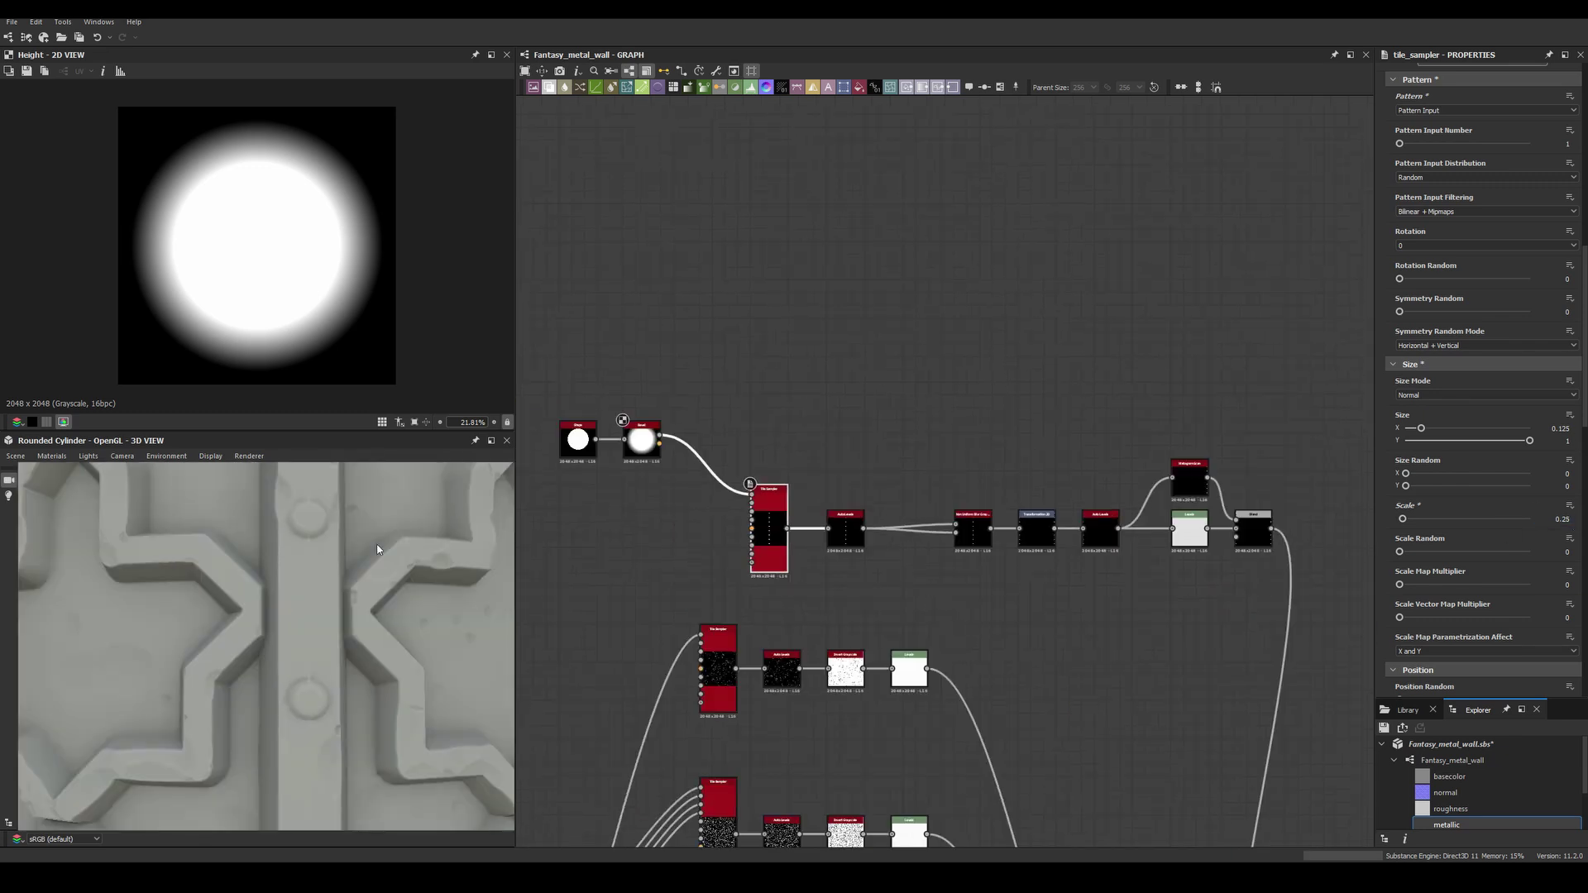
Inspect the dents' Levels node and preview the third Tile Sampler's output.
{"action": "scroll", "coordinate": [1142, 440], "scroll_direction": "down", "scroll_amount": 3}
{"action": "scroll", "coordinate": [755, 372], "scroll_direction": "up", "scroll_amount": 3}
{"action": "scroll", "coordinate": [769, 450], "scroll_direction": "down", "scroll_amount": 3}
{"action": "scroll", "coordinate": [955, 716], "scroll_direction": "up", "scroll_amount": 3}
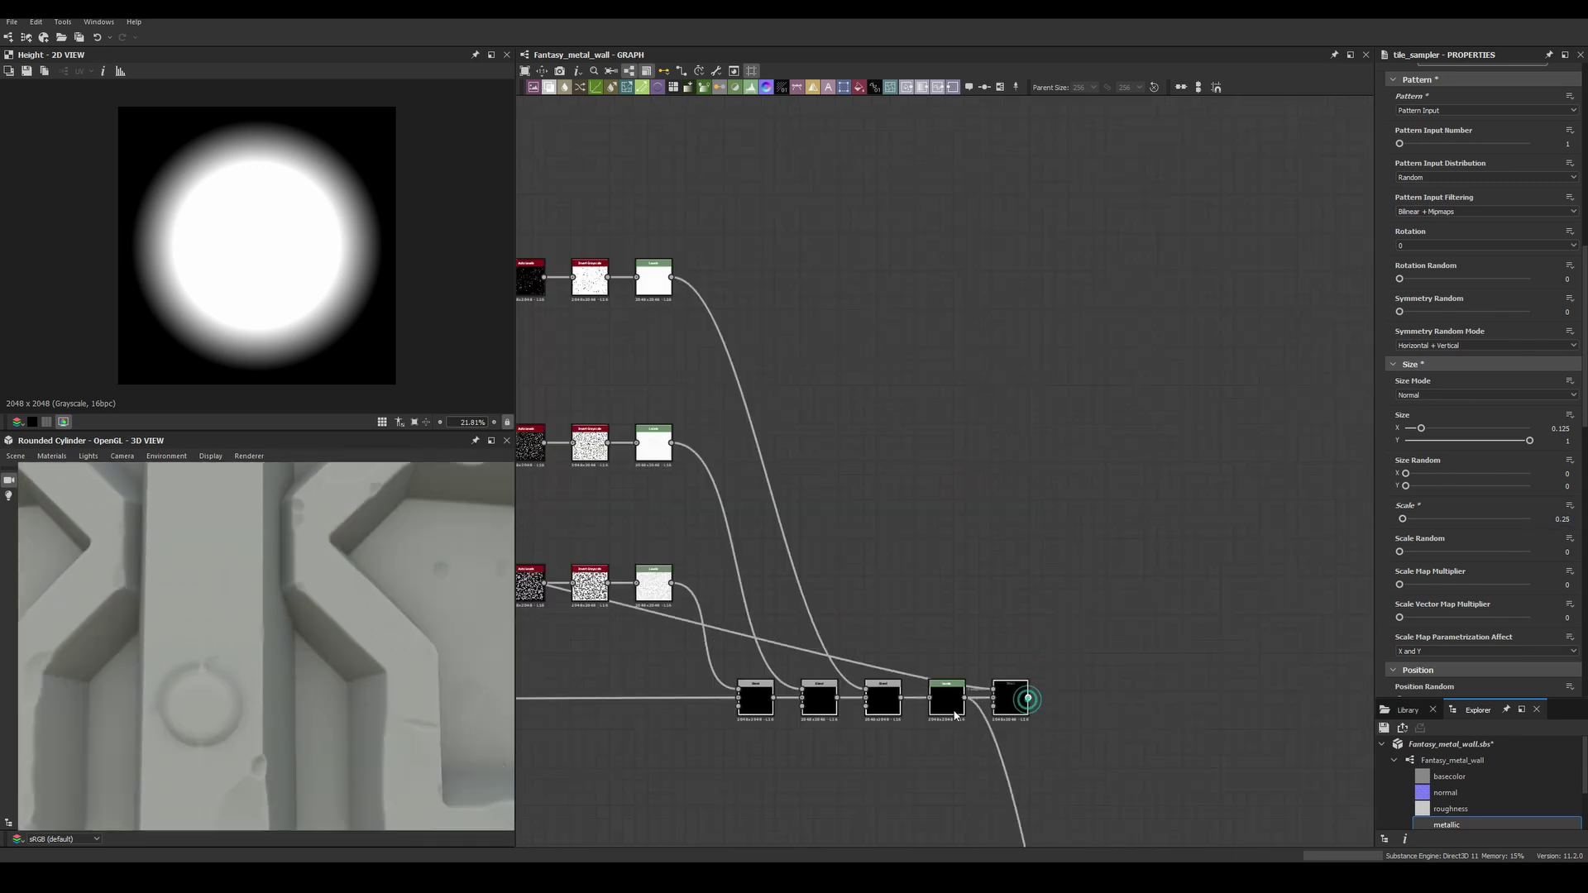
{"action": "left_click", "coordinate": [947, 699]}
{"action": "middle_click_drag", "start_coordinate": [955, 717], "coordinate": [1047, 595]}
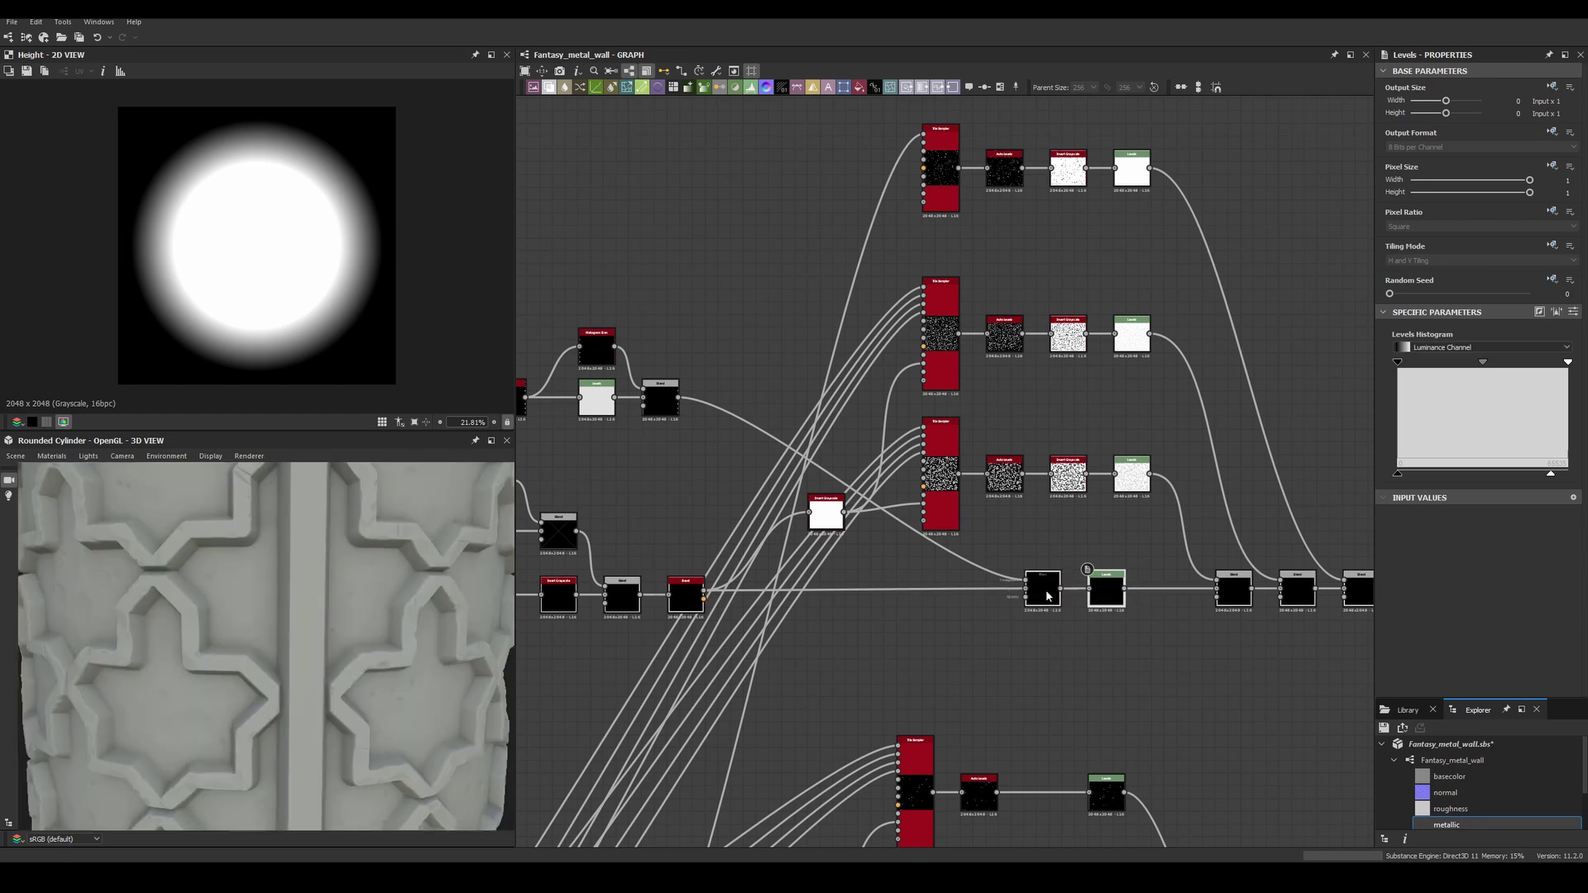
{"action": "double_click", "coordinate": [940, 472]}
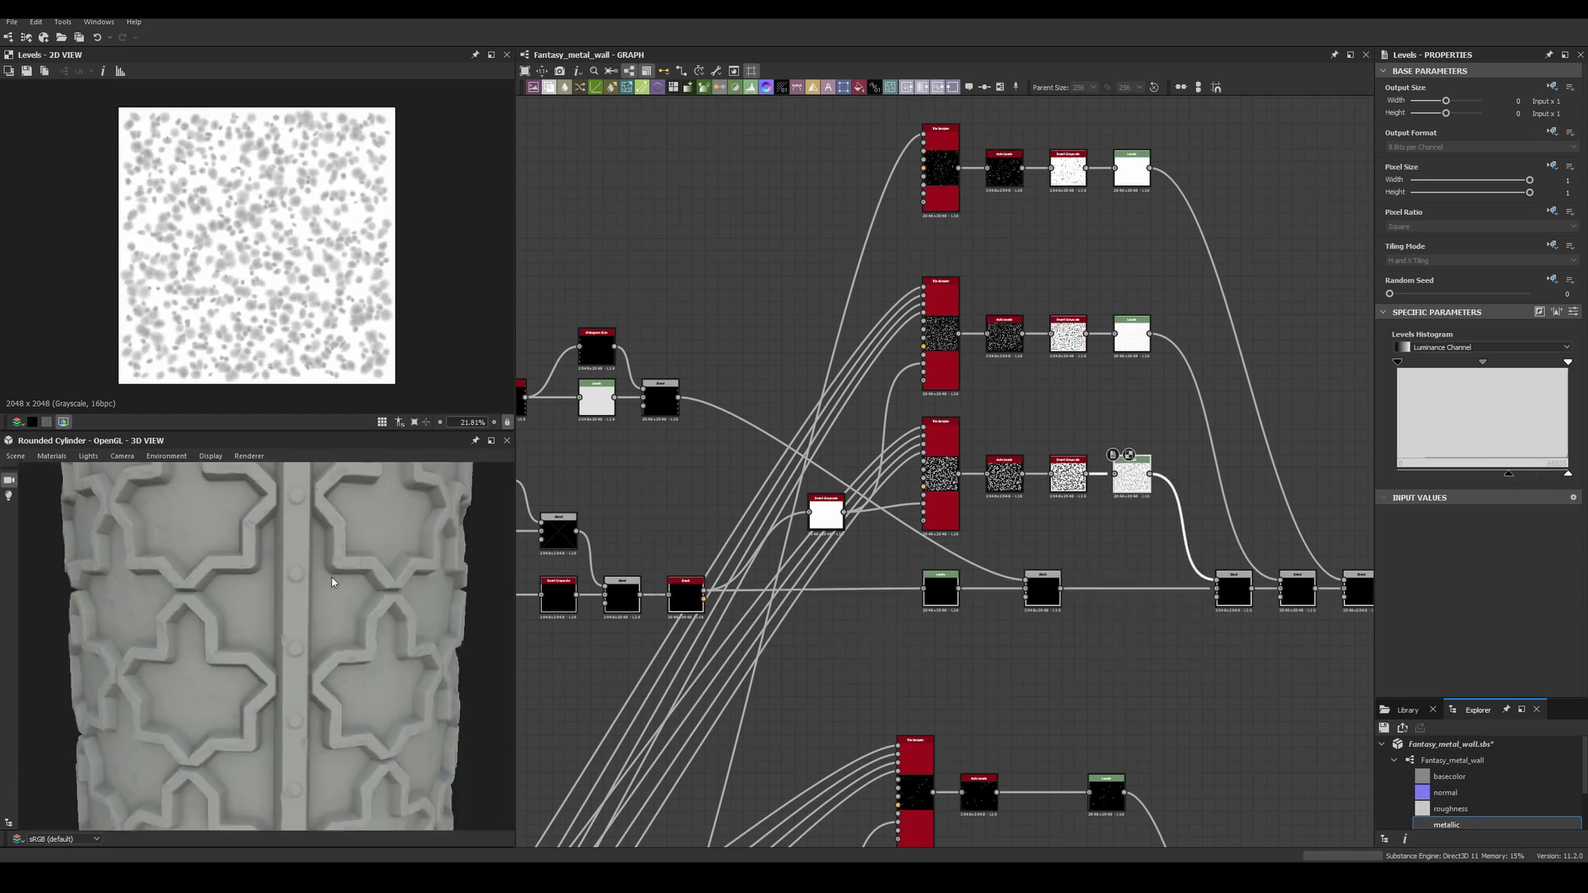
Preview the Levels output of the dent mask.
{"action": "scroll", "coordinate": [929, 465], "scroll_direction": "down", "scroll_amount": 2}
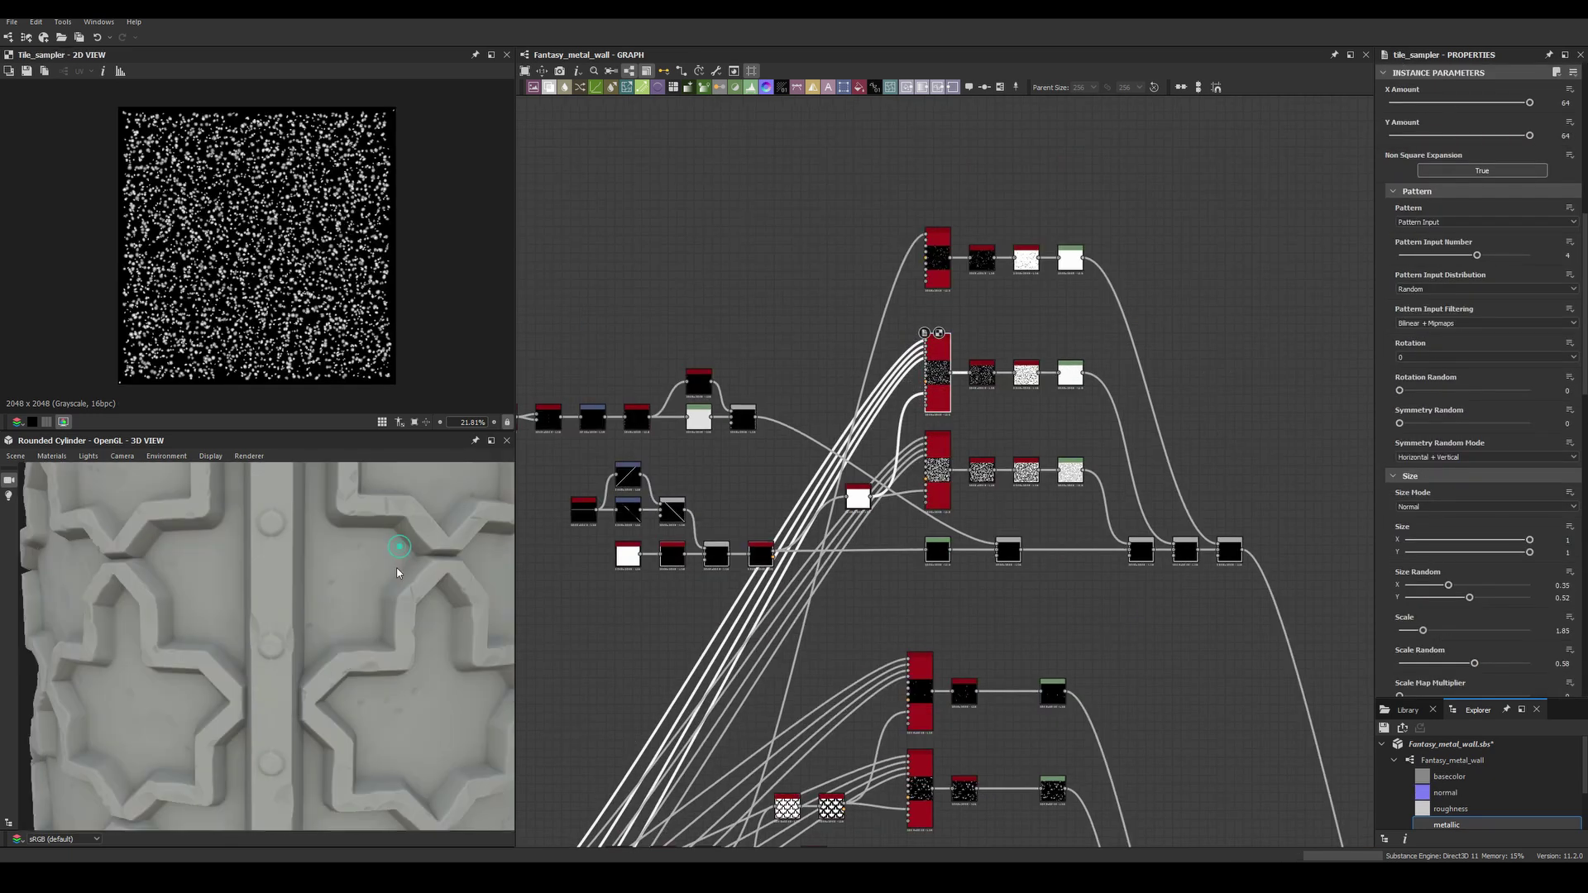
{"action": "double_click", "coordinate": [1069, 374]}
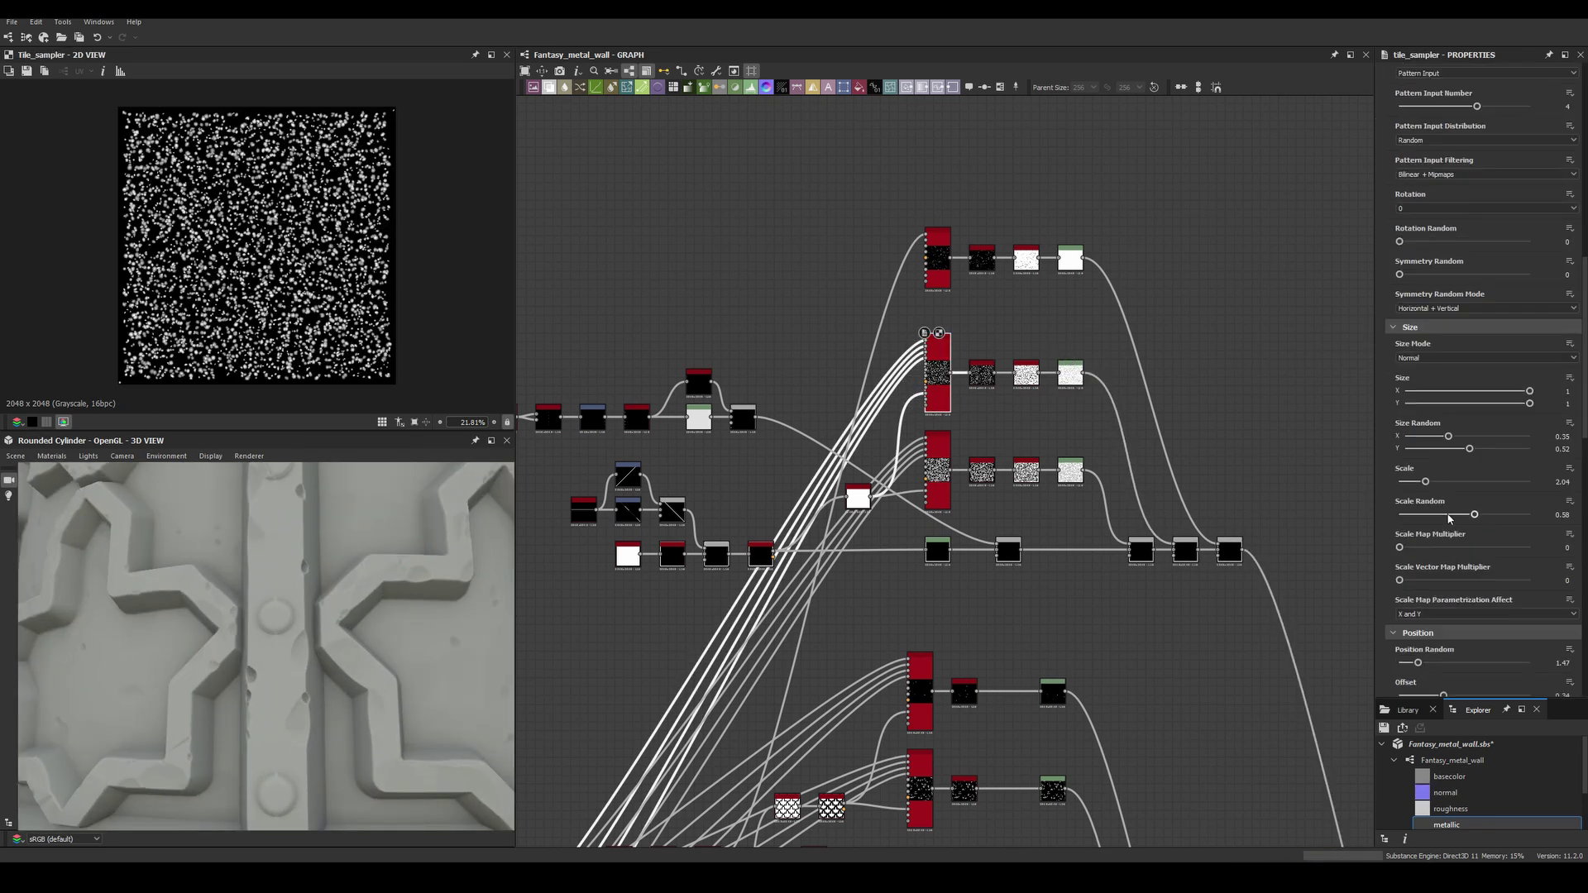
{"action": "scroll", "coordinate": [1085, 403], "scroll_direction": "up", "scroll_amount": 2}
{"action": "scroll", "coordinate": [340, 586], "scroll_direction": "down", "scroll_amount": 2}
{"action": "scroll", "coordinate": [340, 585], "scroll_direction": "up", "scroll_amount": 3}
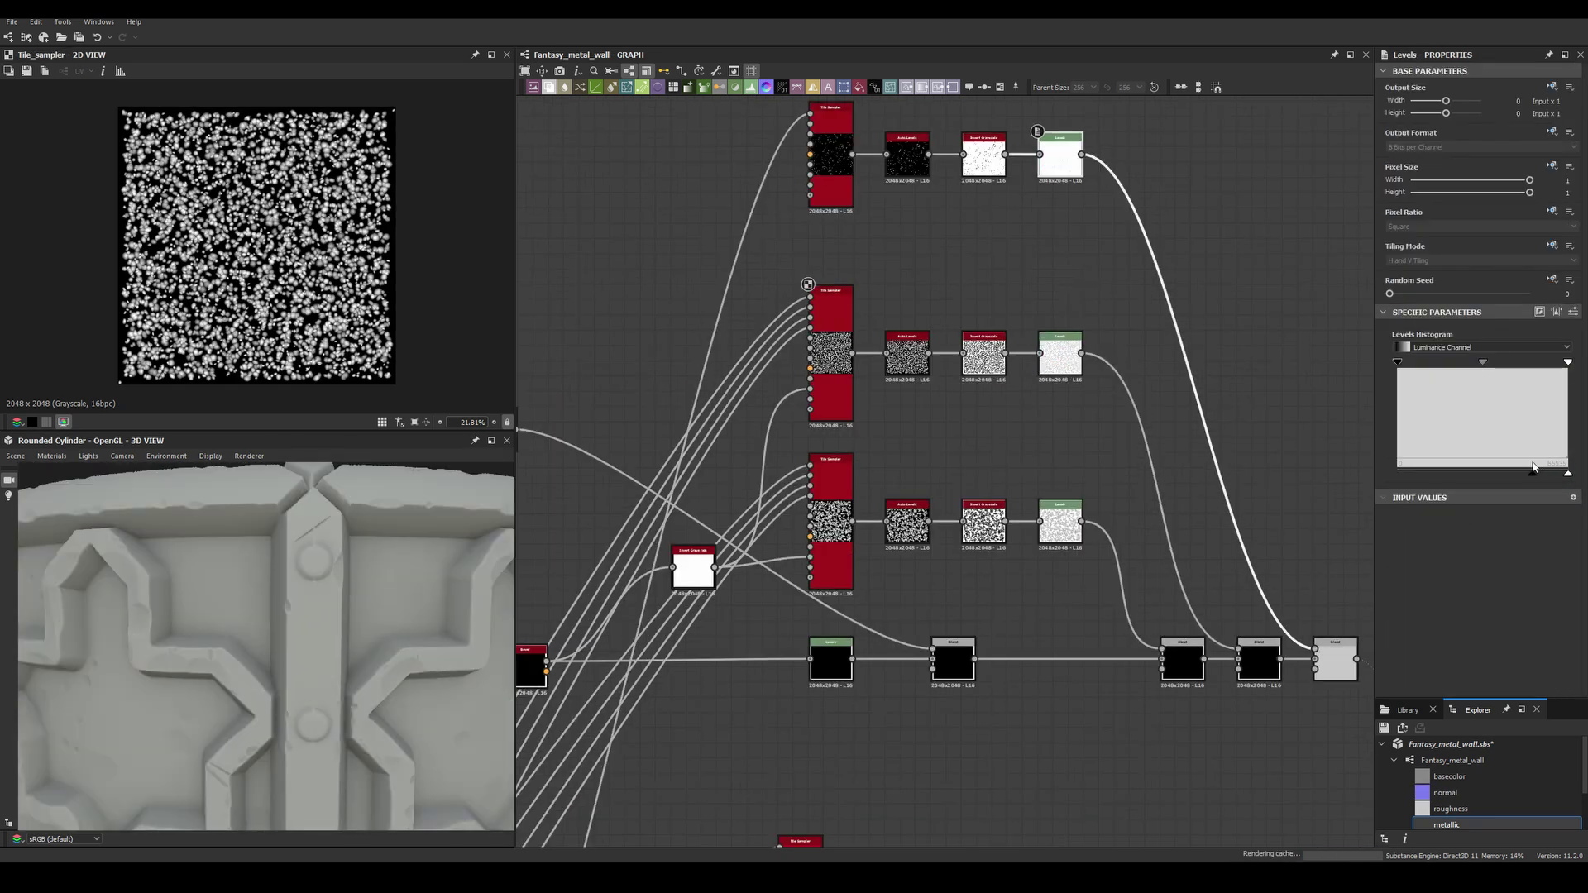
{"action": "scroll", "coordinate": [312, 567], "scroll_direction": "up", "scroll_amount": 2}
{"action": "scroll", "coordinate": [312, 567], "scroll_direction": "up", "scroll_amount": 2}
Slightly enlarge the scratch marks with the top Tile Sampler's Size sliders.
{"action": "left_click", "coordinate": [831, 112]}
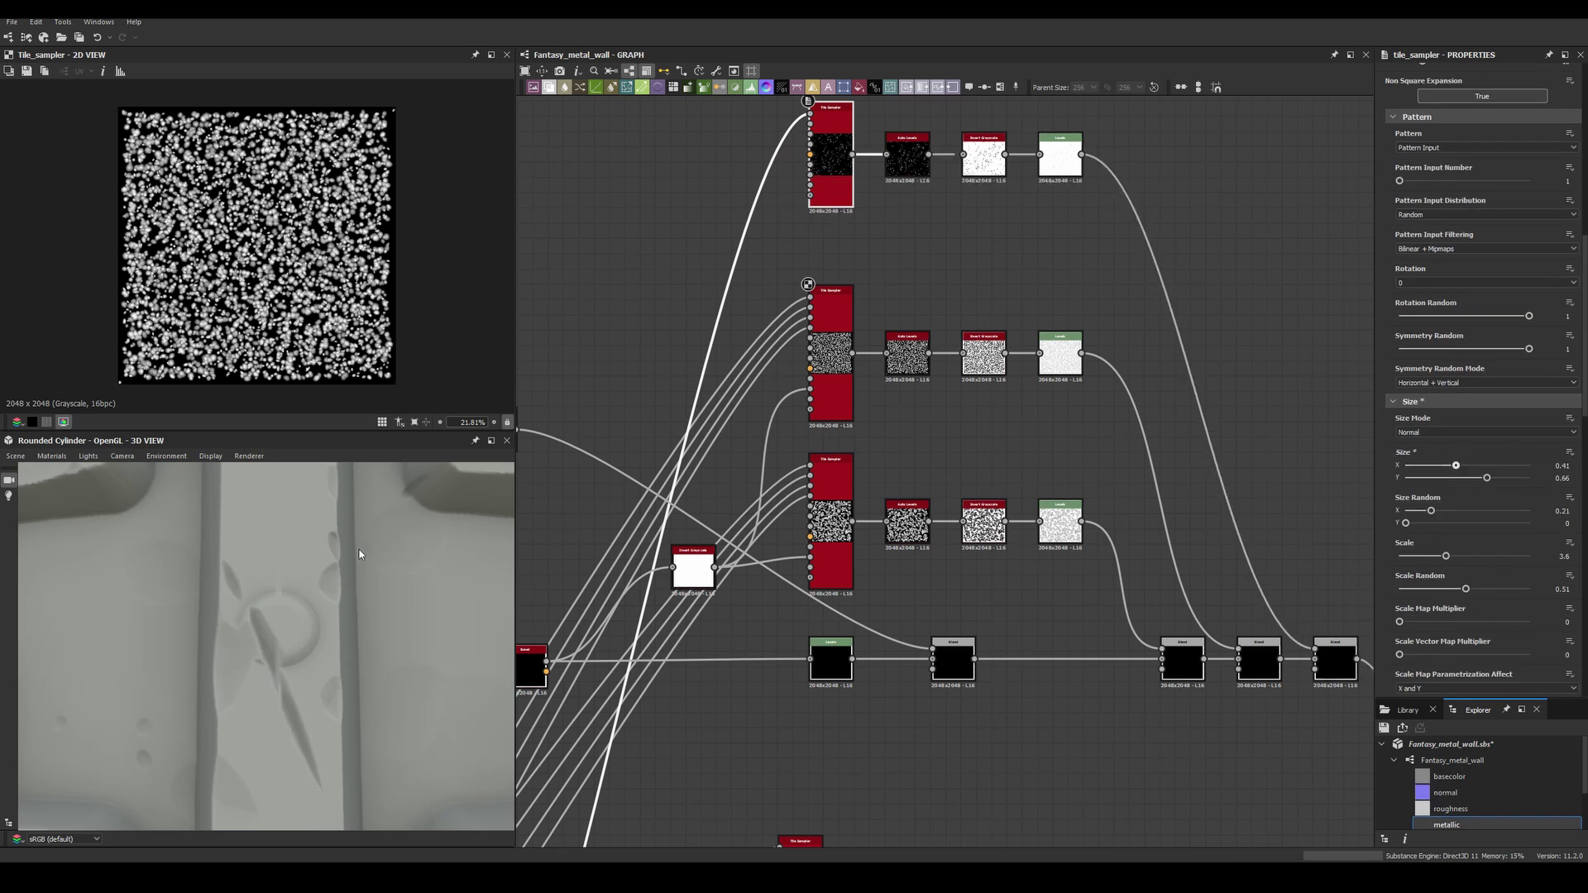
{"action": "scroll", "coordinate": [359, 554], "scroll_direction": "down", "scroll_amount": 5}
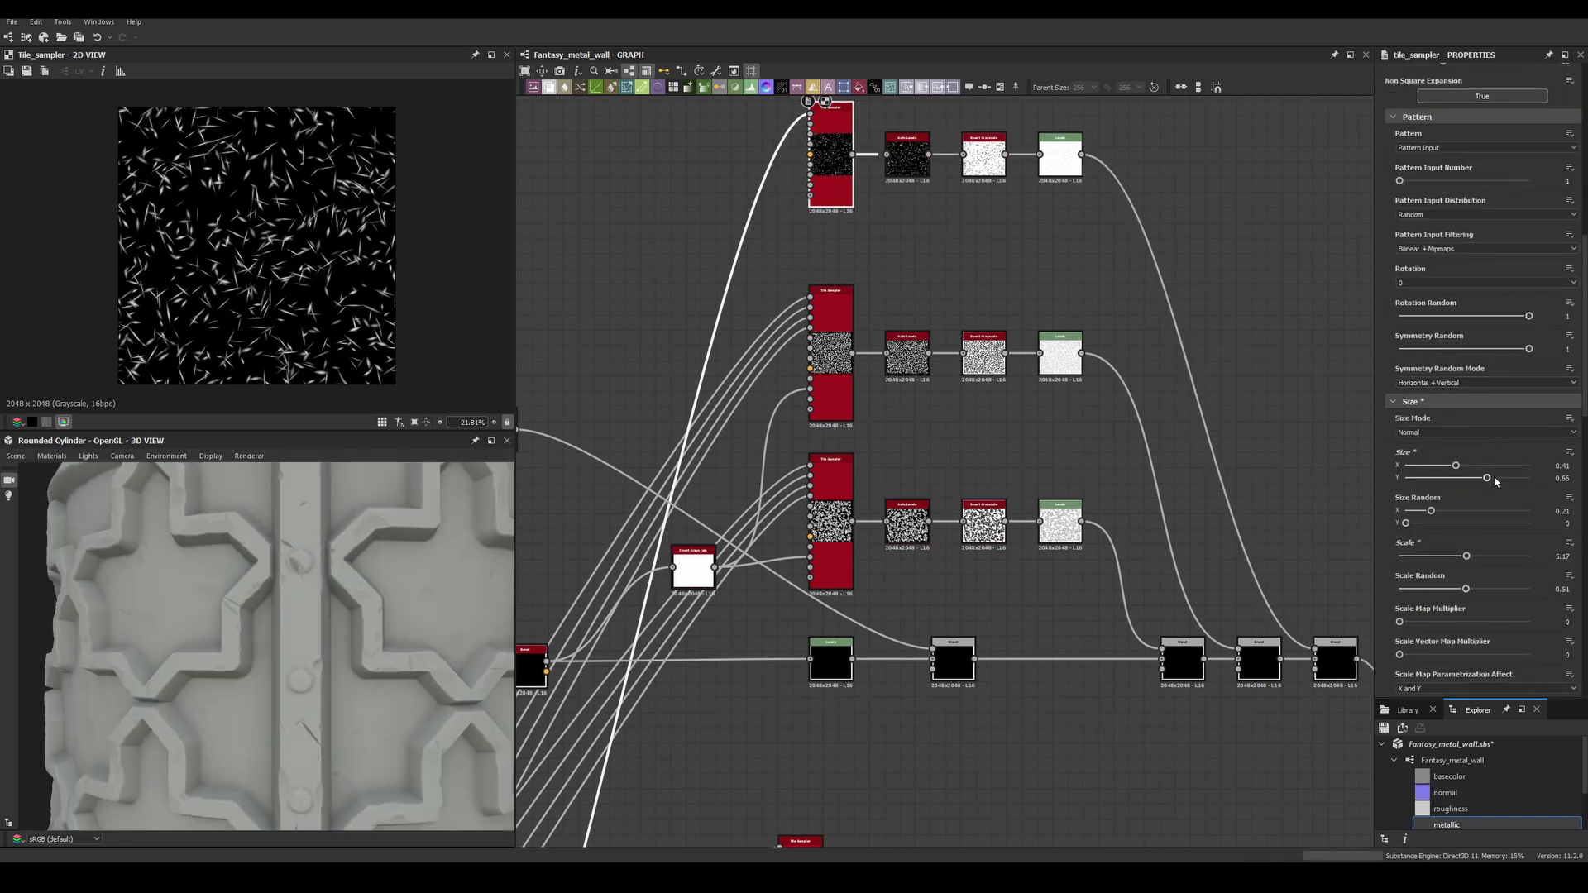
{"action": "left_click_drag", "start_coordinate": [1463, 466], "coordinate": [1465, 466]}
{"action": "left_click_drag", "start_coordinate": [344, 645], "coordinate": [337, 559]}
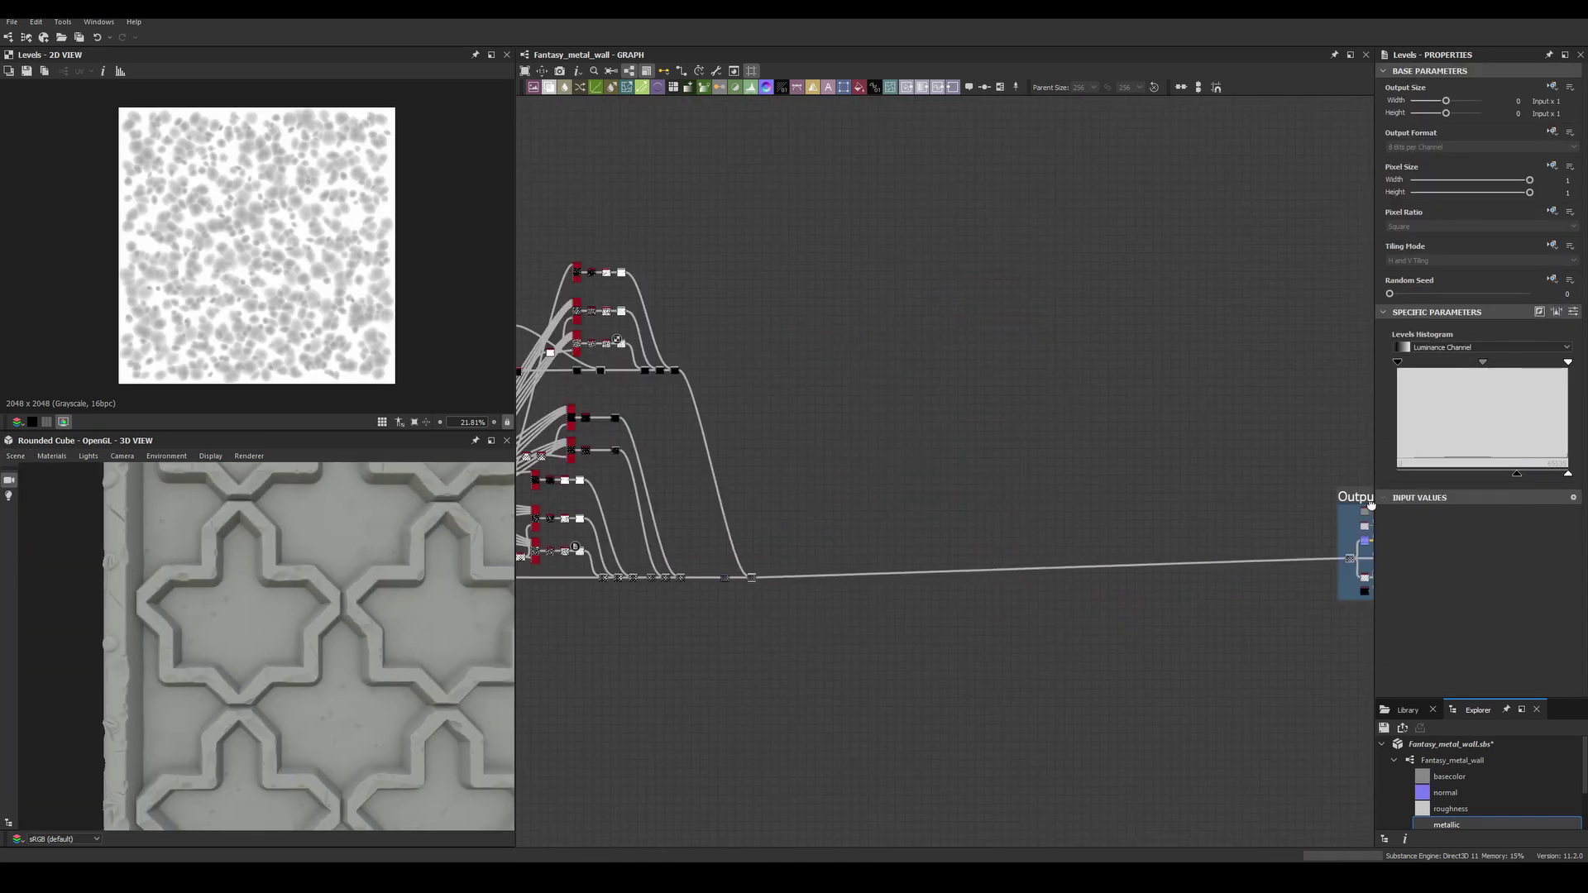
Add a Shadows node and raise its Shadow Distance to about 1.3.
{"action": "key", "text": "space"}
{"action": "type", "text": "shadows"}
{"action": "key", "text": "Return"}
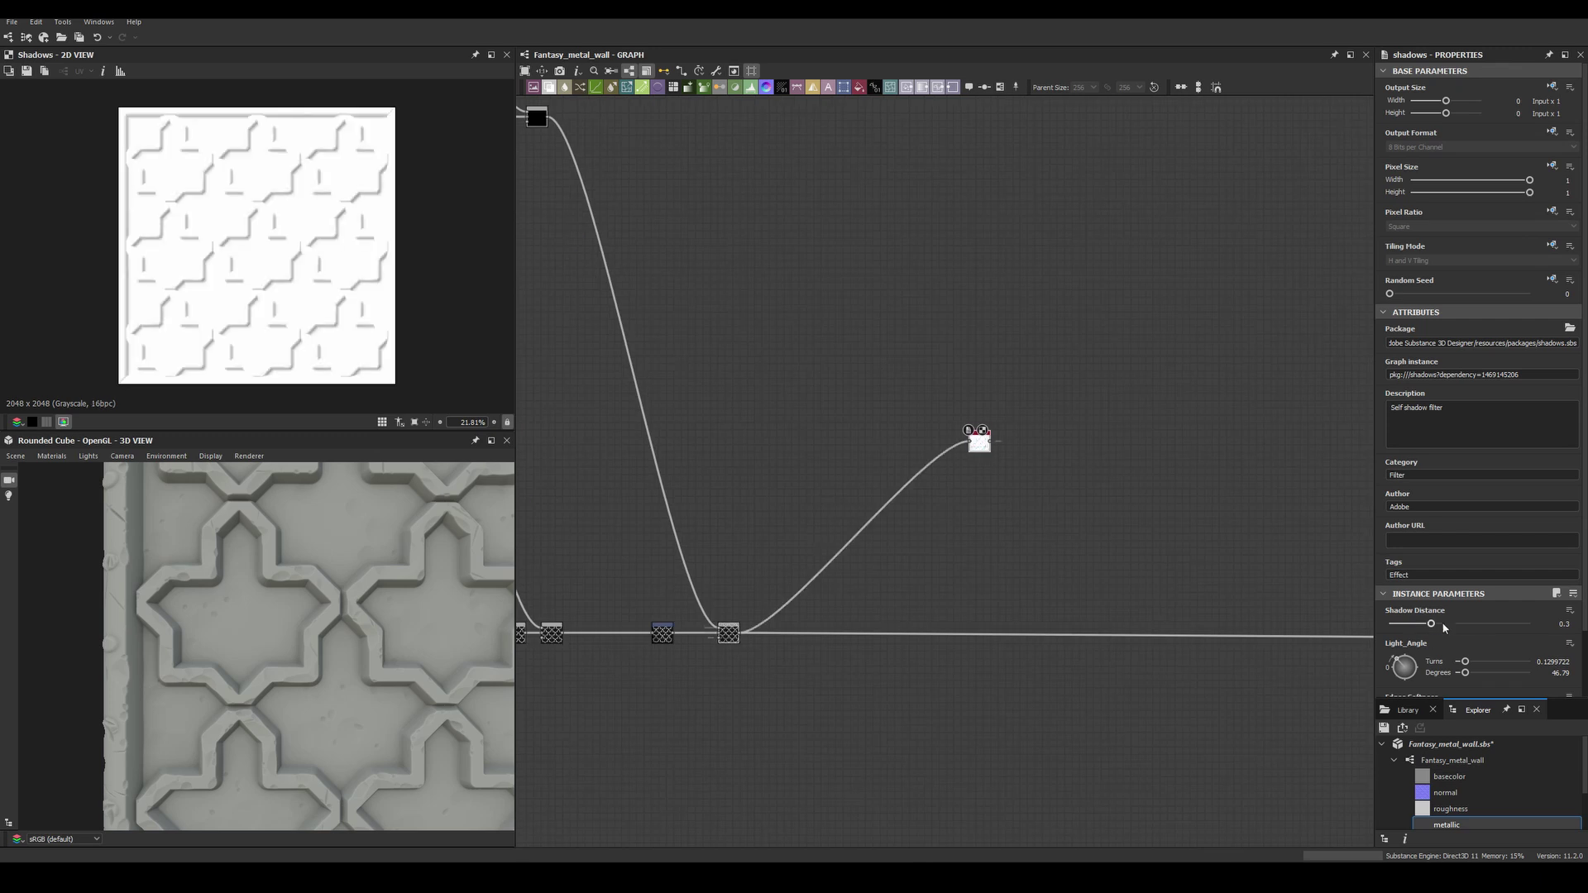
{"action": "left_click_drag", "start_coordinate": [1443, 625], "coordinate": [1520, 624]}
{"action": "scroll", "coordinate": [1426, 566], "scroll_direction": "down", "scroll_amount": 2}
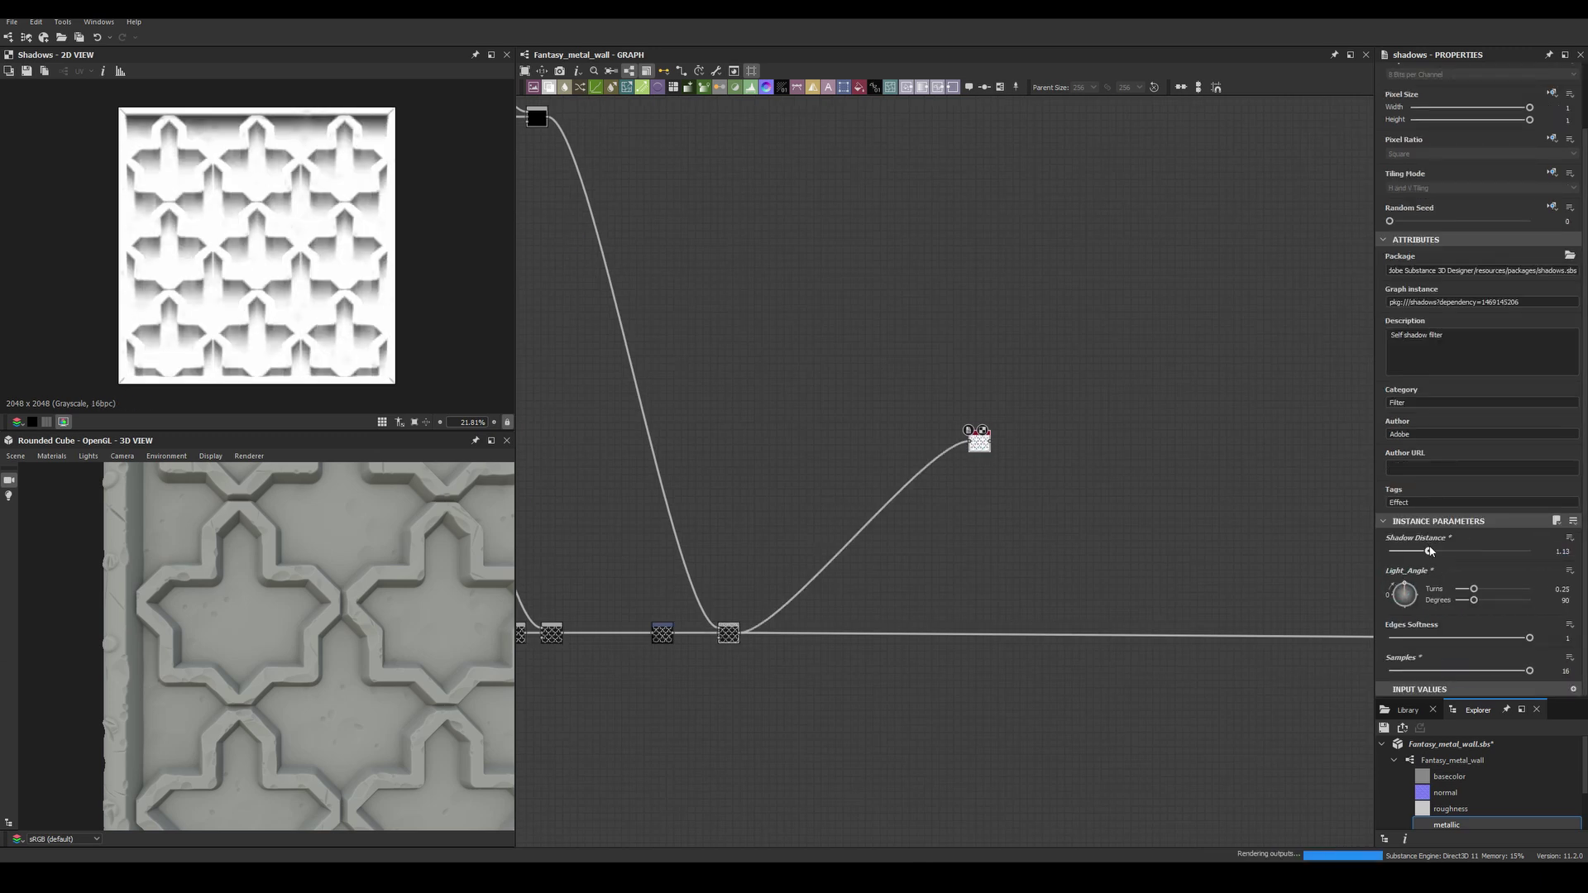
{"action": "left_click_drag", "start_coordinate": [1430, 551], "coordinate": [1435, 551]}
{"action": "scroll", "coordinate": [287, 137], "scroll_direction": "up", "scroll_amount": 2}
Build the drop chain: Shape, then Skew Grayscale, then Non Uniform Blur.
{"action": "key", "text": "space"}
{"action": "type", "text": "shape"}
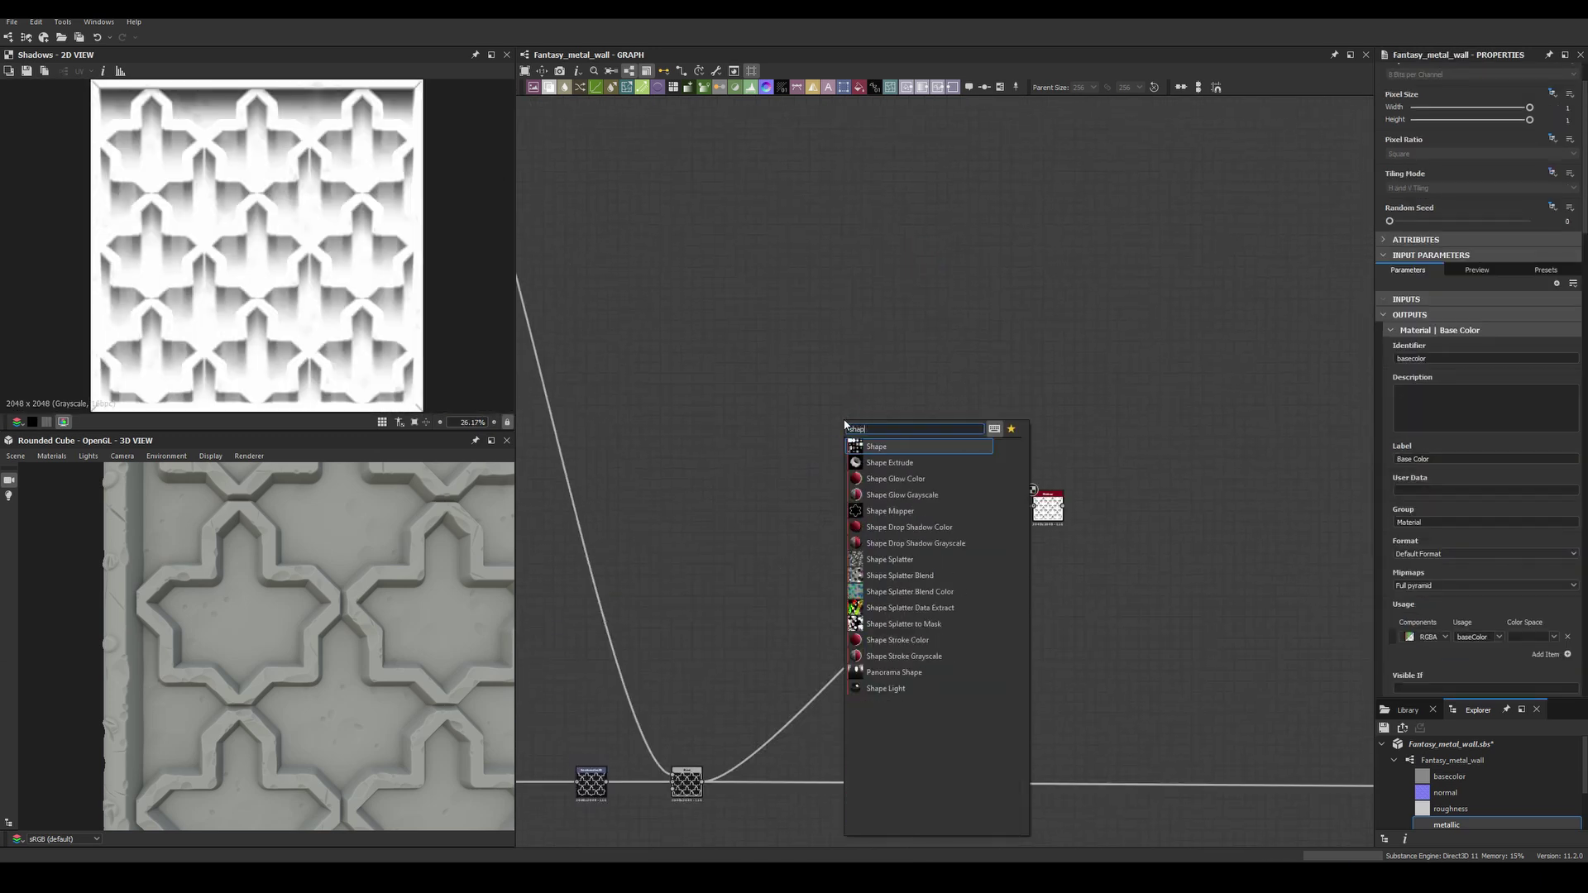
{"action": "key", "text": "Return"}
{"action": "key", "text": "space"}
{"action": "type", "text": "skew"}
{"action": "key", "text": "Return"}
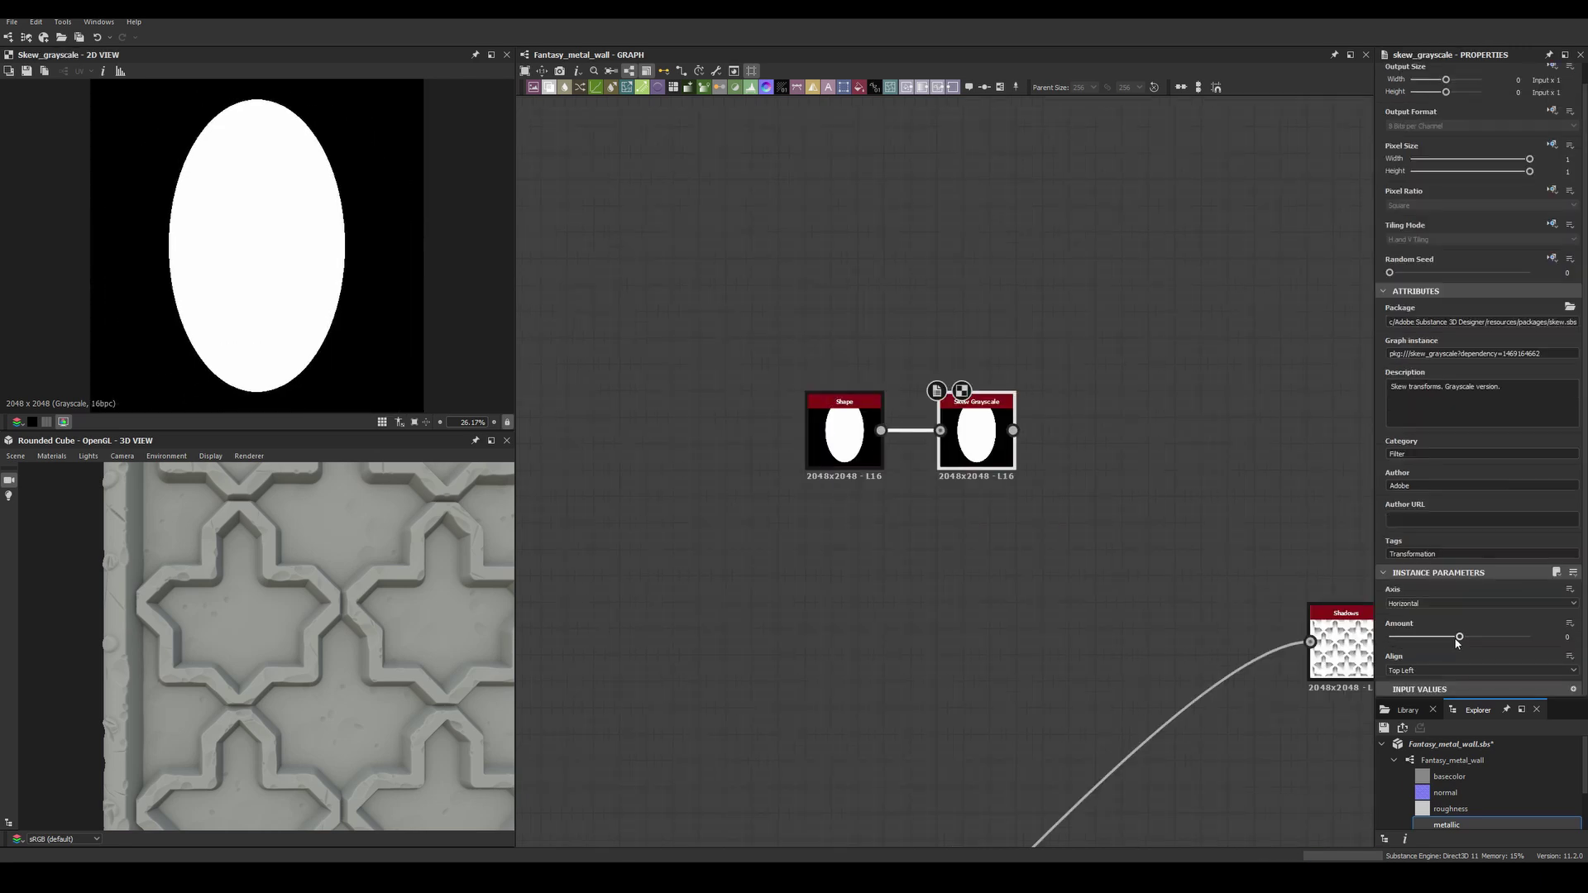
{"action": "key", "text": "space"}
{"action": "type", "text": "non uniform"}
{"action": "key", "text": "Return"}
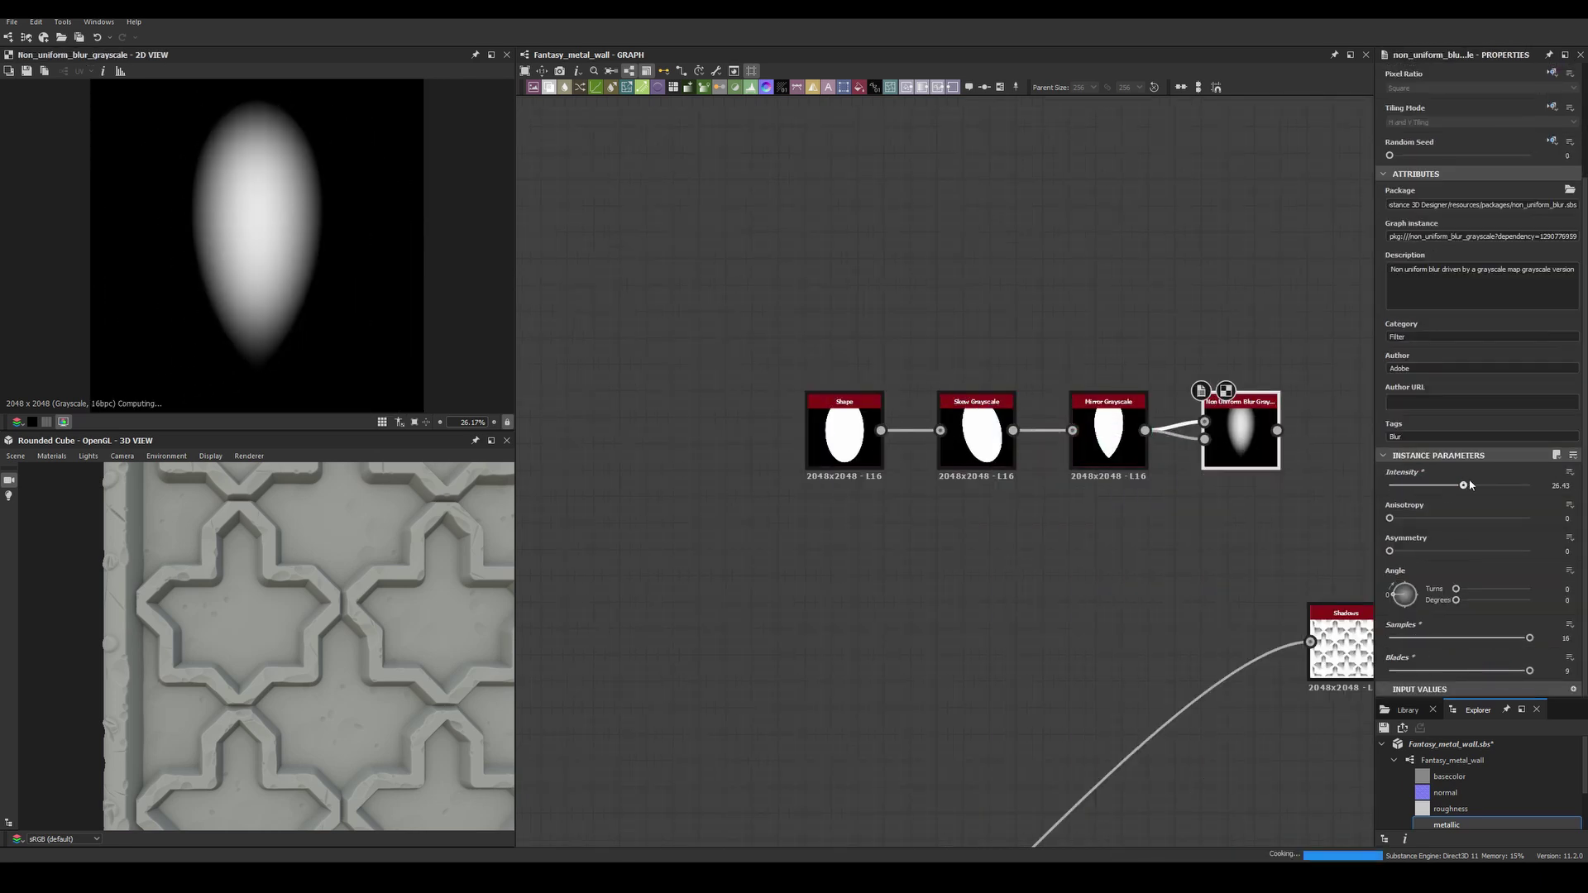
Append Auto Levels and Levels to the drop chain, and create a Normal node from the height.
{"action": "key", "text": "space"}
{"action": "type", "text": "auto levels"}
{"action": "key", "text": "Return"}
{"action": "key", "text": "space"}
{"action": "type", "text": "levels"}
{"action": "key", "text": "Return"}
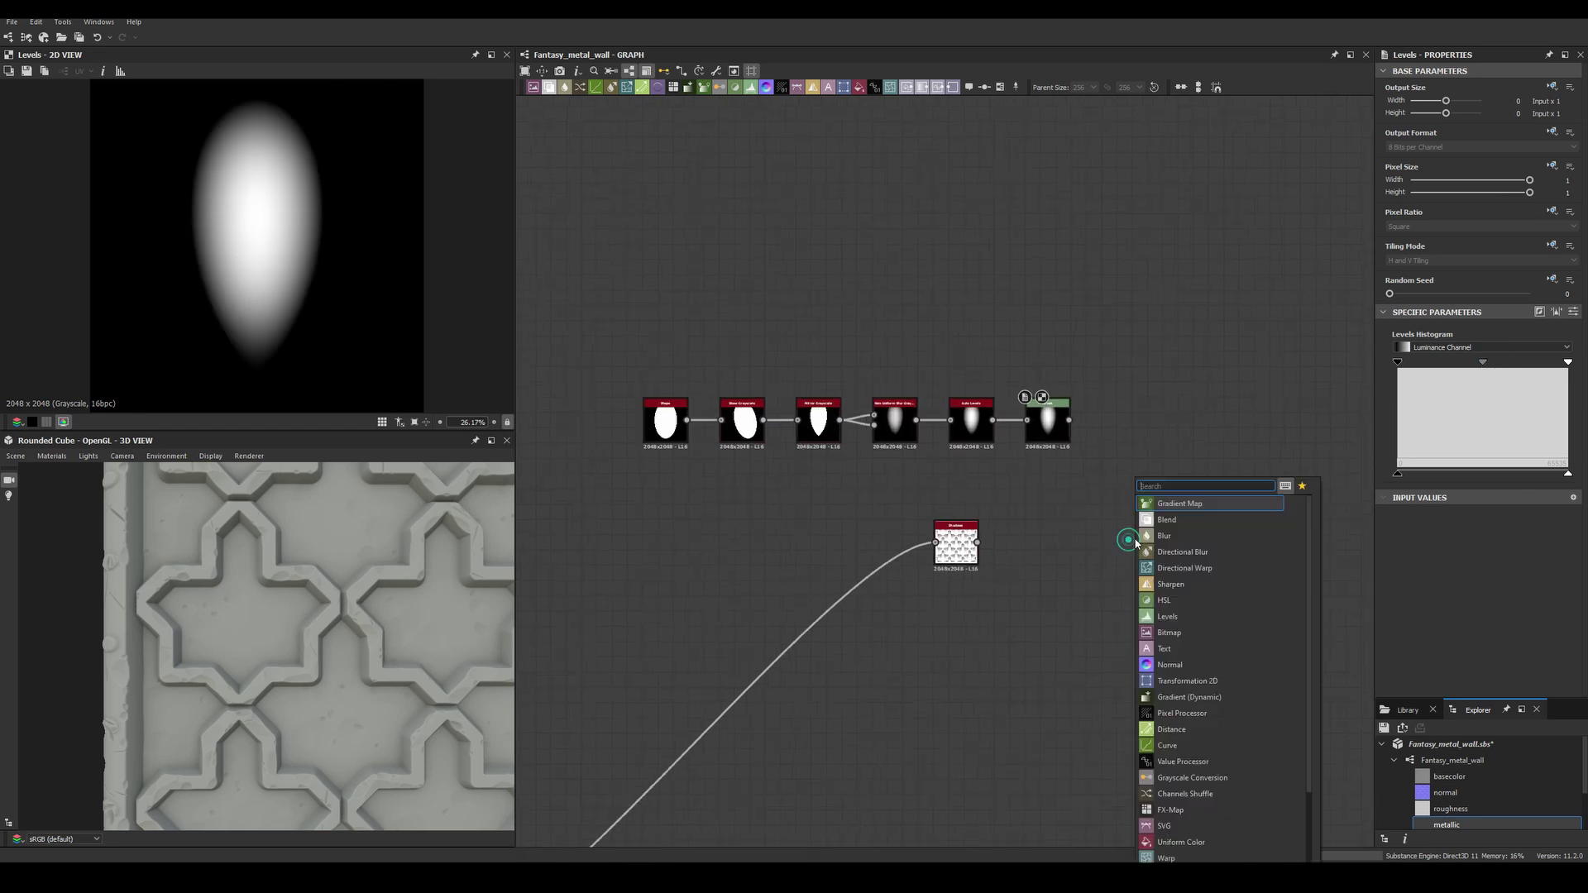
{"action": "left_click", "coordinate": [1169, 665]}
{"action": "scroll", "coordinate": [917, 597], "scroll_direction": "up", "scroll_amount": 3}
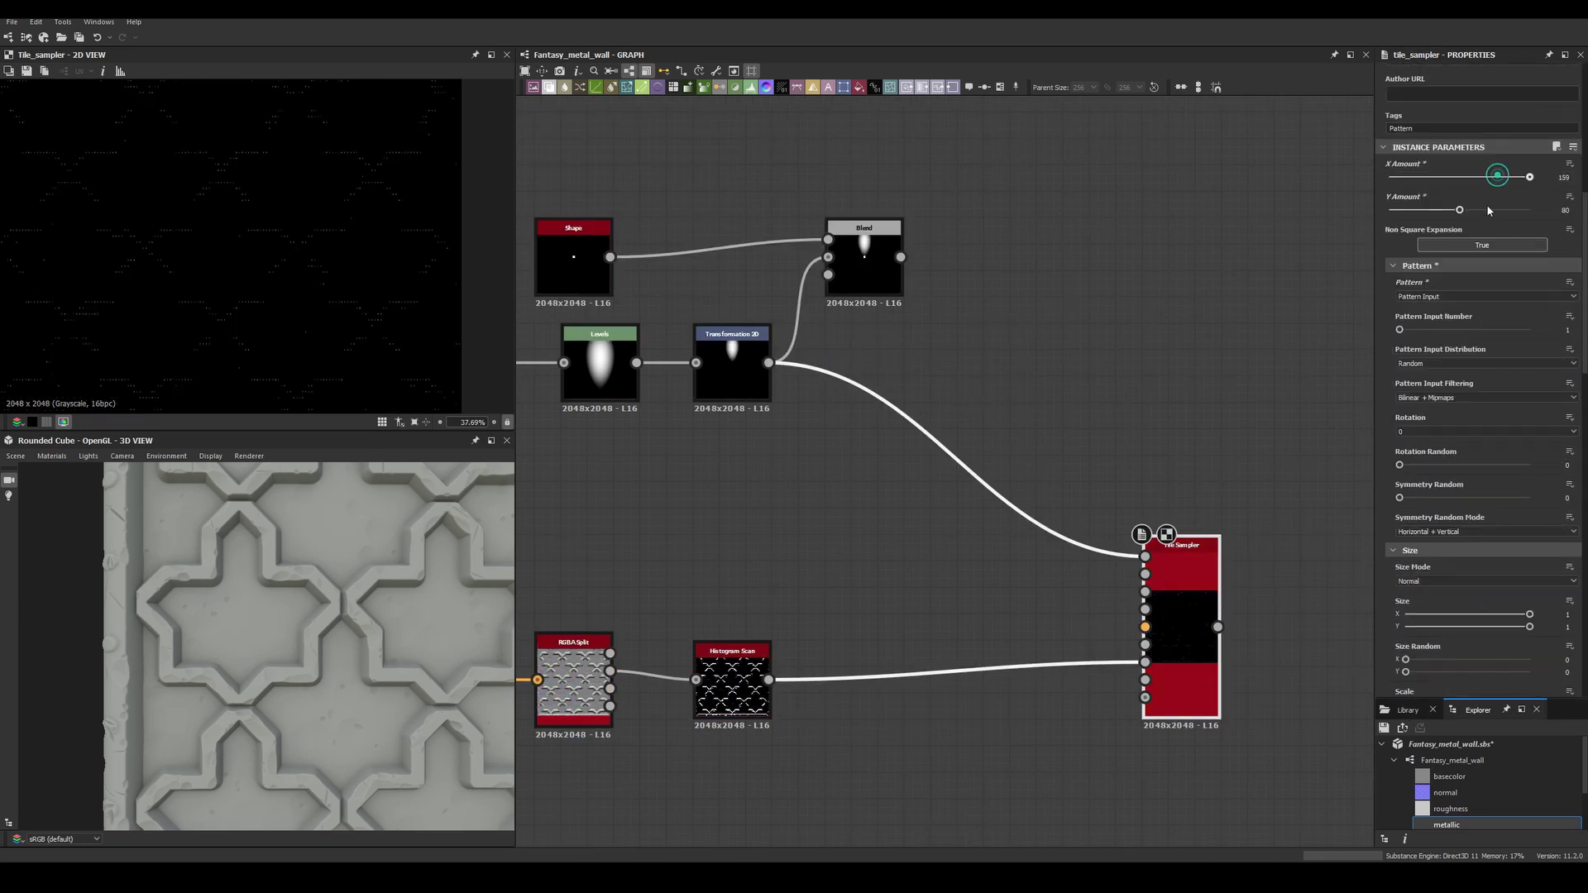
Slightly lower the drip Tile Sampler's mask threshold, then preview and centre the Histogram Scan edge mask.
{"action": "scroll", "coordinate": [1516, 440], "scroll_direction": "down", "scroll_amount": 3}
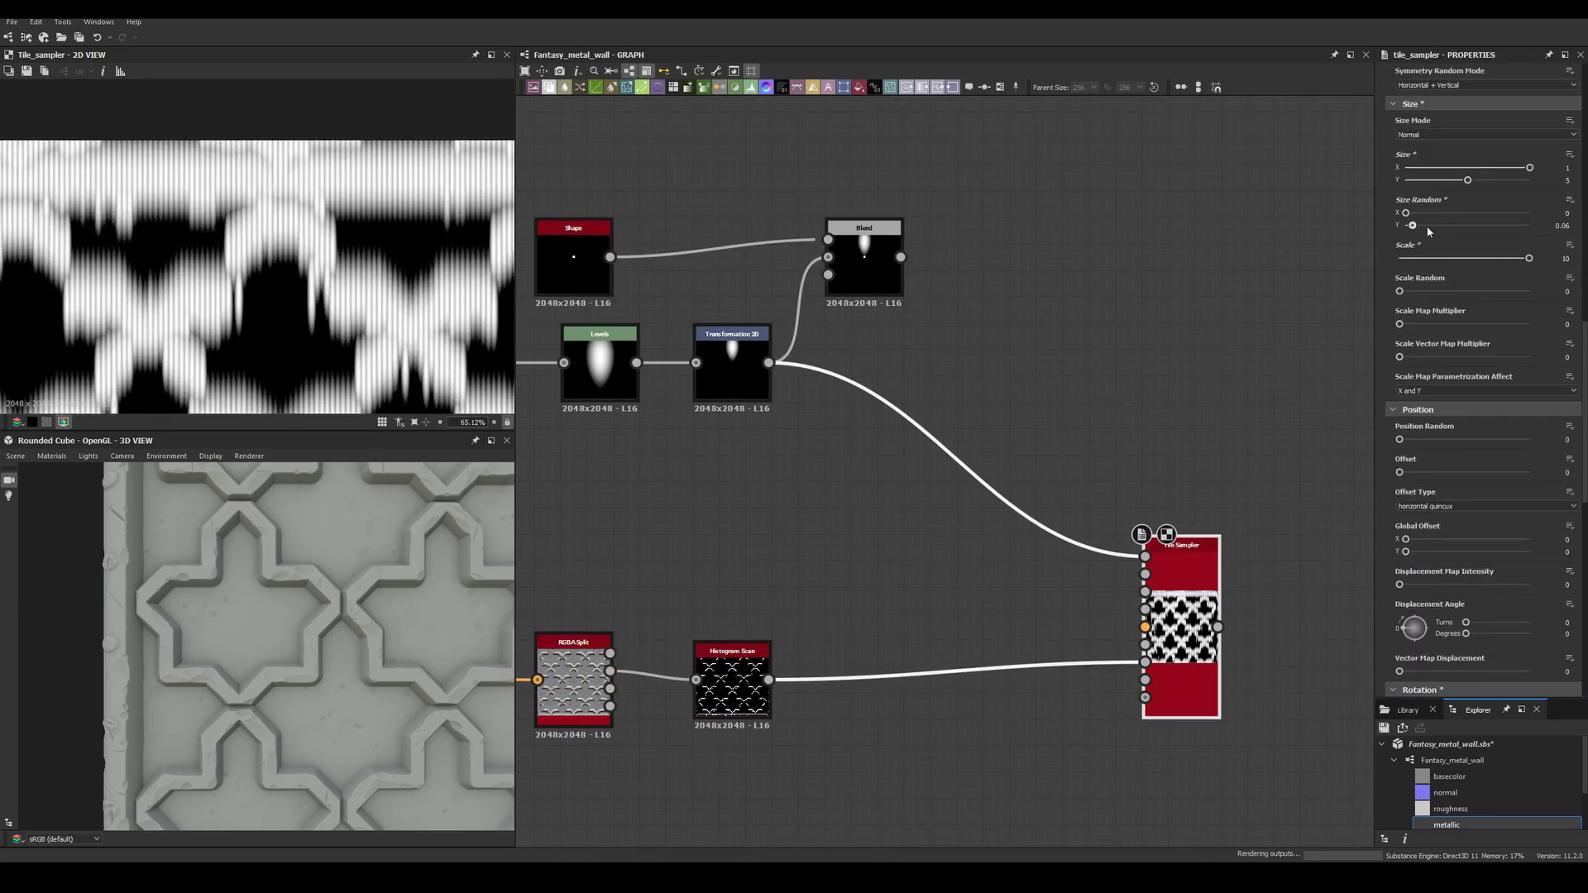
{"action": "left_click_drag", "start_coordinate": [1405, 213], "coordinate": [1476, 212]}
{"action": "scroll", "coordinate": [348, 332], "scroll_direction": "down", "scroll_amount": 1}
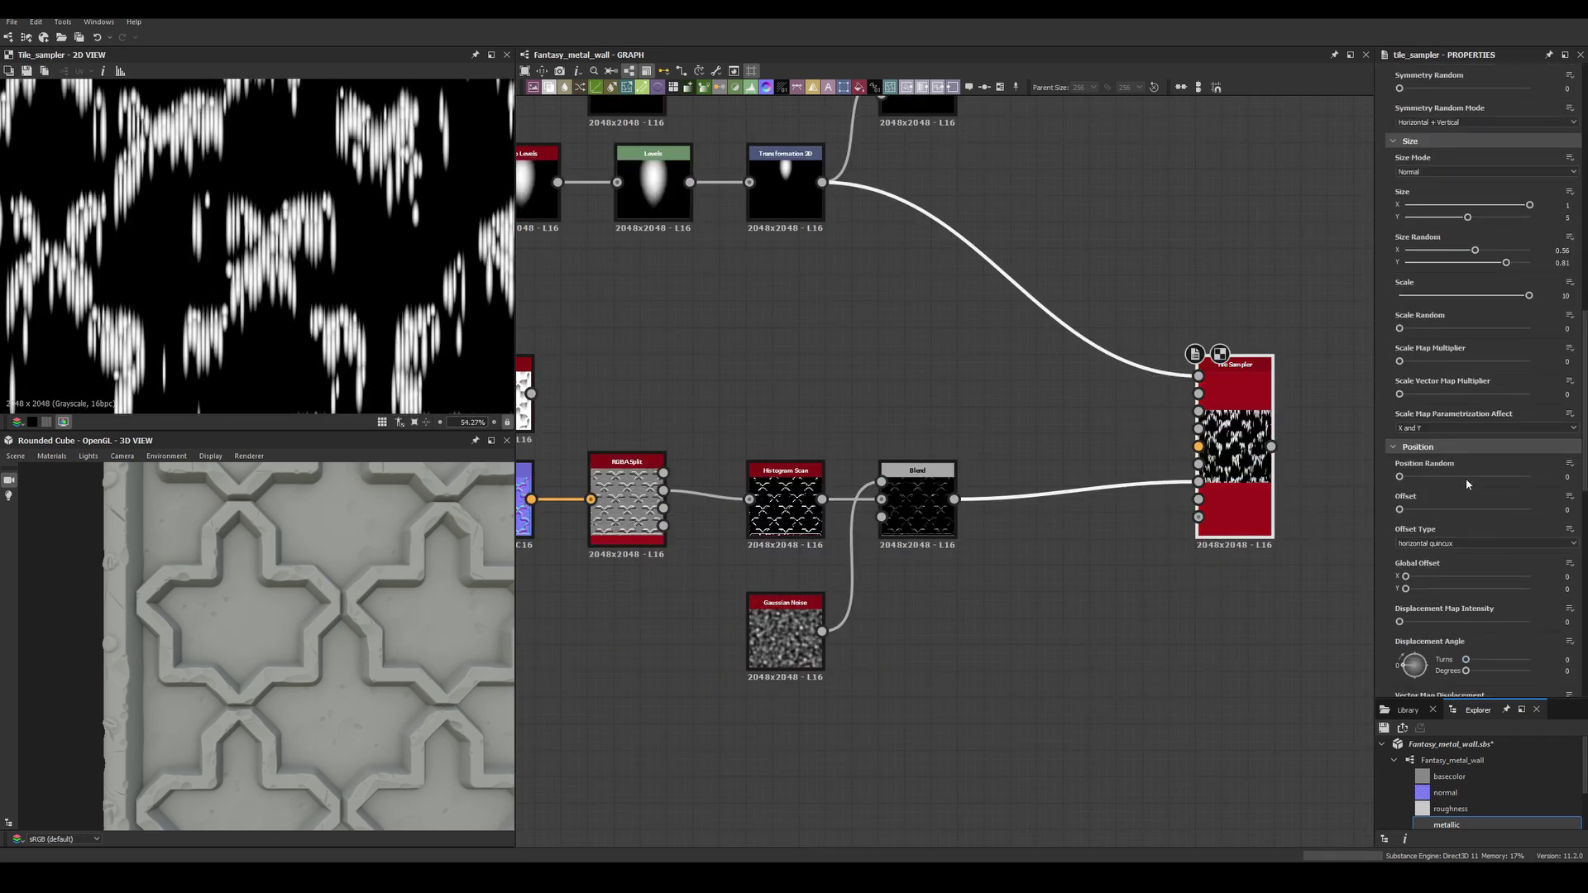
{"action": "left_click_drag", "start_coordinate": [1458, 552], "coordinate": [1456, 554]}
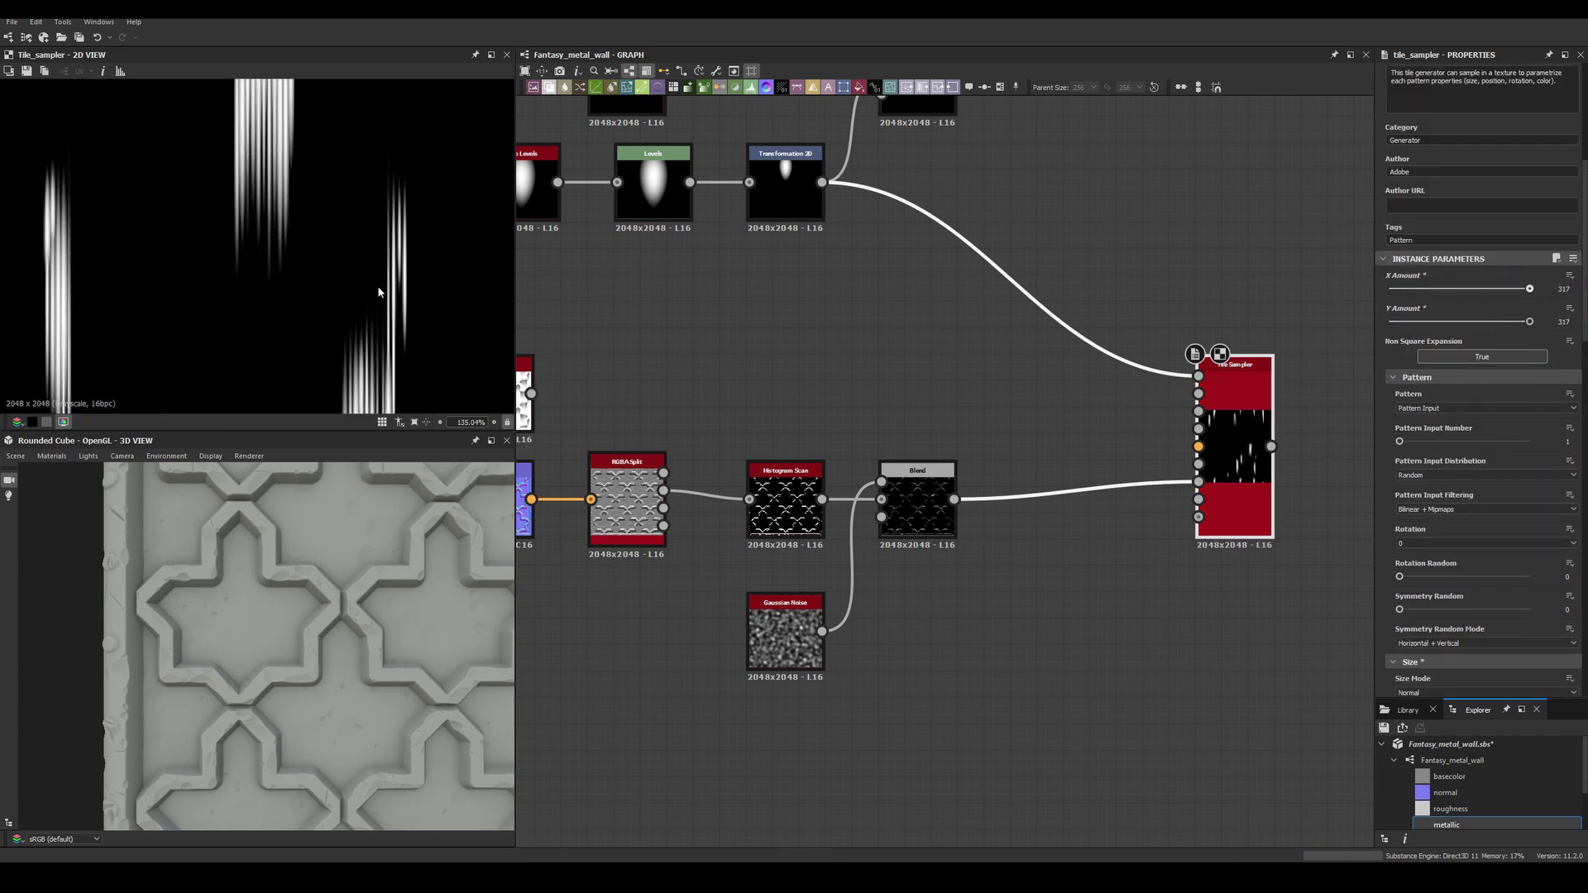
{"action": "scroll", "coordinate": [1488, 373], "scroll_direction": "down", "scroll_amount": 5}
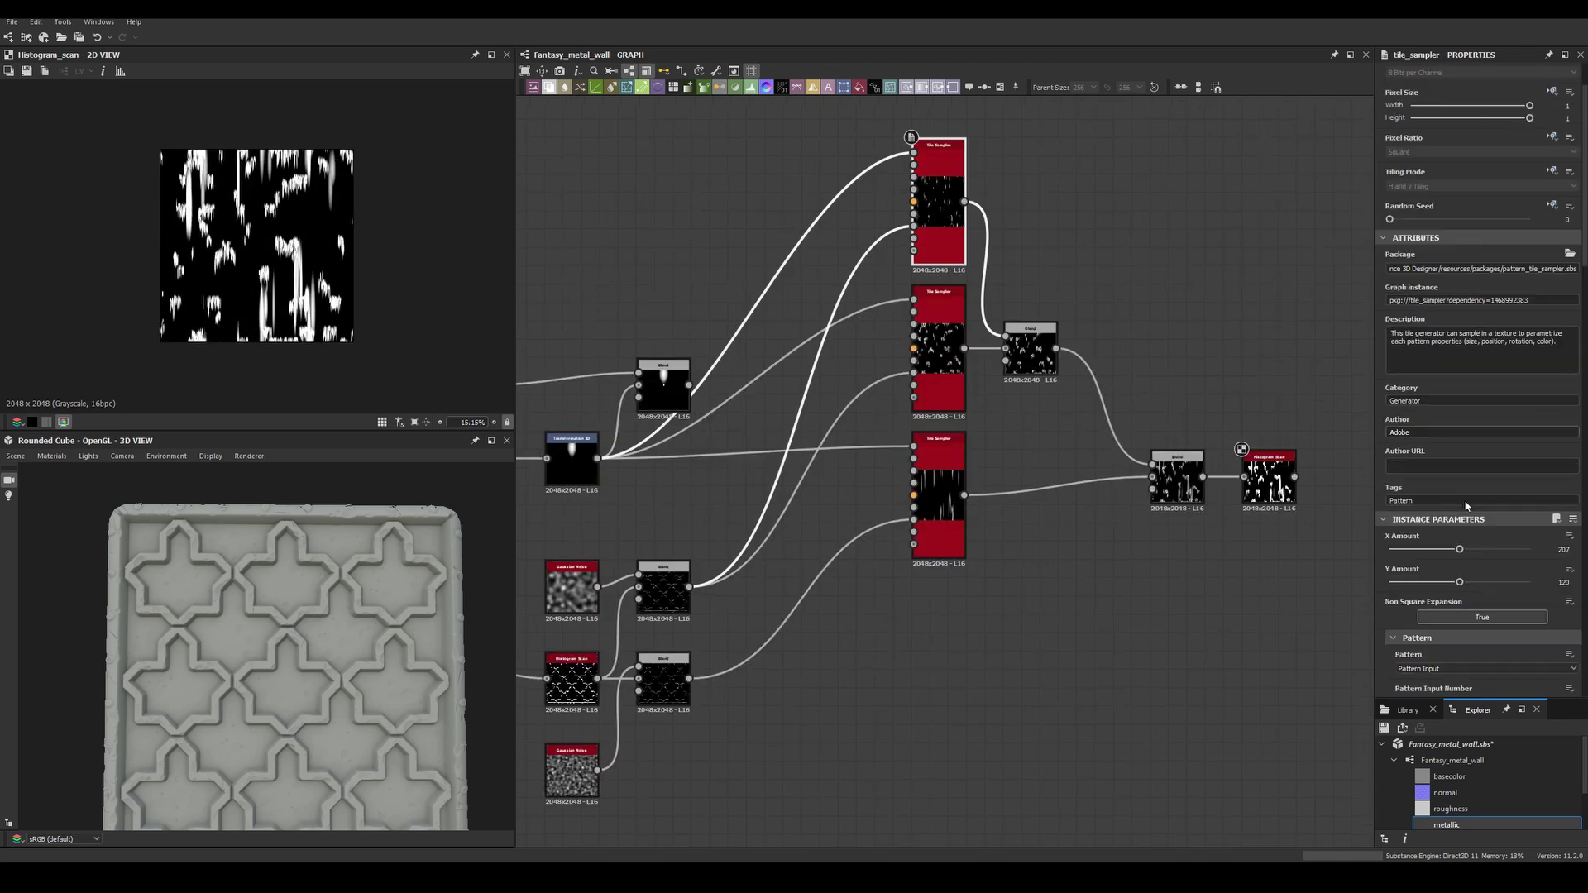
{"action": "double_click", "coordinate": [1279, 487]}
{"action": "key", "text": "f"}
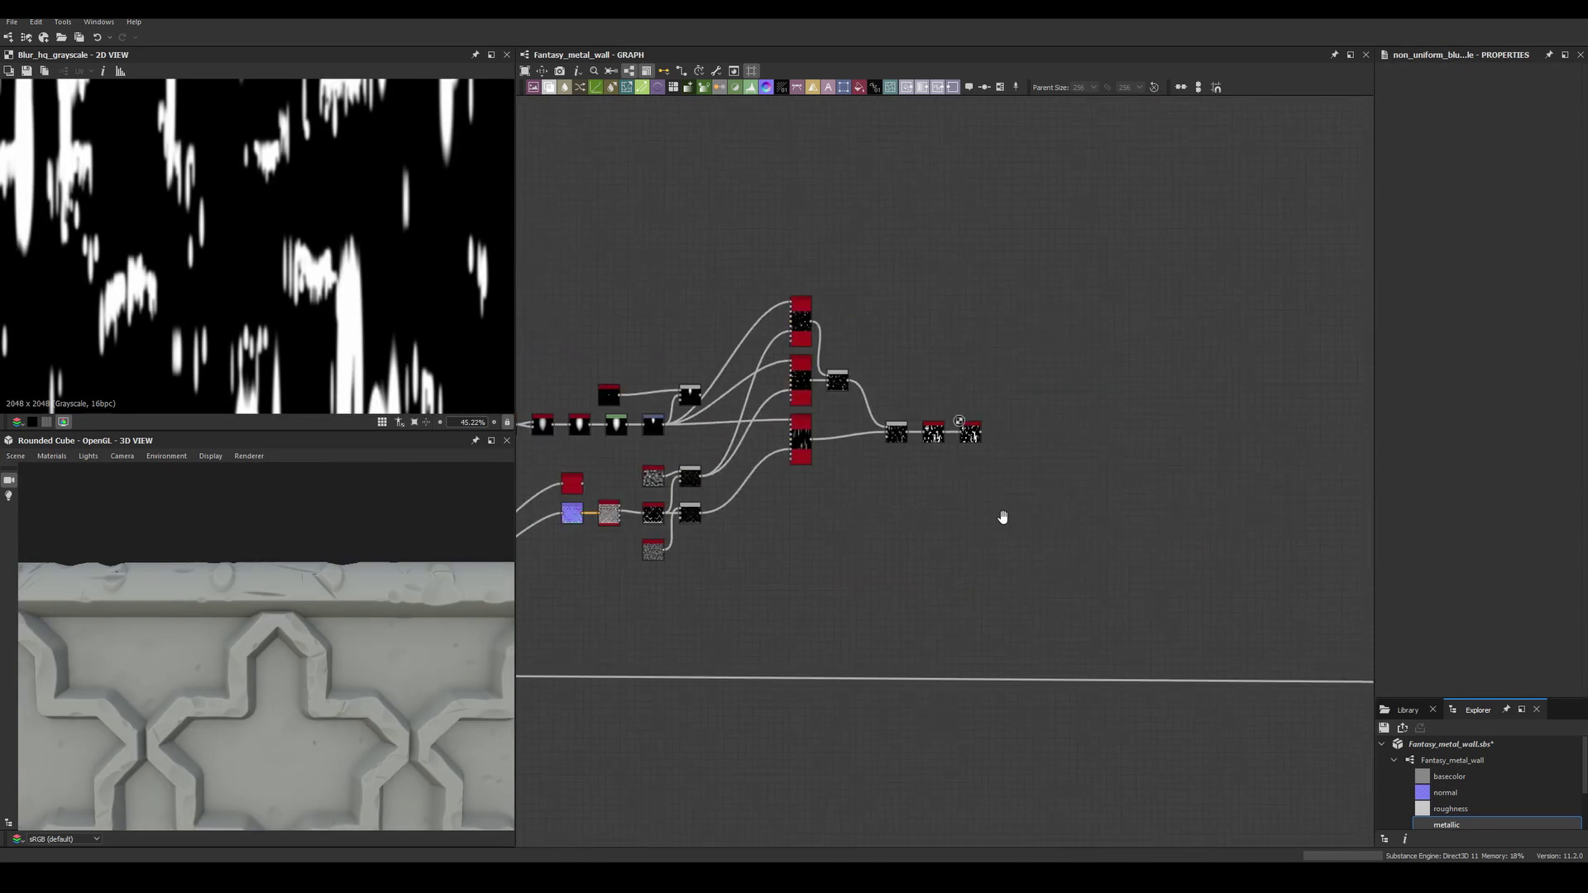
Connect the mask into the Gradient Map and set its colour to copper brown.
{"action": "left_click_drag", "start_coordinate": [651, 505], "coordinate": [1059, 451]}
{"action": "left_click", "coordinate": [1545, 454]}
{"action": "left_click", "coordinate": [602, 237]}
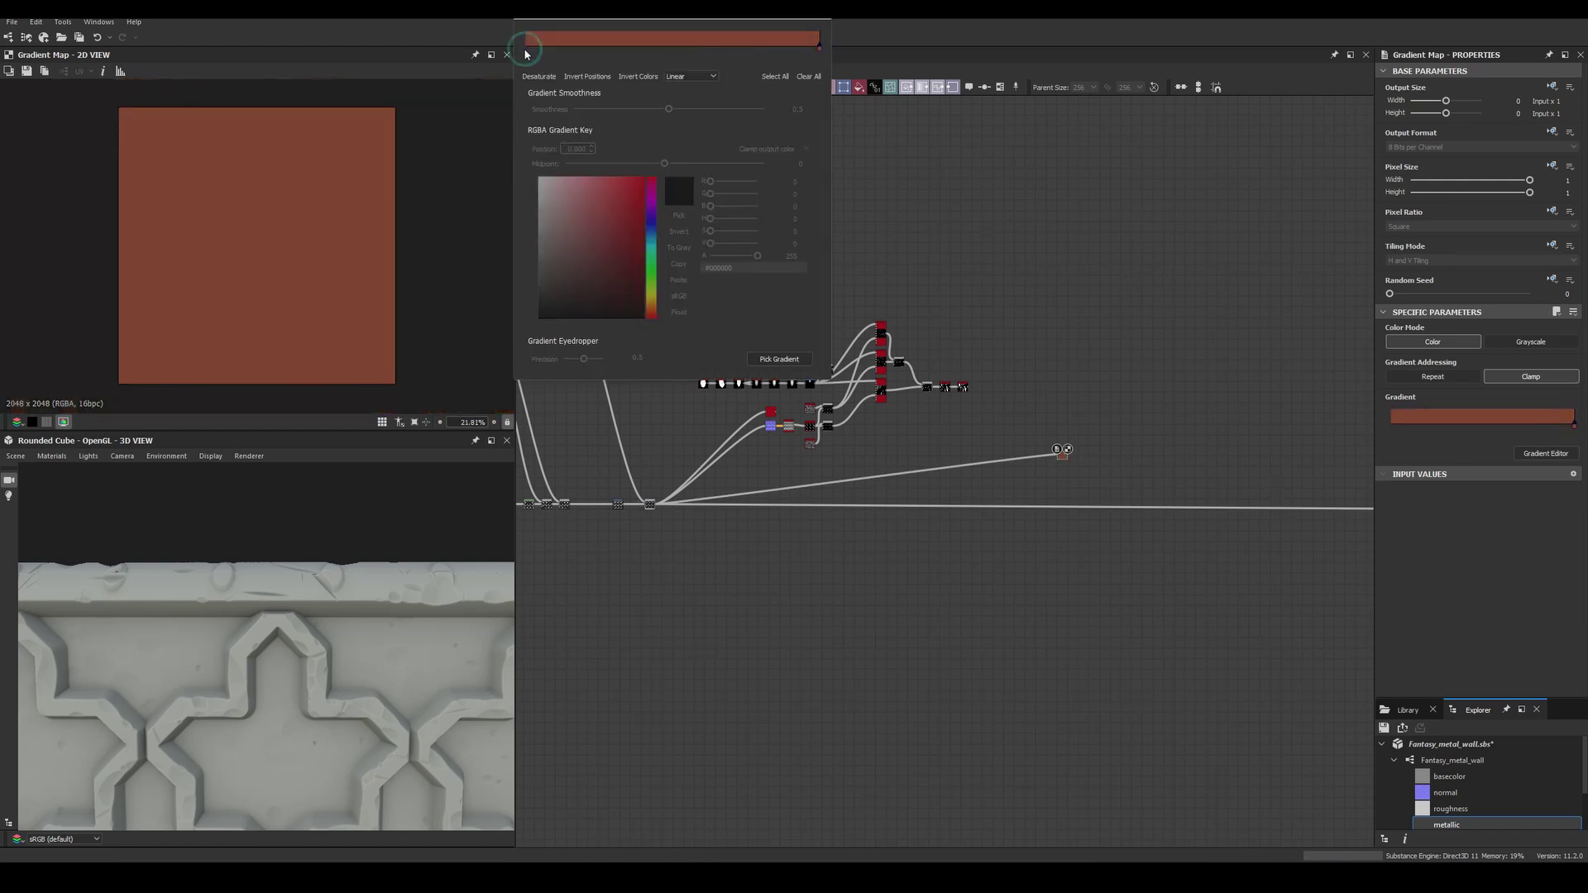
{"action": "scroll", "coordinate": [1067, 455], "scroll_direction": "up", "scroll_amount": 3}
Plug the drip mask into the Blend, edit the gradient's end colour, and inspect the 3D tile.
{"action": "left_click_drag", "start_coordinate": [870, 318], "coordinate": [987, 452]}
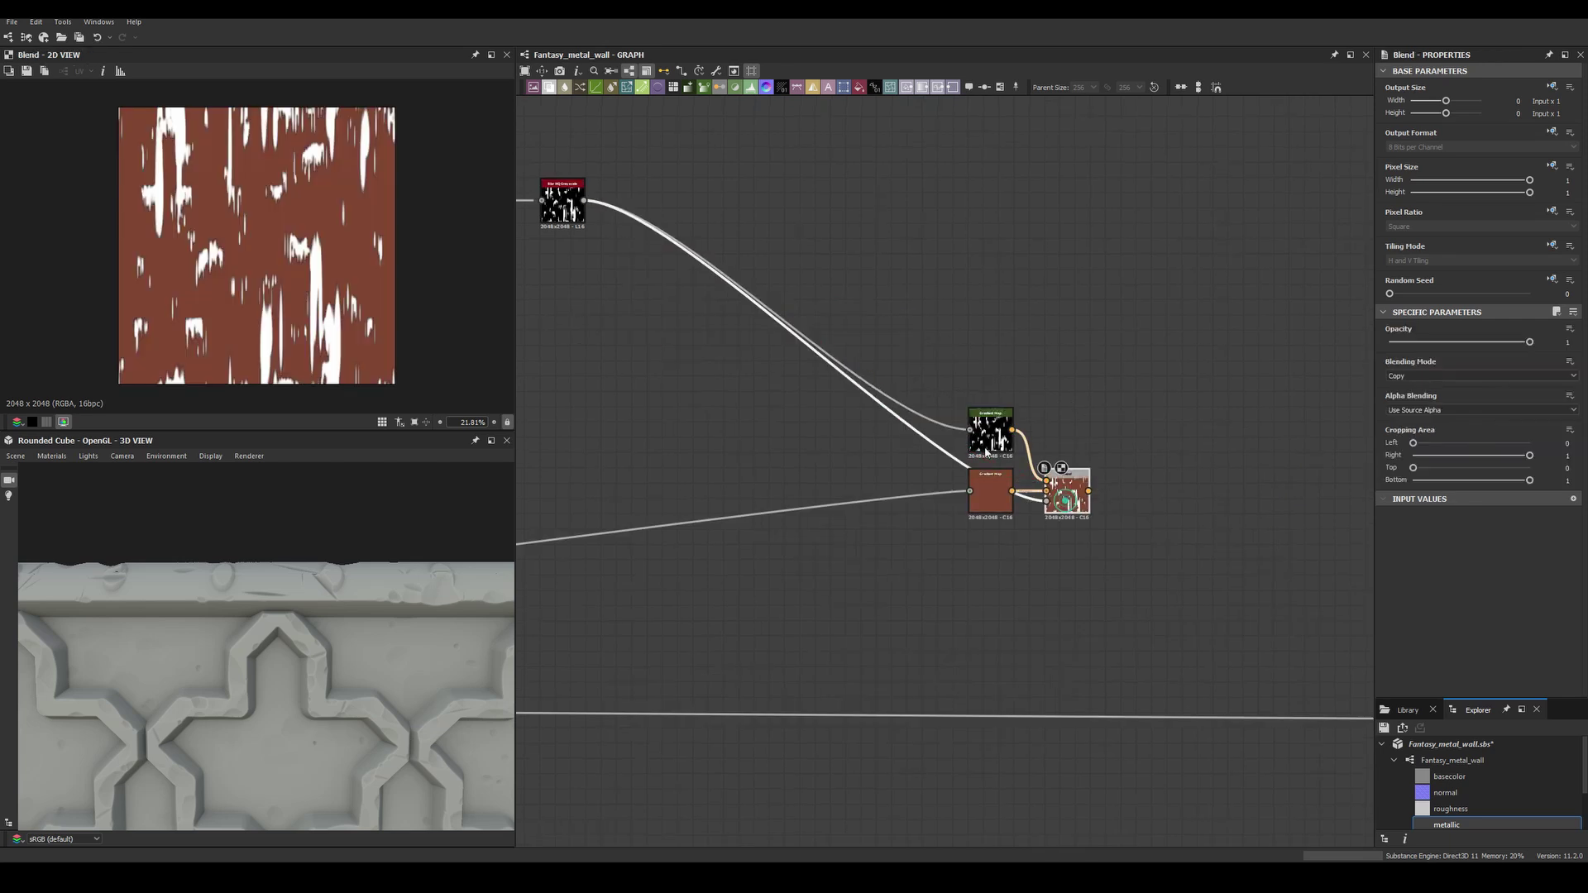
{"action": "left_click", "coordinate": [1574, 424]}
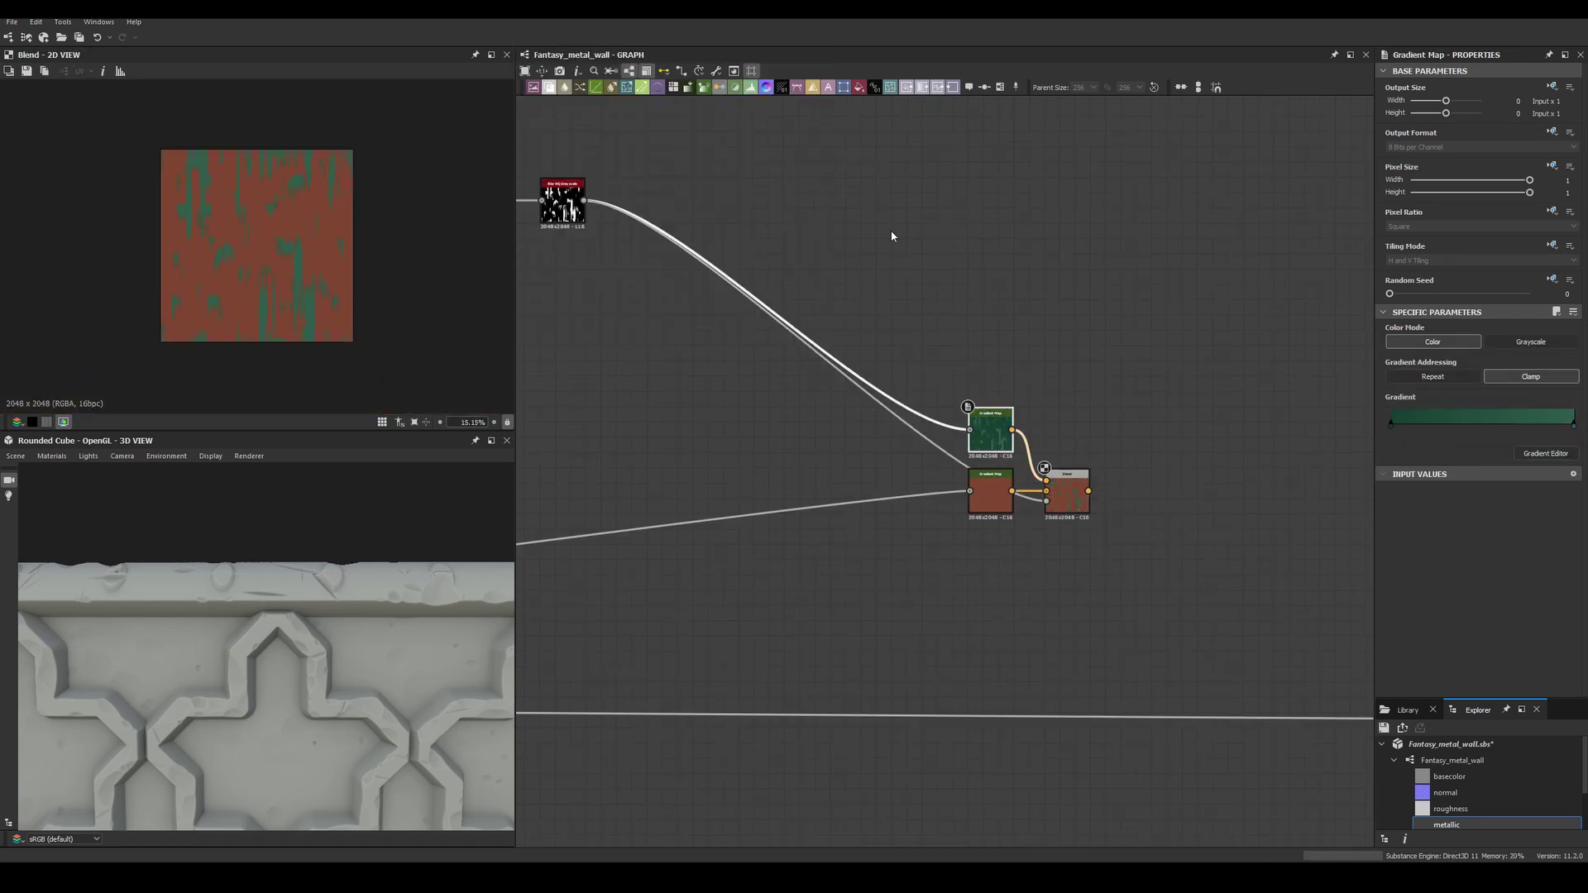
{"action": "left_click_drag", "start_coordinate": [454, 575], "coordinate": [367, 560]}
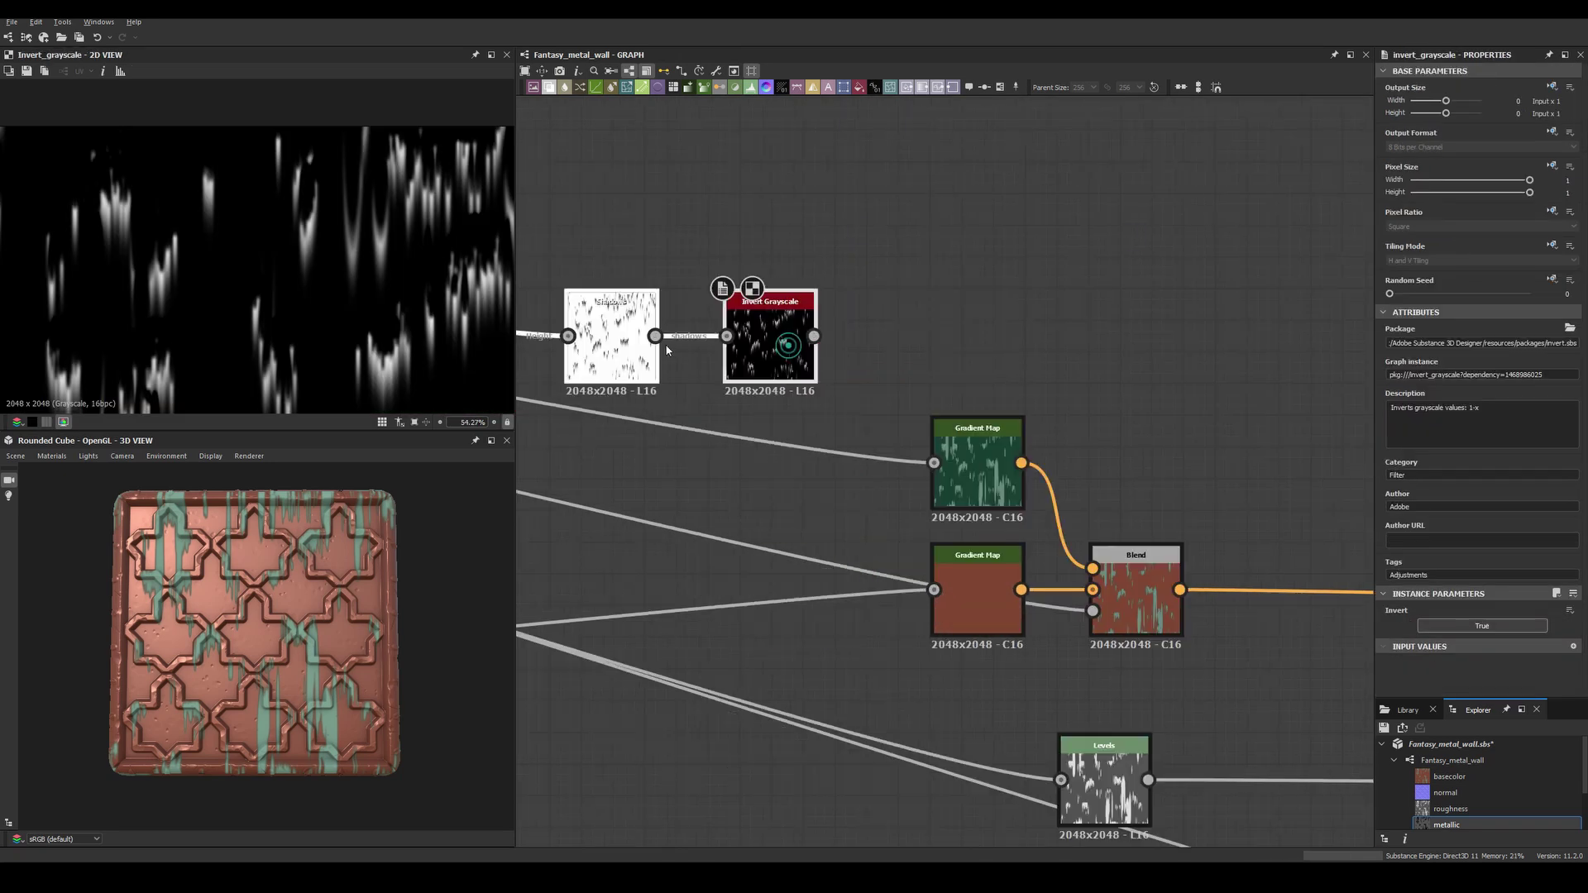
{"action": "scroll", "coordinate": [817, 436], "scroll_direction": "up", "scroll_amount": 4}
Lower the drip Blend's opacity and add a Blur HQ Grayscale node.
{"action": "scroll", "coordinate": [844, 447], "scroll_direction": "up", "scroll_amount": 3}
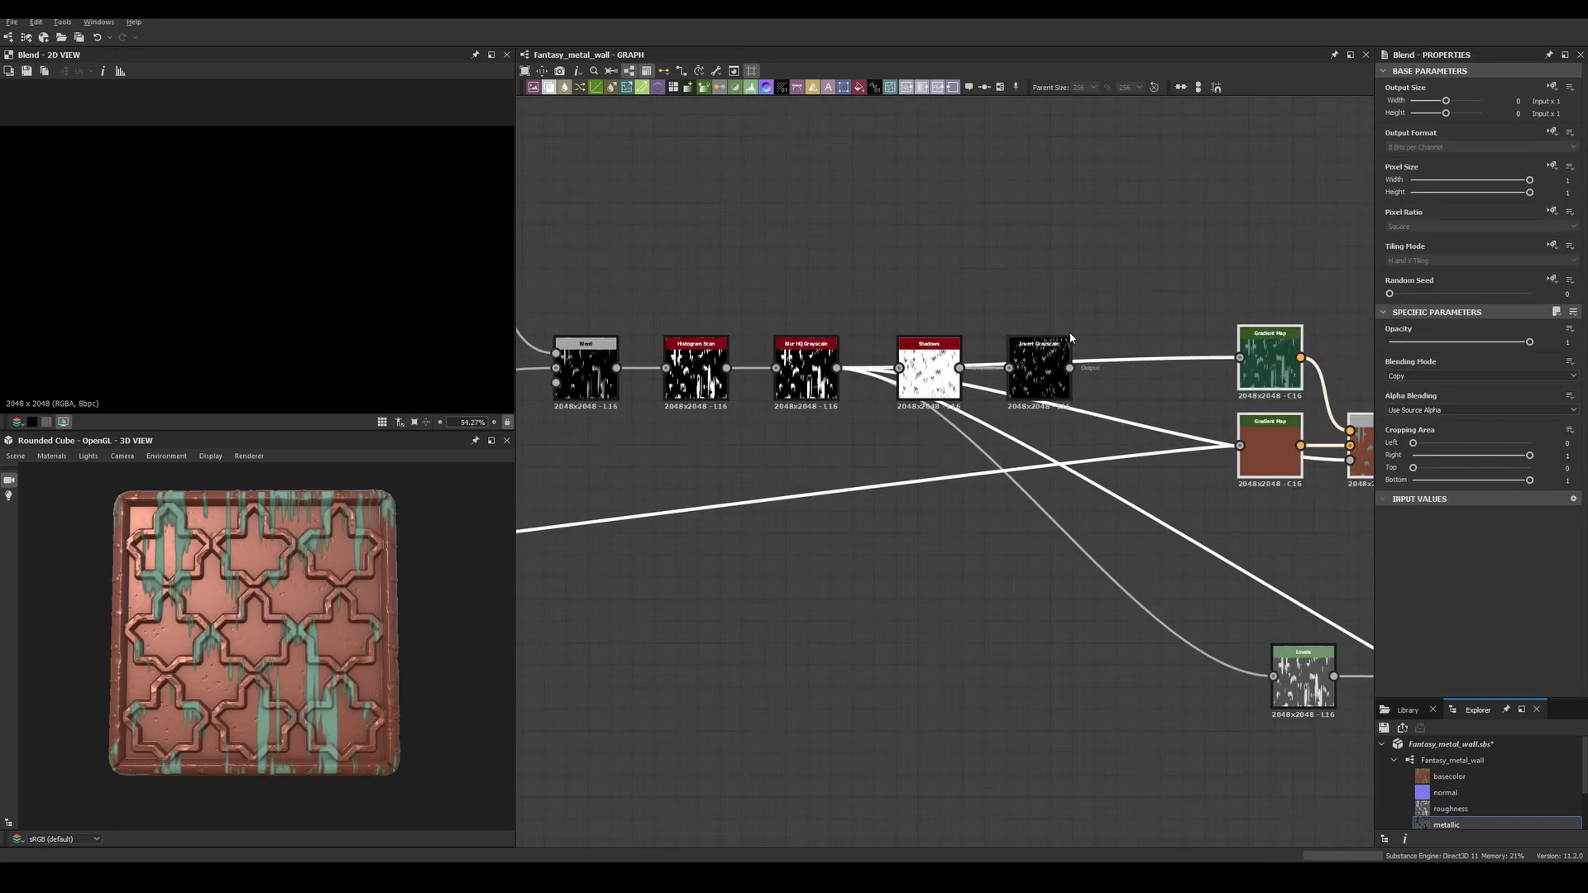
{"action": "scroll", "coordinate": [896, 468], "scroll_direction": "up", "scroll_amount": 2}
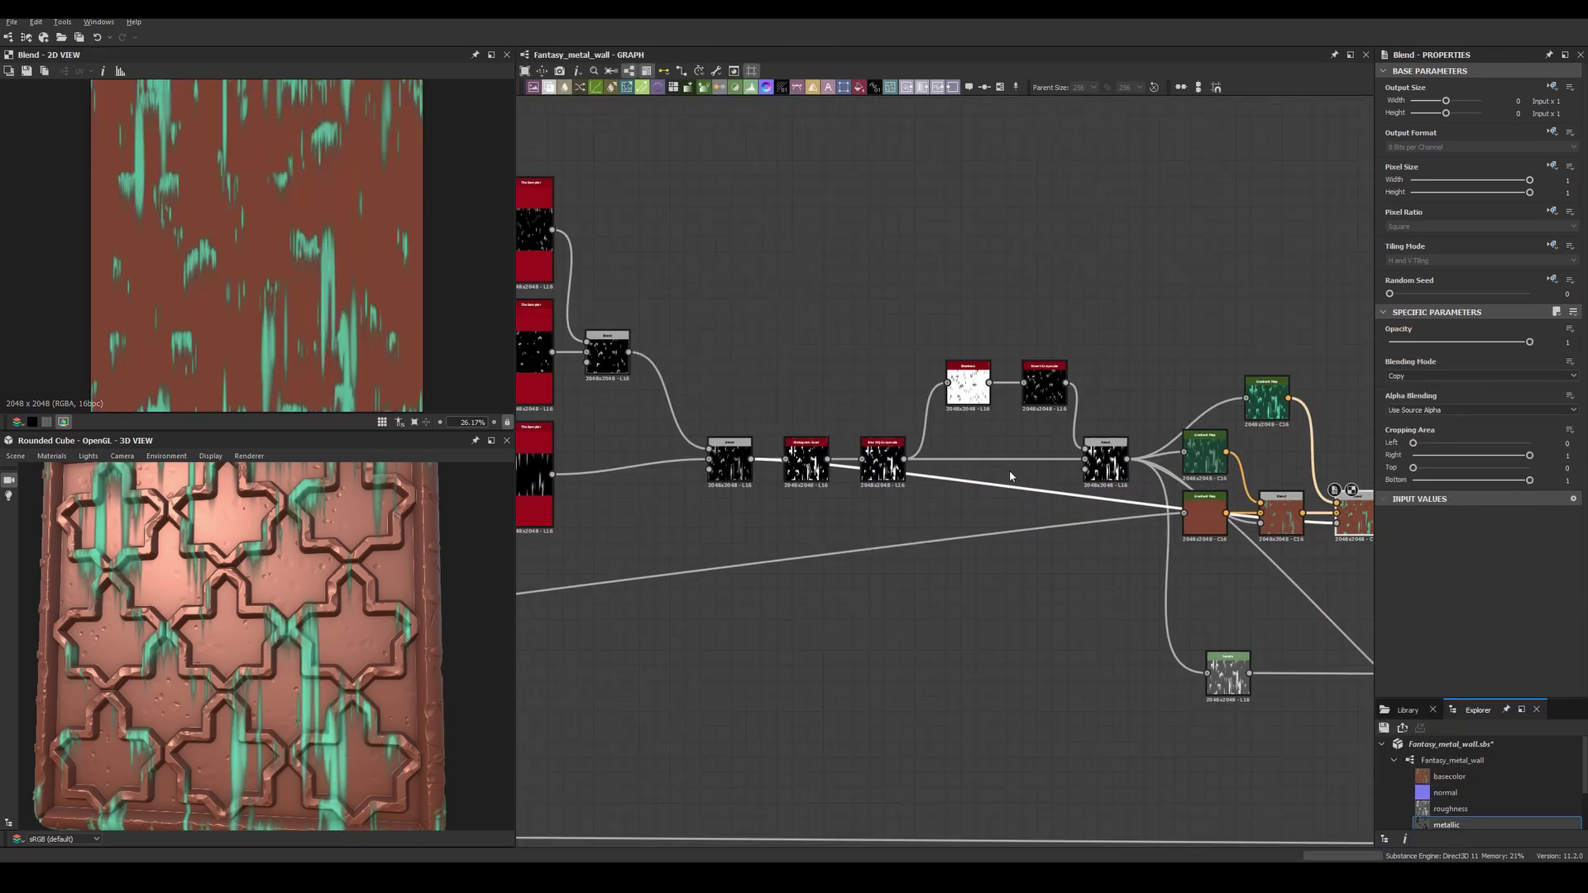
{"action": "left_click", "coordinate": [940, 513]}
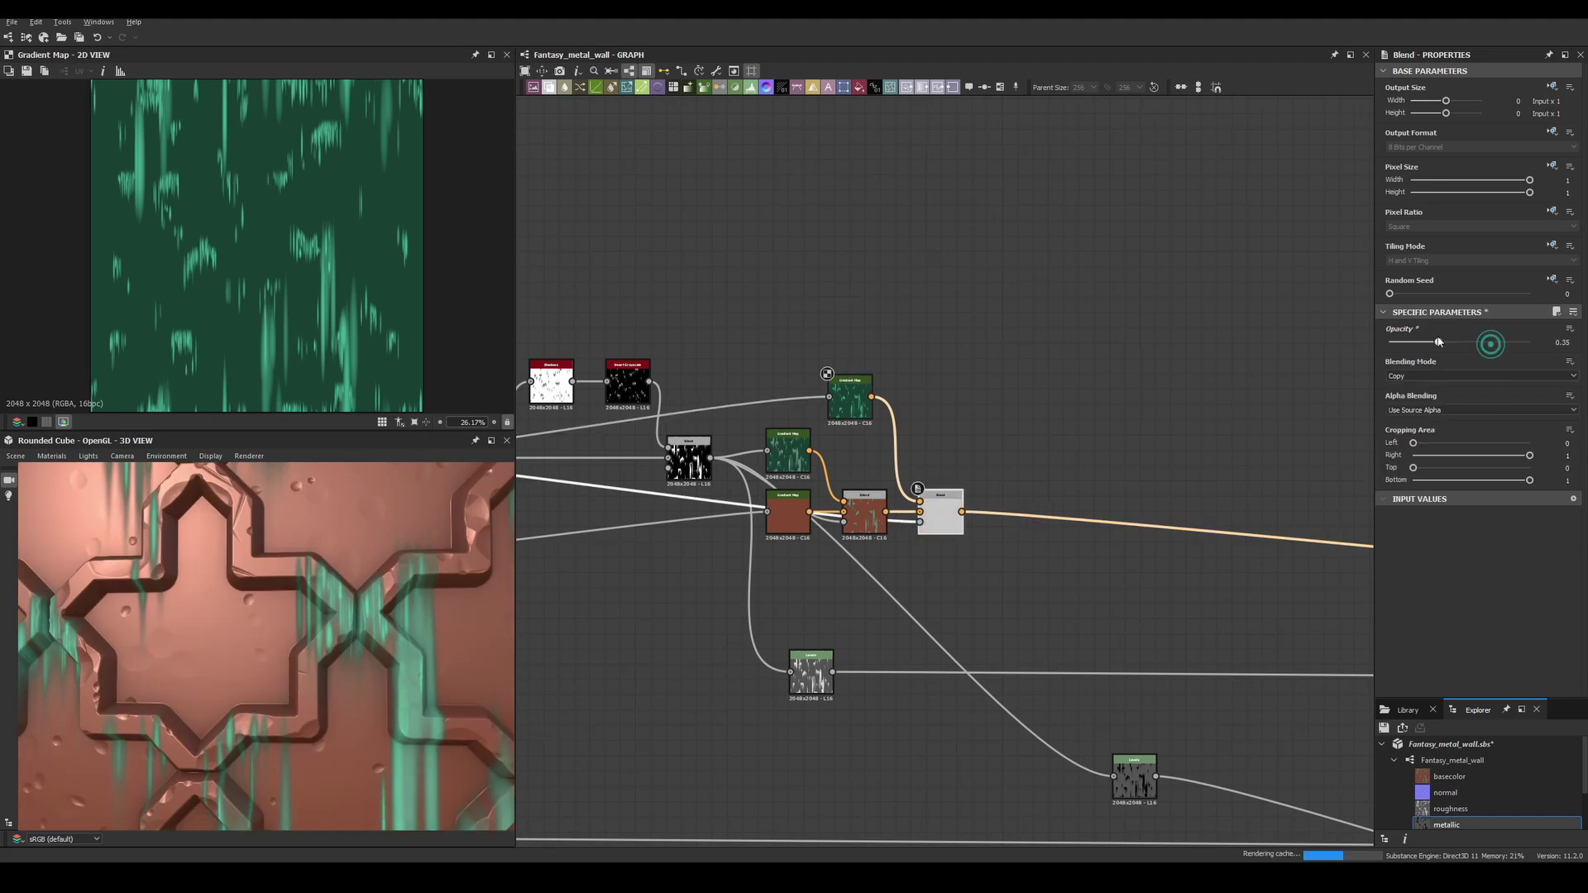
{"action": "left_click_drag", "start_coordinate": [1529, 342], "coordinate": [1487, 342]}
{"action": "scroll", "coordinate": [1030, 331], "scroll_direction": "up", "scroll_amount": 2}
{"action": "key", "text": "space"}
{"action": "left_click", "coordinate": [1079, 465]}
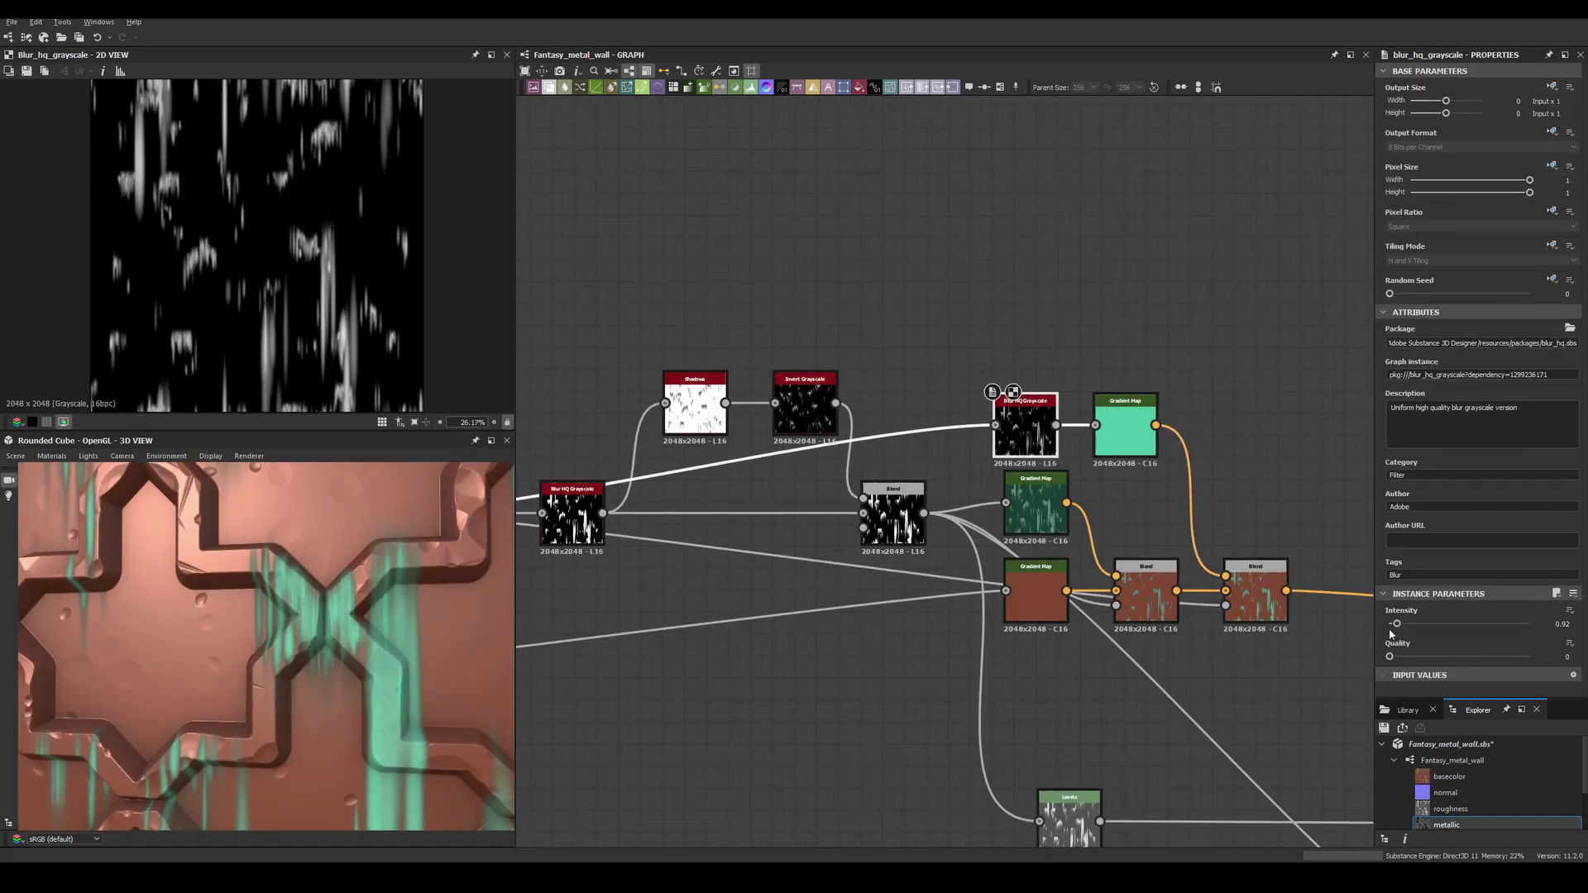
Preview the lighter-green Gradient Map's drips in 3D and add a Histogram Scan node.
{"action": "left_click", "coordinate": [1124, 425]}
{"action": "left_click_drag", "start_coordinate": [265, 628], "coordinate": [438, 545]}
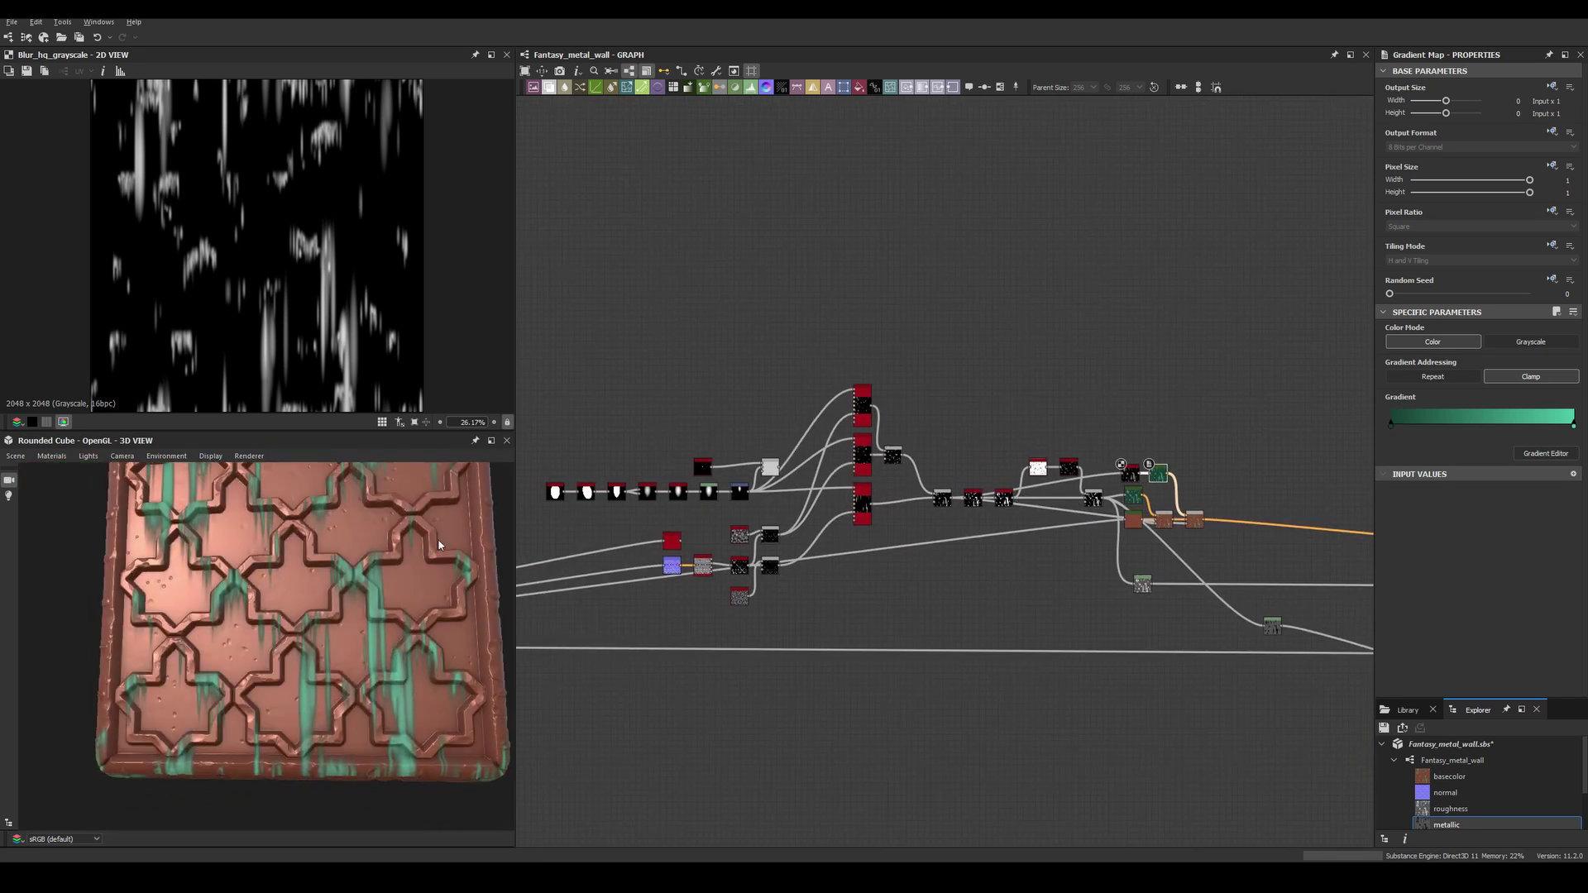
{"action": "scroll", "coordinate": [683, 560], "scroll_direction": "up", "scroll_amount": 5}
{"action": "key", "text": "space"}
{"action": "left_click", "coordinate": [877, 488]}
{"action": "scroll", "coordinate": [986, 565], "scroll_direction": "down", "scroll_amount": 3}
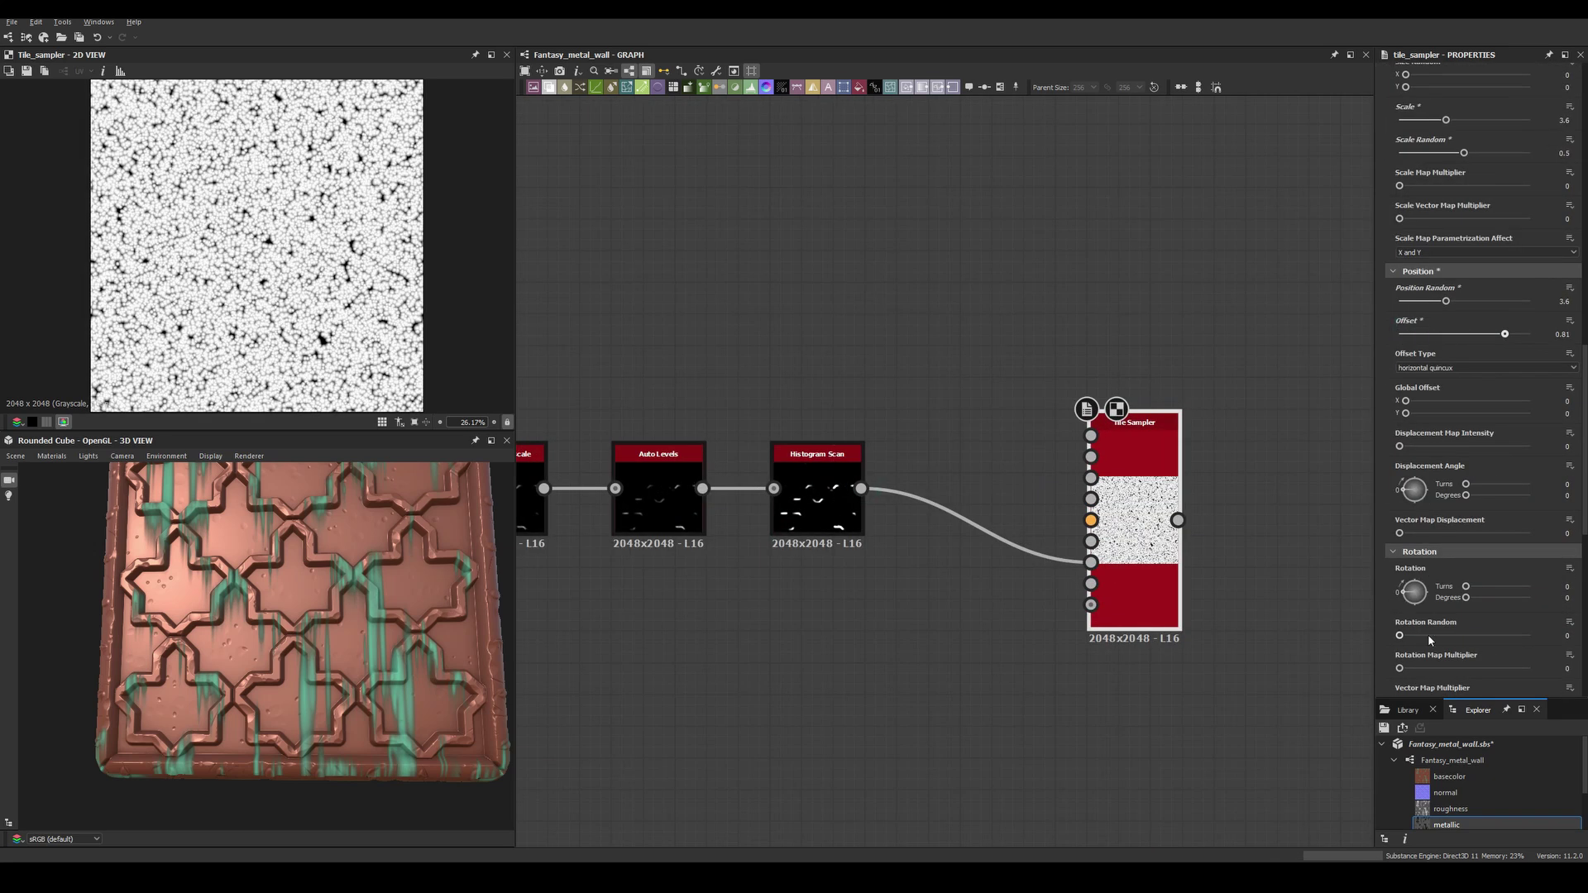
Select the Blur HQ Grayscale node on the Tile Sampler spots to adjust it.
{"action": "scroll", "coordinate": [1428, 579], "scroll_direction": "up", "scroll_amount": 5}
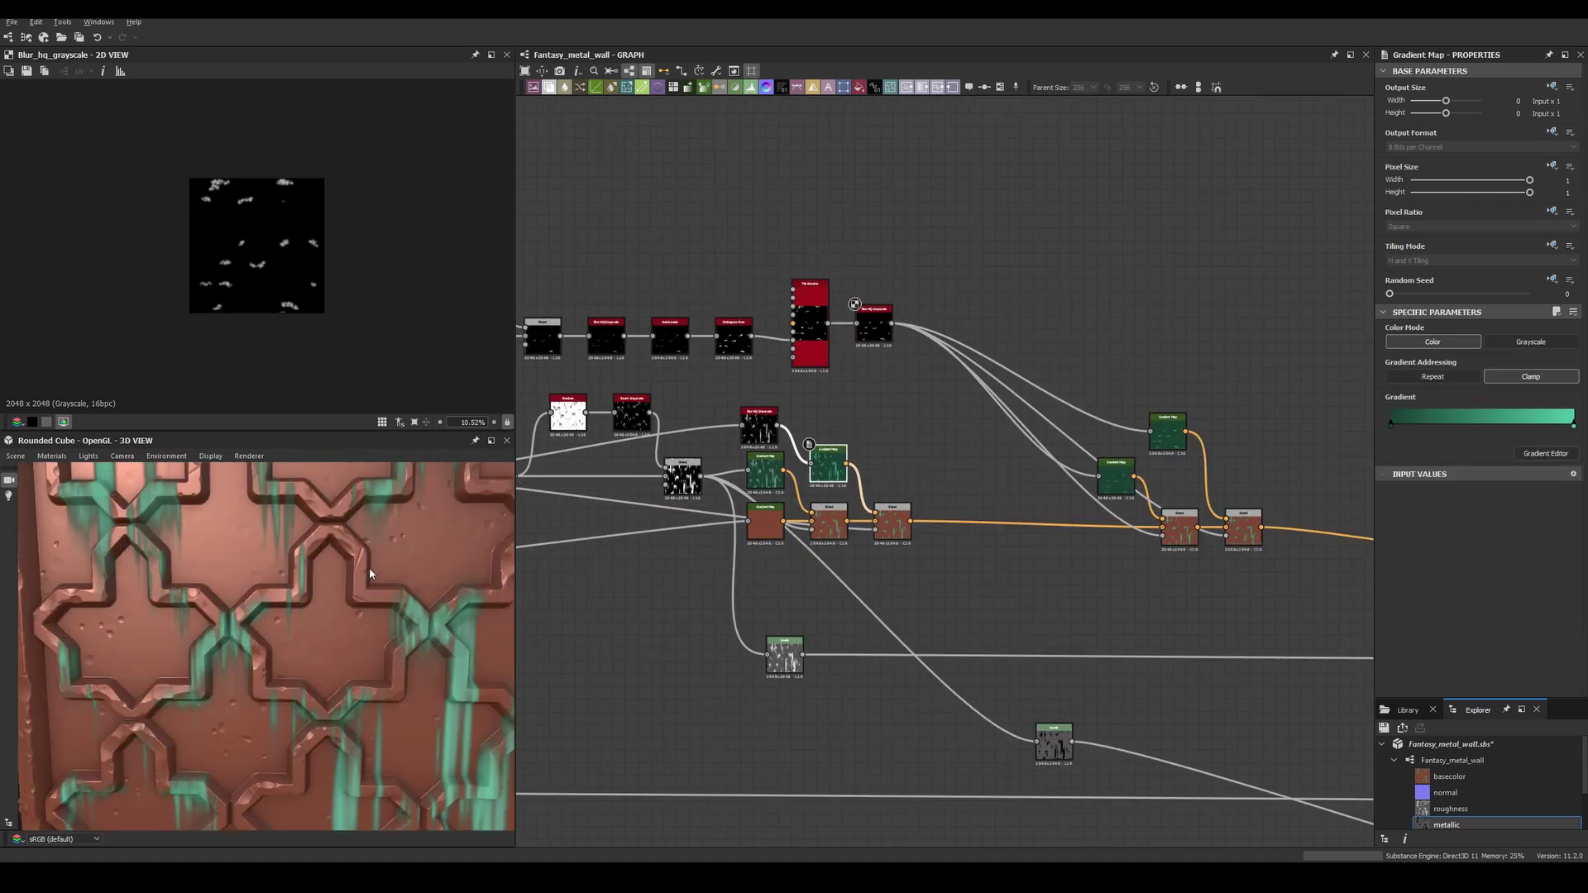
{"action": "scroll", "coordinate": [849, 291], "scroll_direction": "up", "scroll_amount": 4}
{"action": "left_click", "coordinate": [925, 403]}
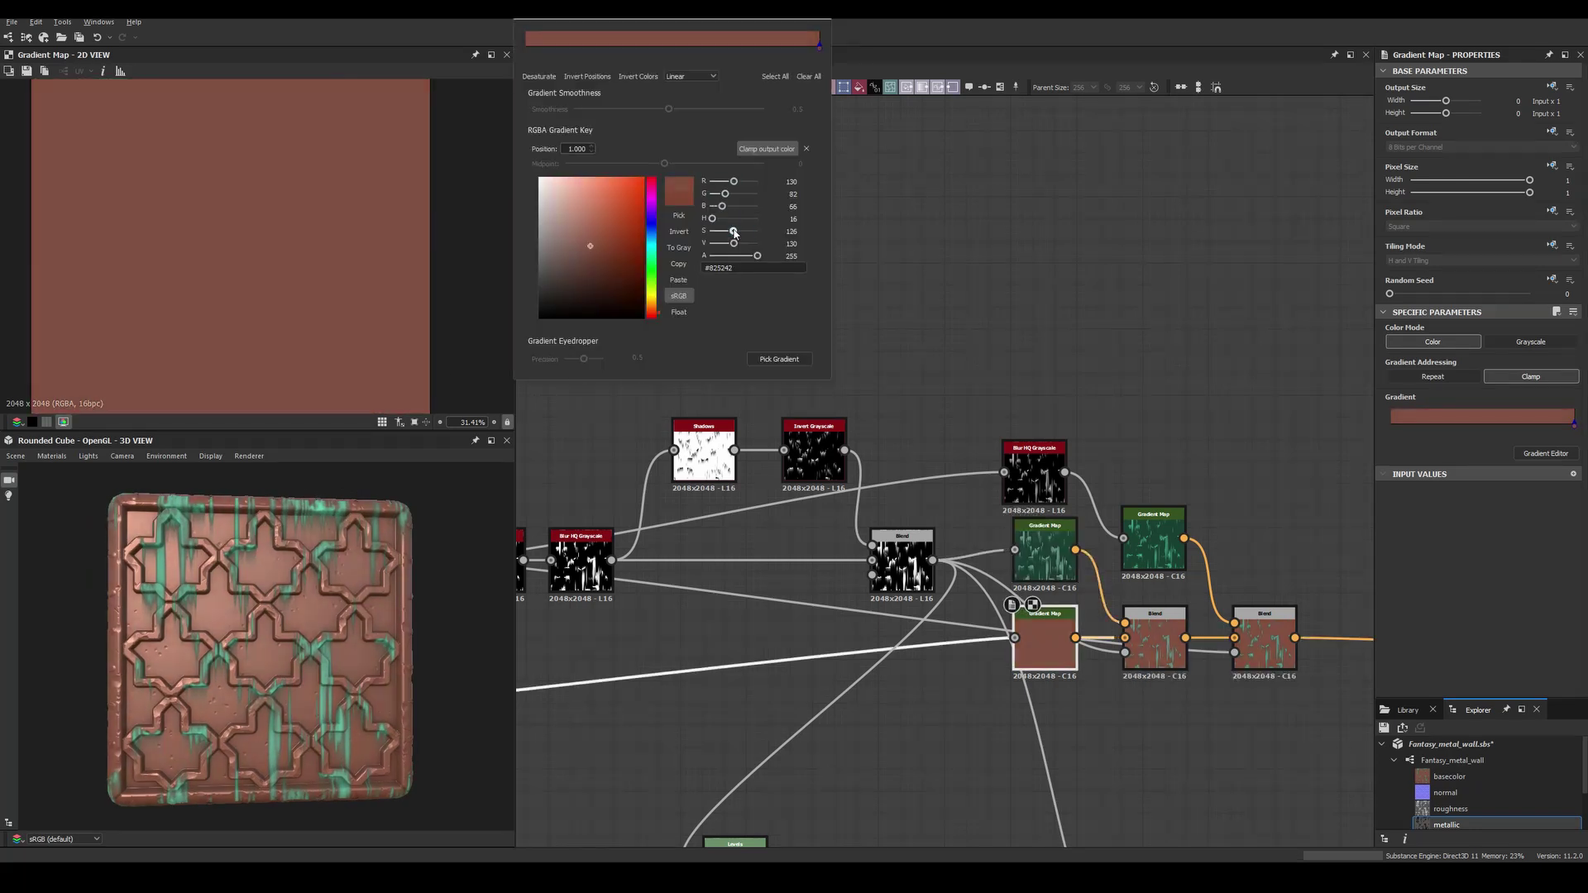
Lower the copper key's V value in the Gradient Editor colour picker.
{"action": "left_click_drag", "start_coordinate": [738, 243], "coordinate": [730, 245]}
{"action": "scroll", "coordinate": [745, 463], "scroll_direction": "down", "scroll_amount": 10}
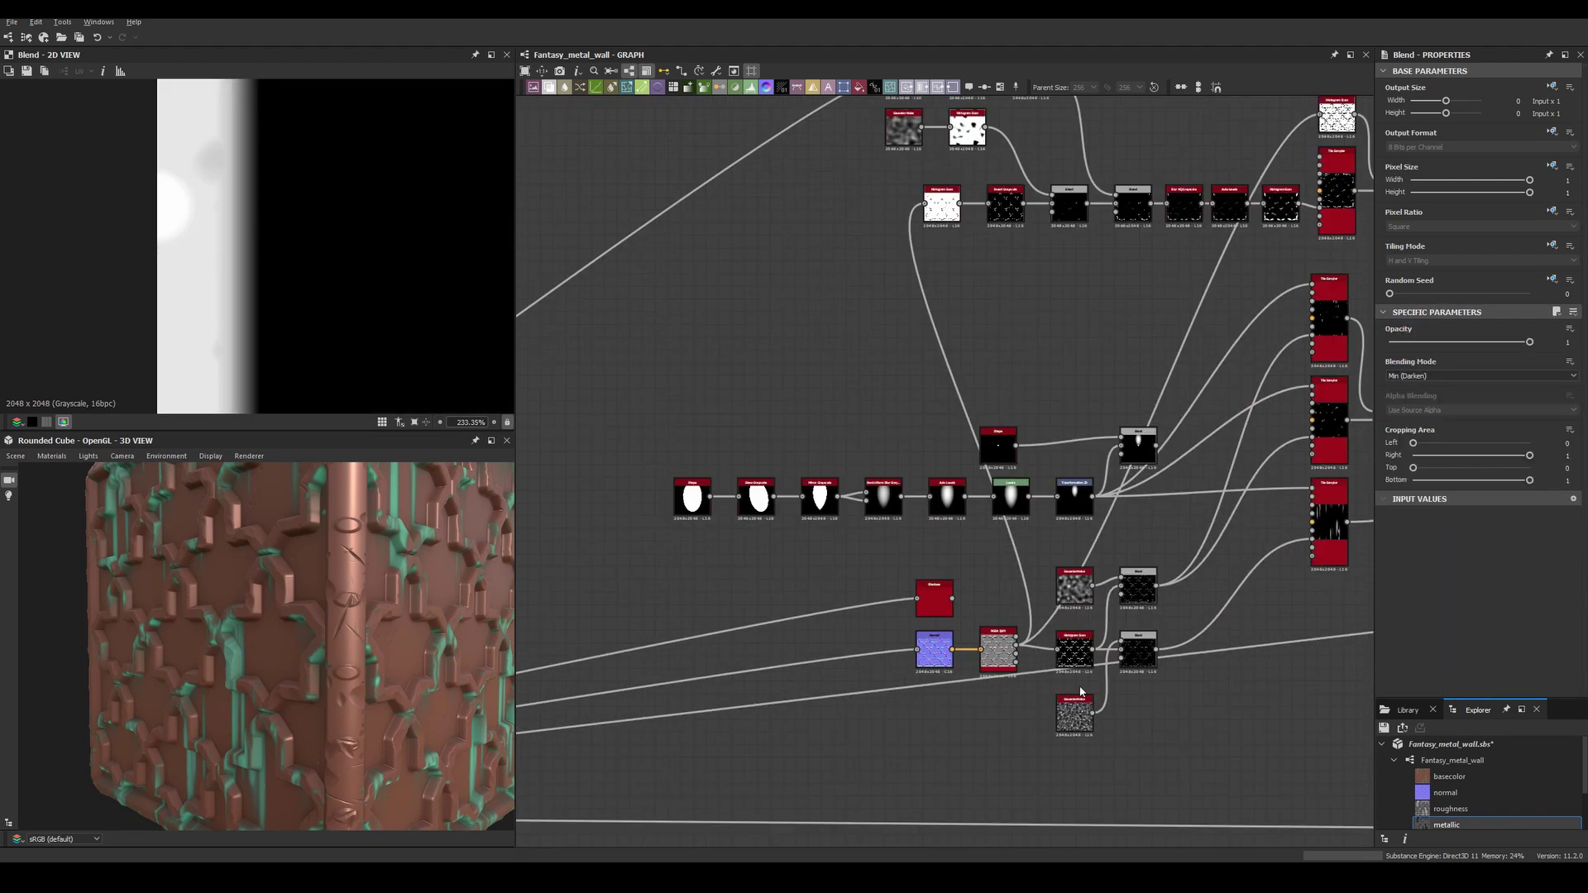
Wire the spot masks into the height Blend, then preview the height blend and slope-blurred noise results.
{"action": "left_click_drag", "start_coordinate": [899, 674], "coordinate": [990, 513]}
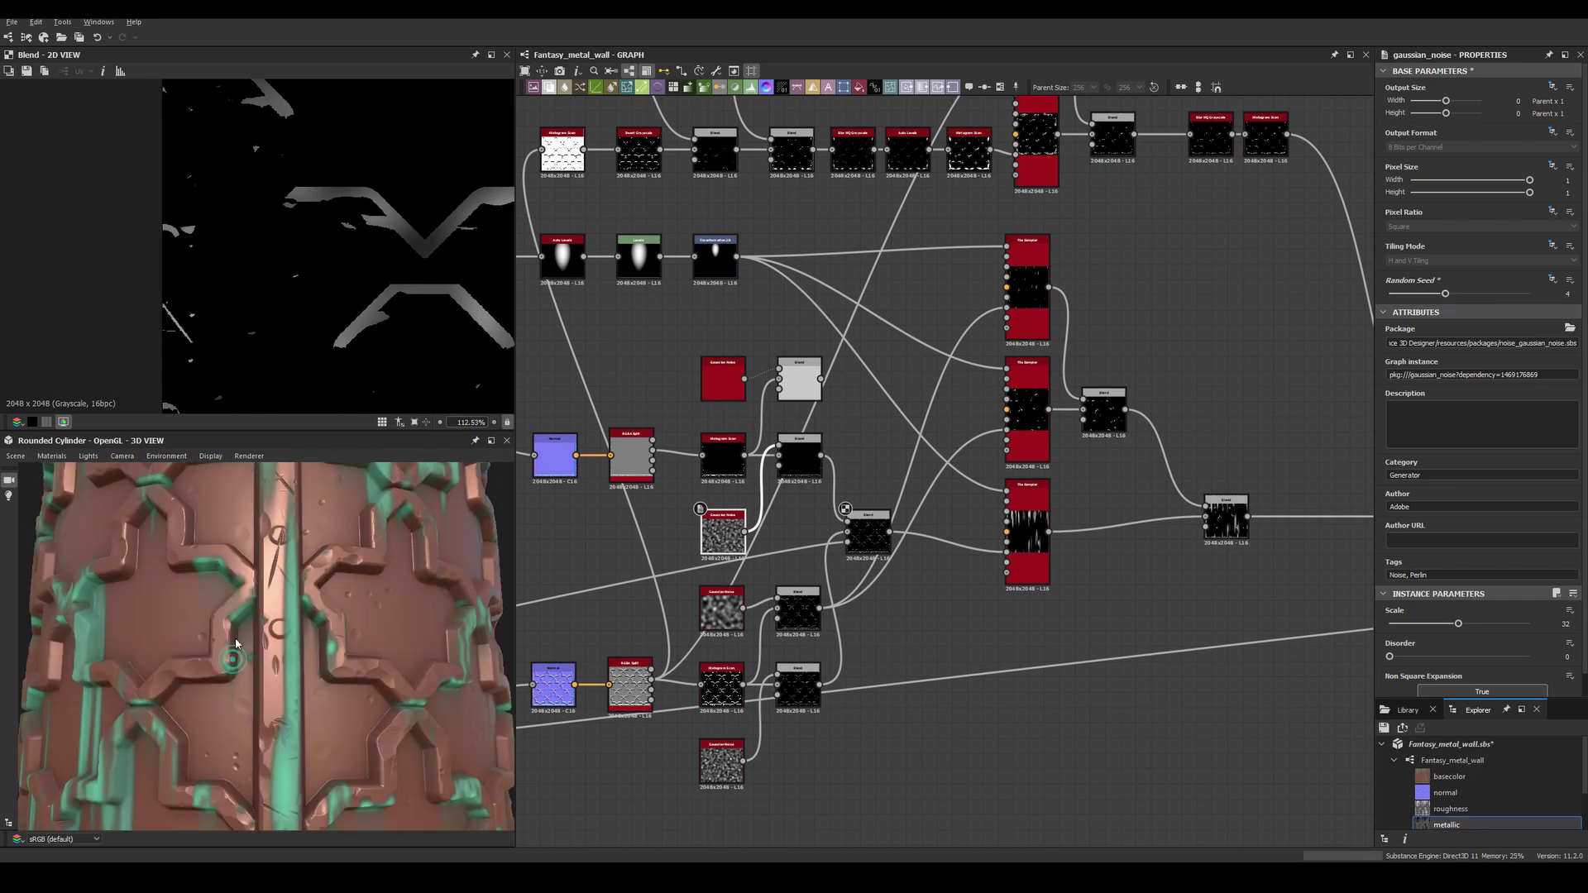
{"action": "left_click", "coordinate": [880, 537]}
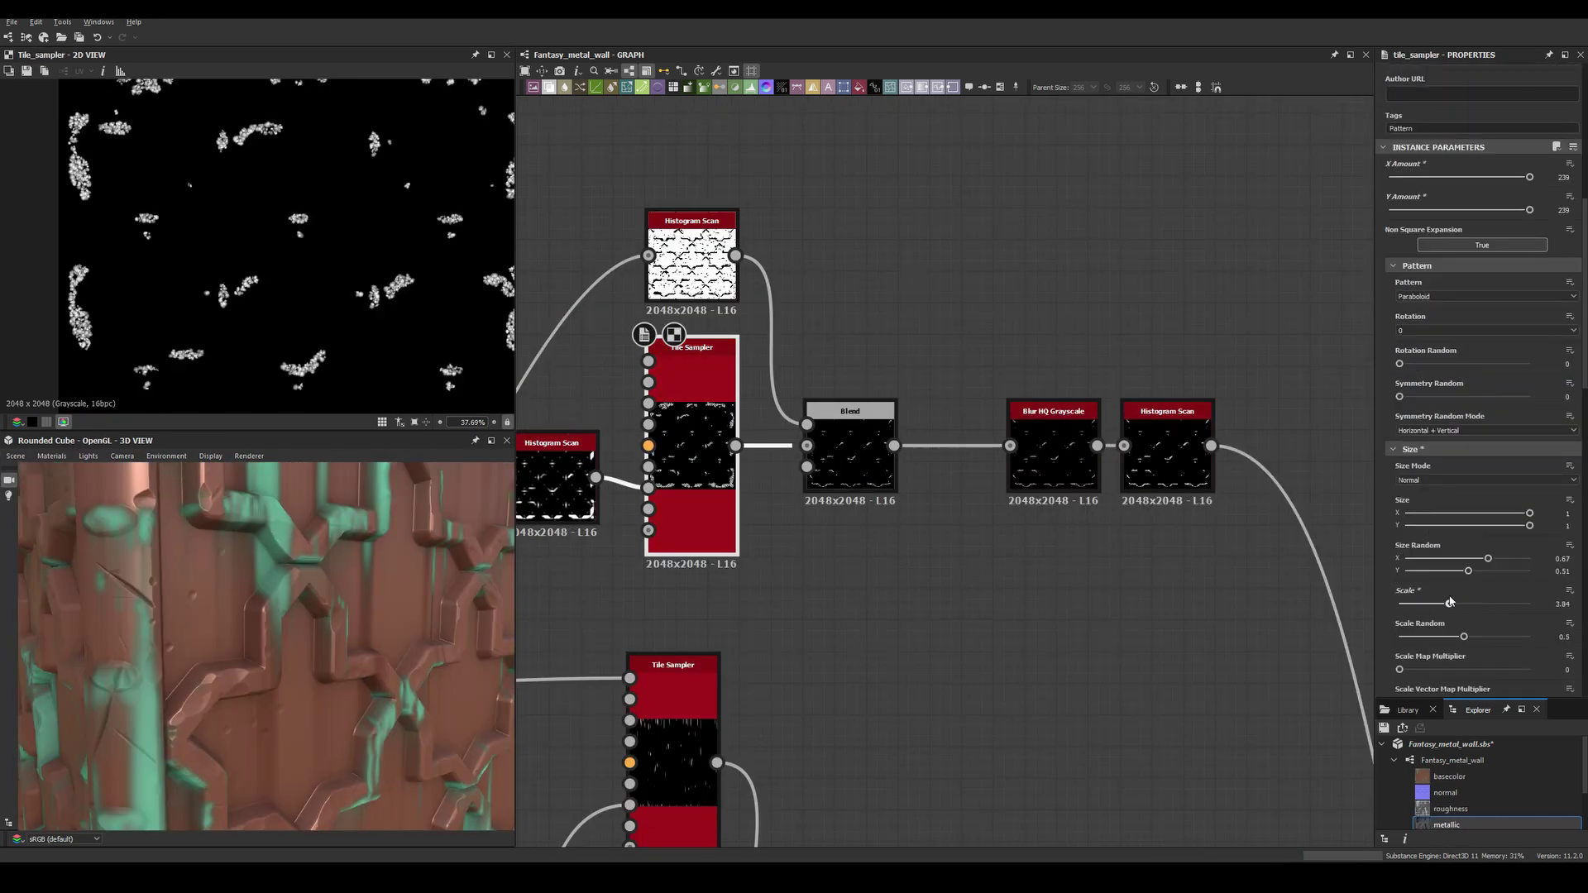
{"action": "scroll", "coordinate": [963, 612], "scroll_direction": "down", "scroll_amount": 3}
{"action": "scroll", "coordinate": [963, 612], "scroll_direction": "down", "scroll_amount": 3}
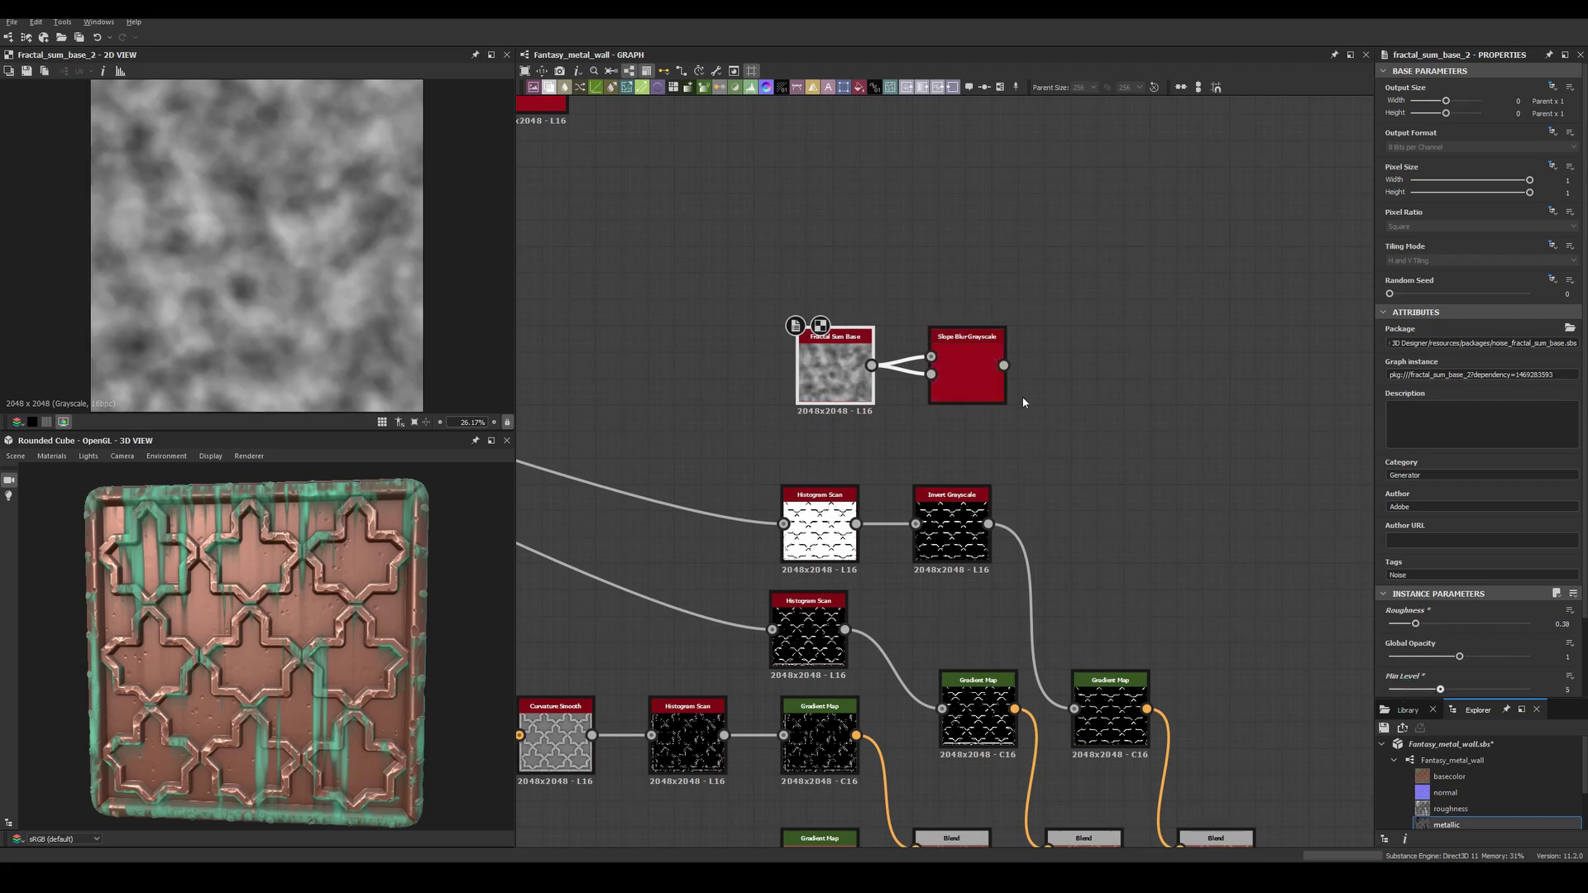
{"action": "left_click", "coordinate": [968, 372]}
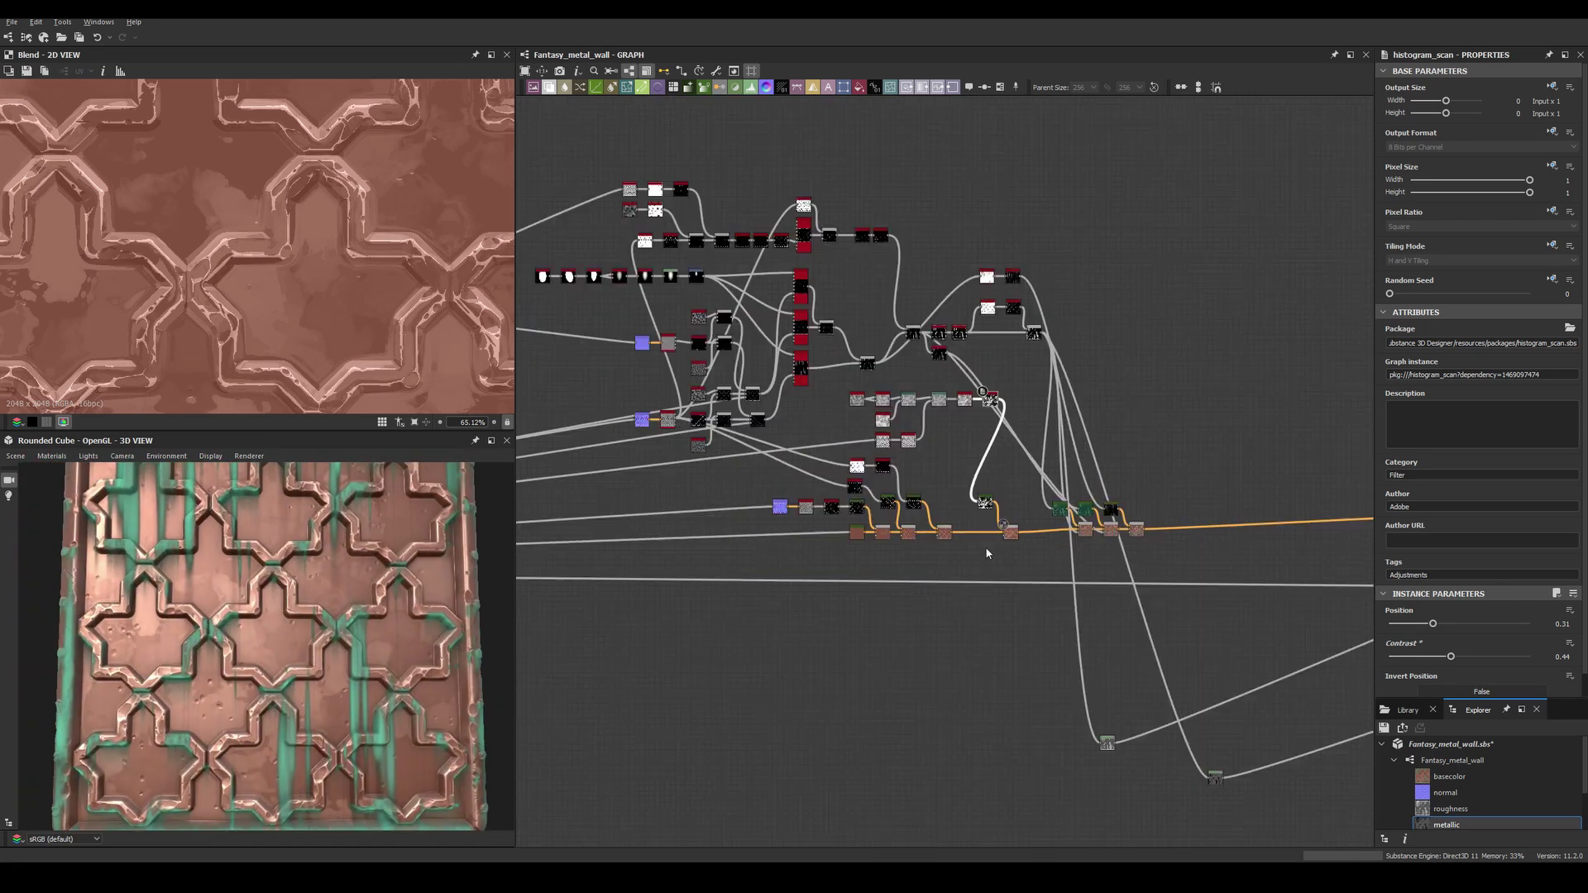
{"action": "type", "text": "l"}
Add a Levels node followed by a Blend node, and duplicate the Blend for another layer.
{"action": "key", "text": "Return"}
{"action": "scroll", "coordinate": [893, 638], "scroll_direction": "up", "scroll_amount": 3}
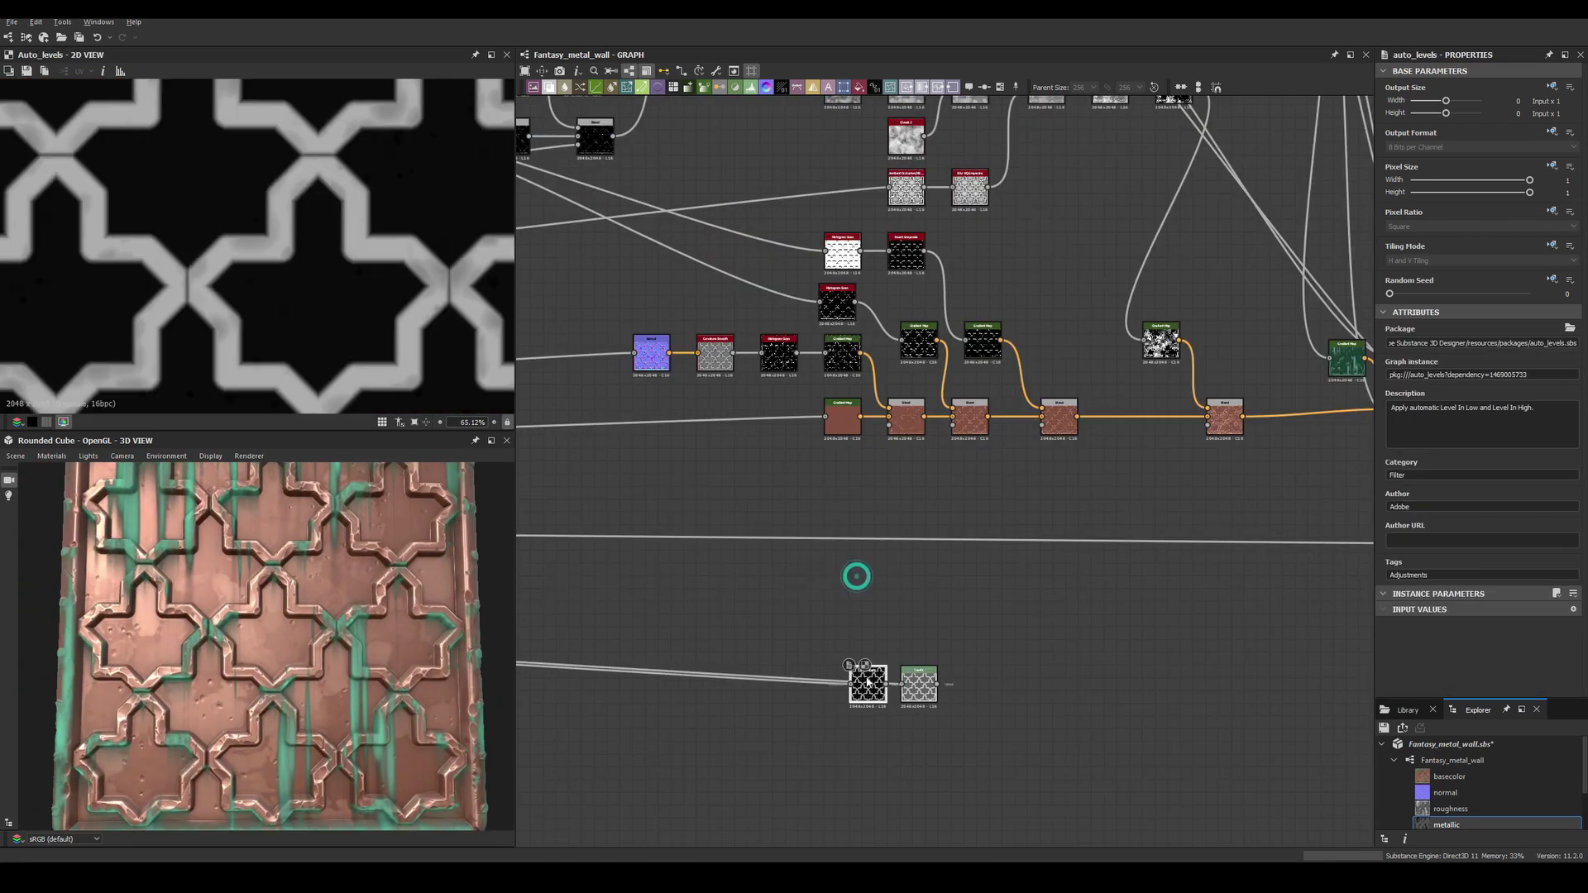
{"action": "key", "text": "f"}
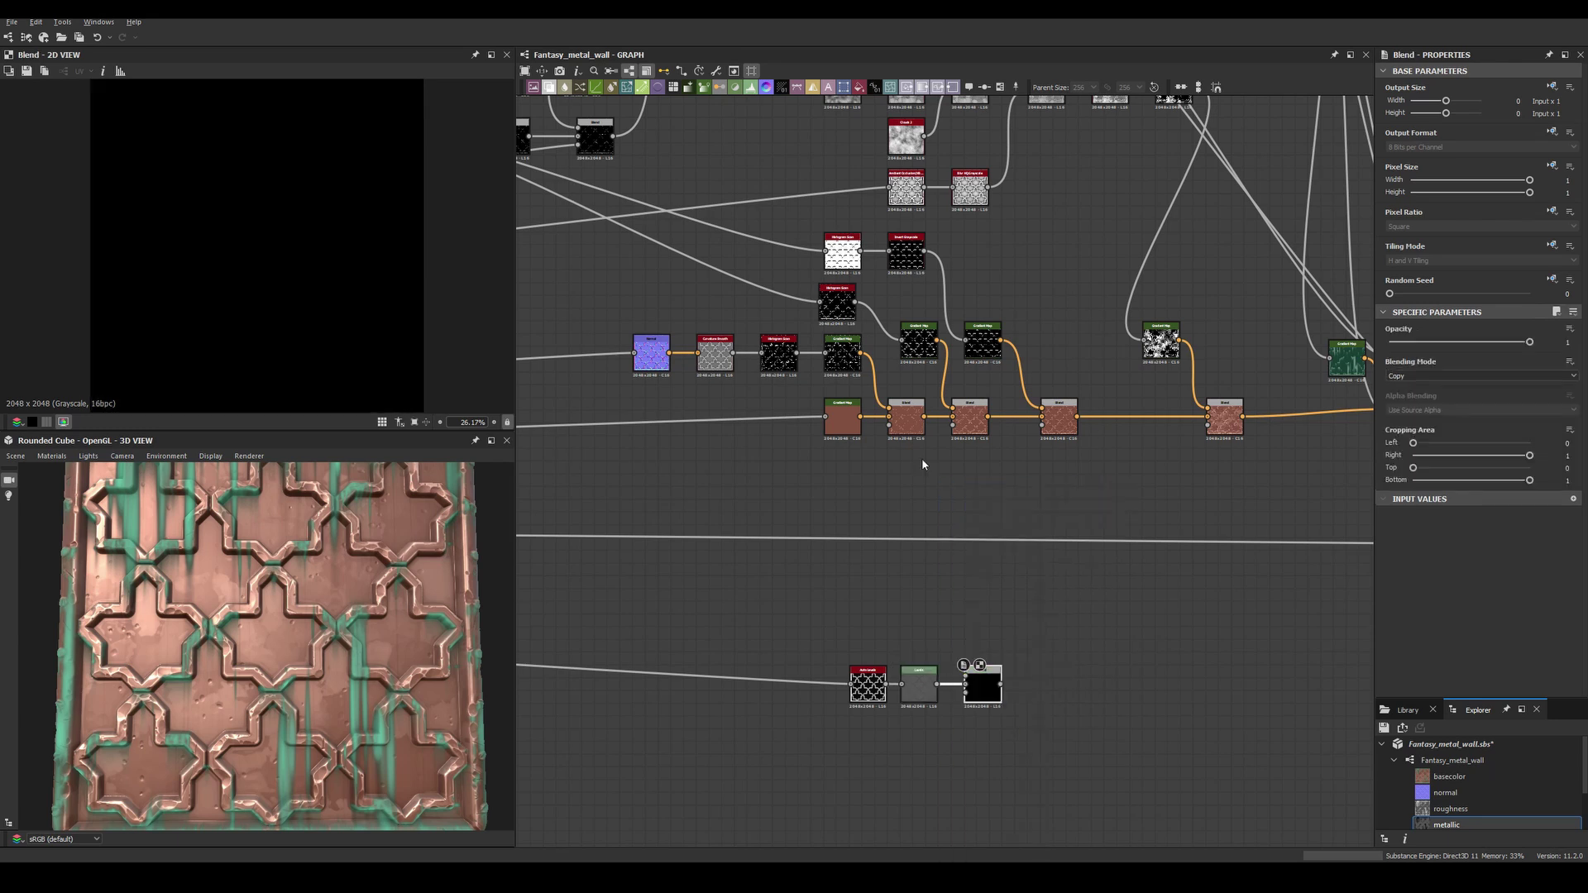
{"action": "left_click", "coordinate": [1406, 376]}
{"action": "left_click", "coordinate": [923, 600]}
{"action": "scroll", "coordinate": [886, 628], "scroll_direction": "down", "scroll_amount": 3}
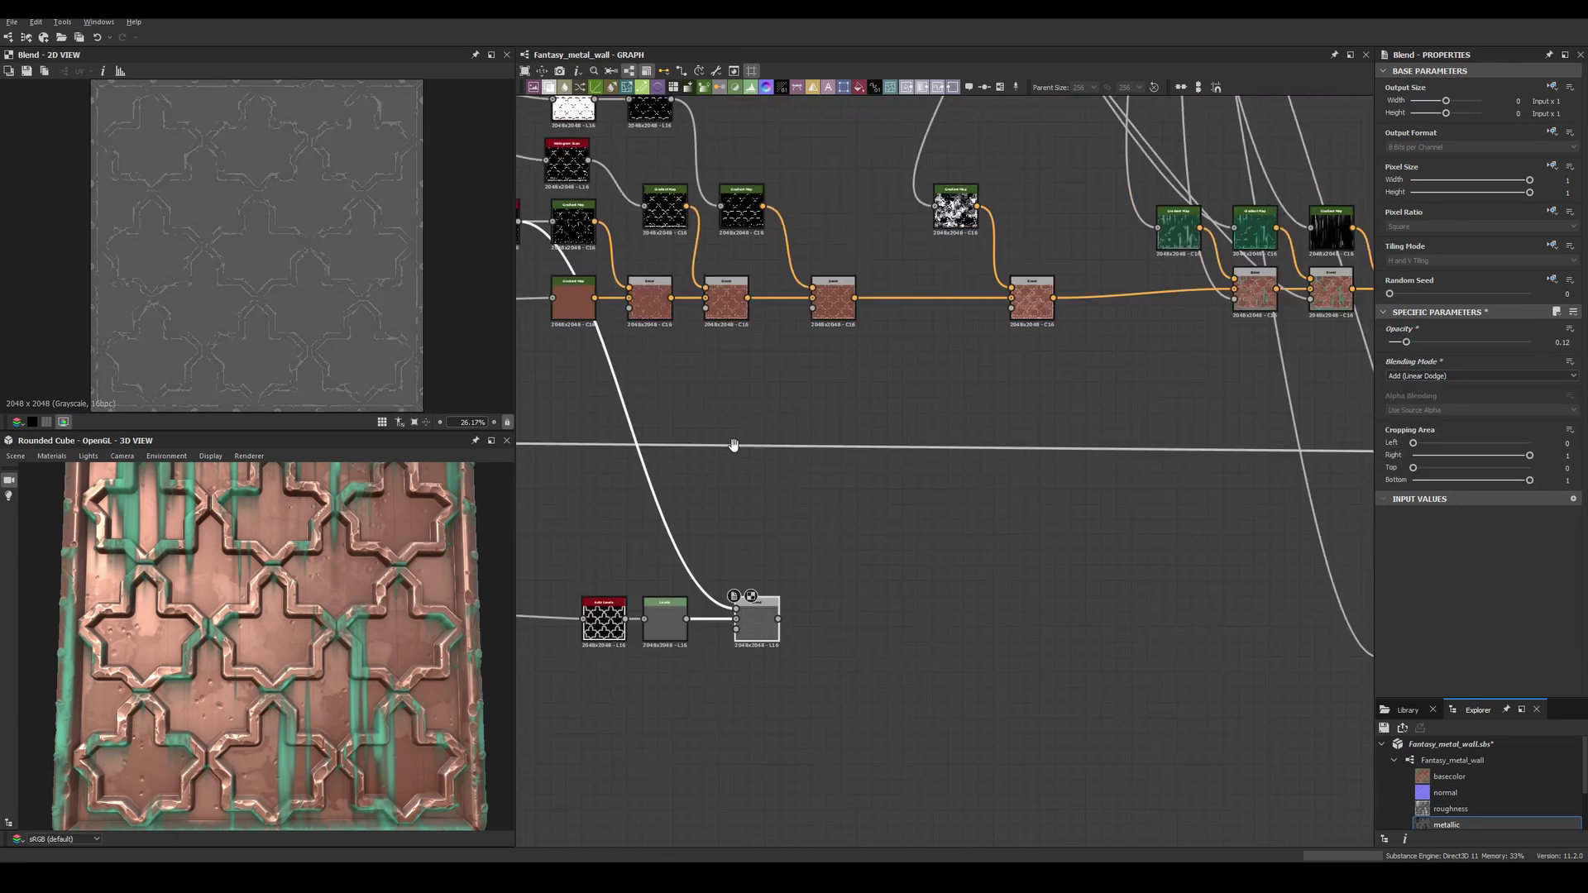
{"action": "key", "text": "ctrl+d"}
Feed a detail mask and an inverted mask into the Blend, set to Add at 0.36 opacity.
{"action": "left_click", "coordinate": [1396, 386]}
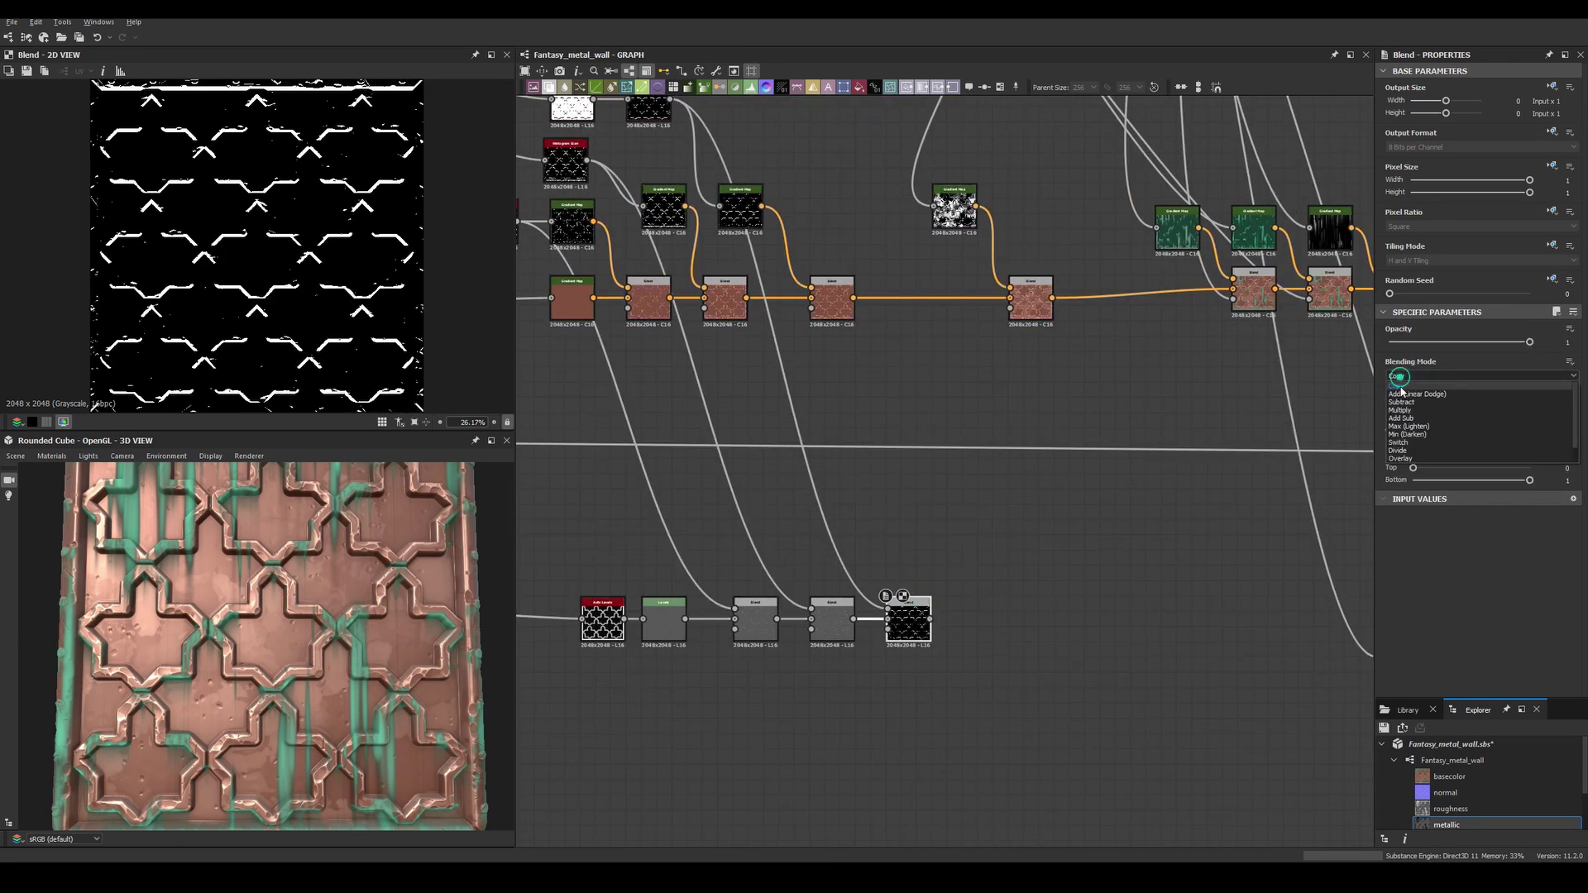
{"action": "left_click_drag", "start_coordinate": [1014, 100], "coordinate": [1010, 550]}
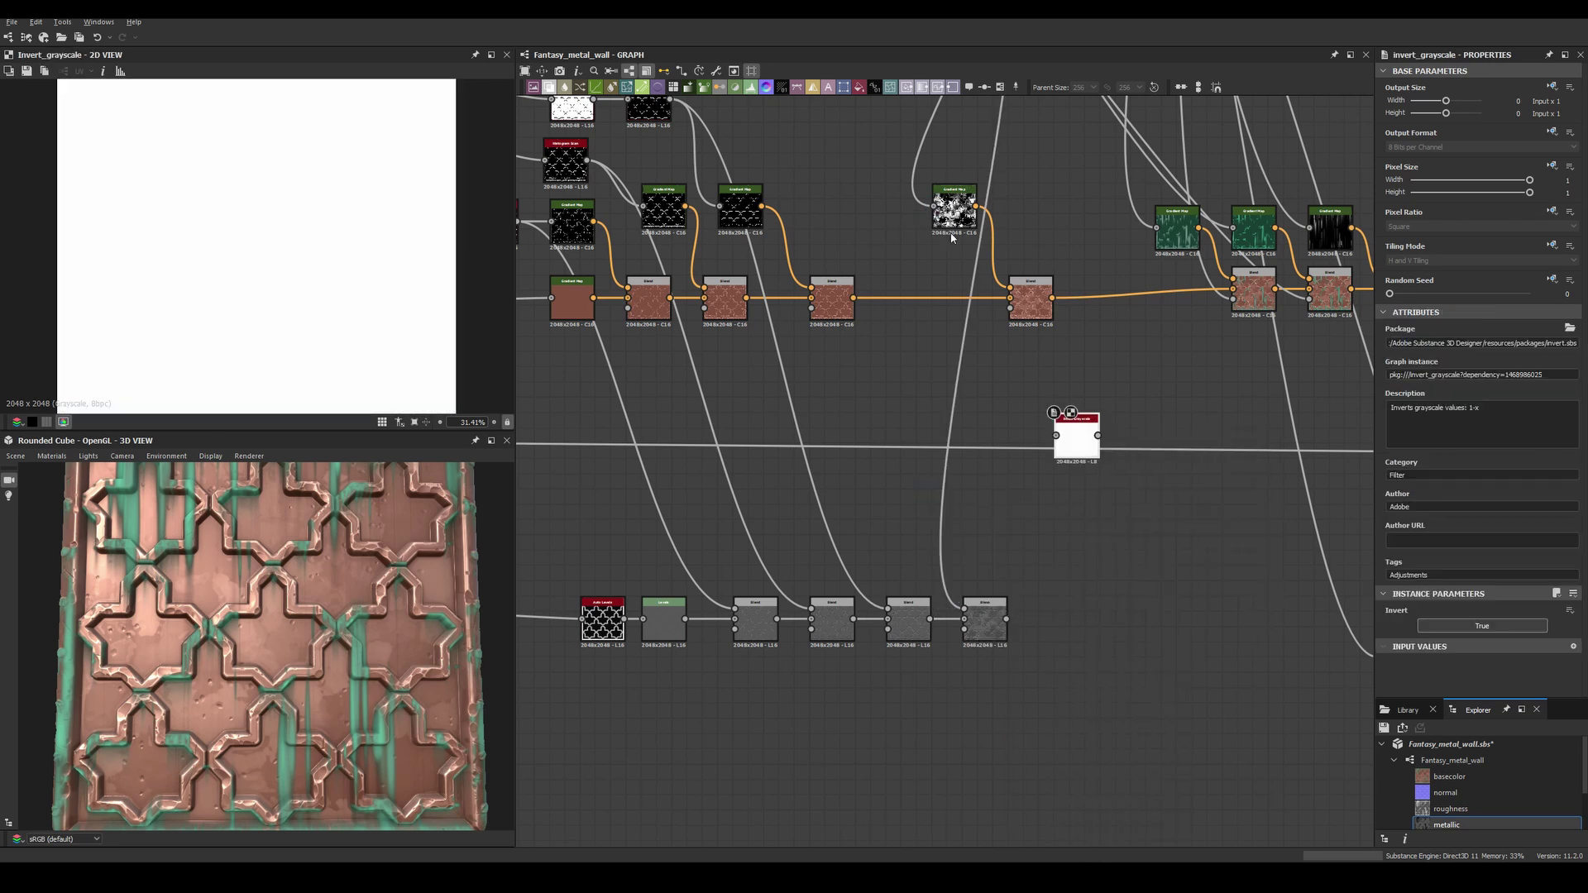
{"action": "left_click_drag", "start_coordinate": [1081, 432], "coordinate": [923, 560]}
{"action": "mouse_move", "coordinate": [1529, 342]}
{"action": "left_mouse_down"}
{"action": "mouse_move", "coordinate": [1398, 343]}
{"action": "mouse_move", "coordinate": [1439, 341]}
{"action": "left_mouse_up"}
{"action": "left_click", "coordinate": [1480, 375]}
{"action": "left_click", "coordinate": [1456, 369]}
Preview the drip Gradient Map and add a Levels node wired into the Blend.
{"action": "scroll", "coordinate": [943, 463], "scroll_direction": "down", "scroll_amount": 3}
{"action": "scroll", "coordinate": [942, 463], "scroll_direction": "up", "scroll_amount": 2}
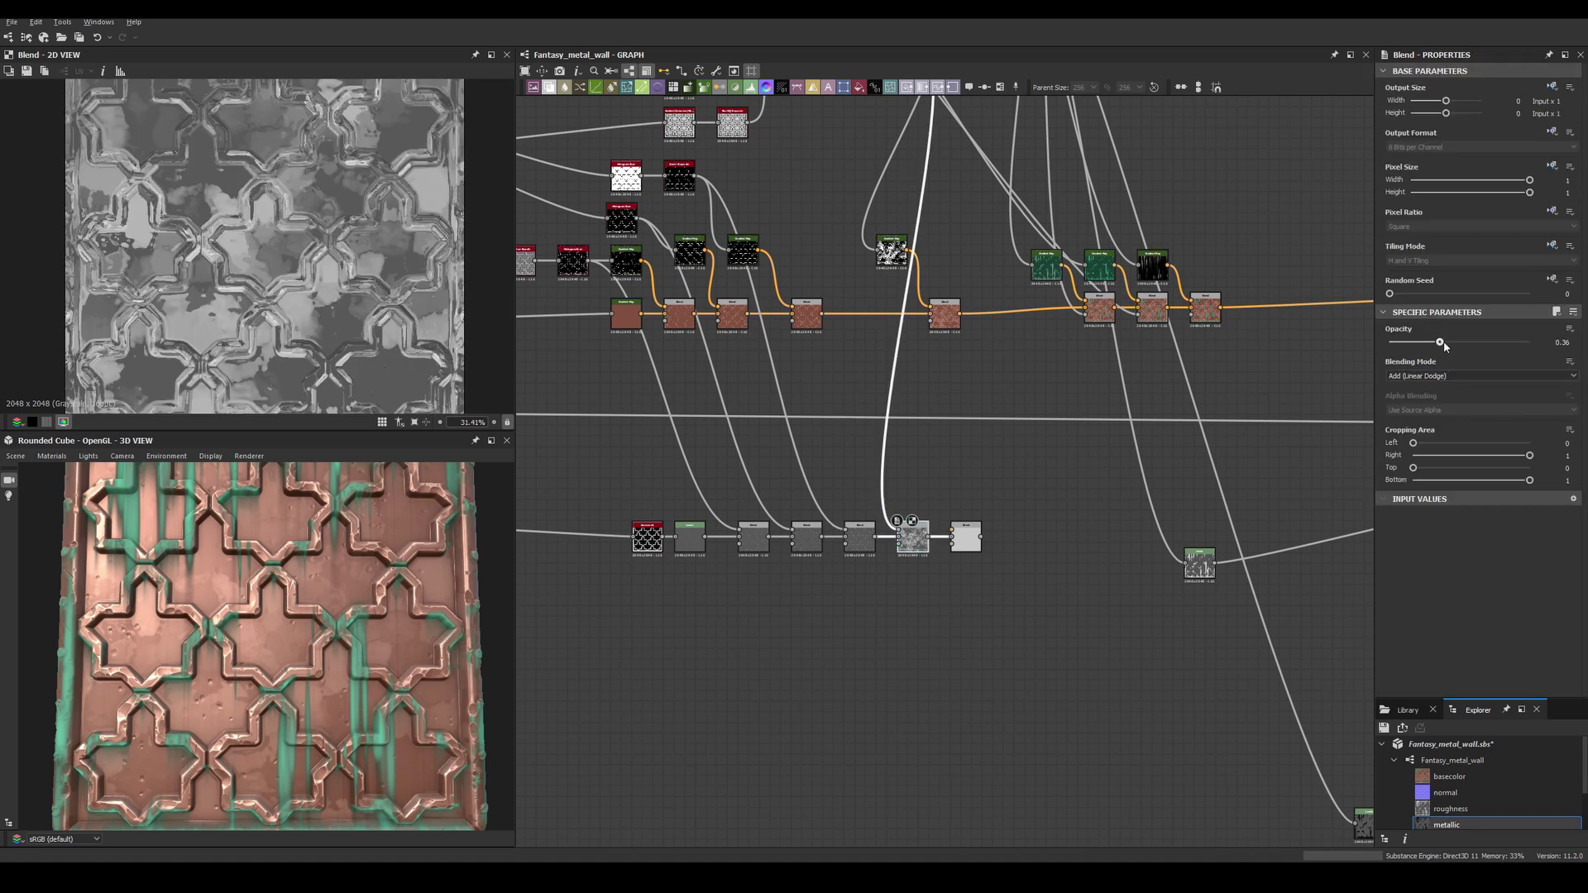
{"action": "scroll", "coordinate": [1160, 371], "scroll_direction": "up", "scroll_amount": 2}
{"action": "double_click", "coordinate": [1072, 219]}
{"action": "key", "text": "space"}
{"action": "type", "text": "le"}
{"action": "key", "text": "Return"}
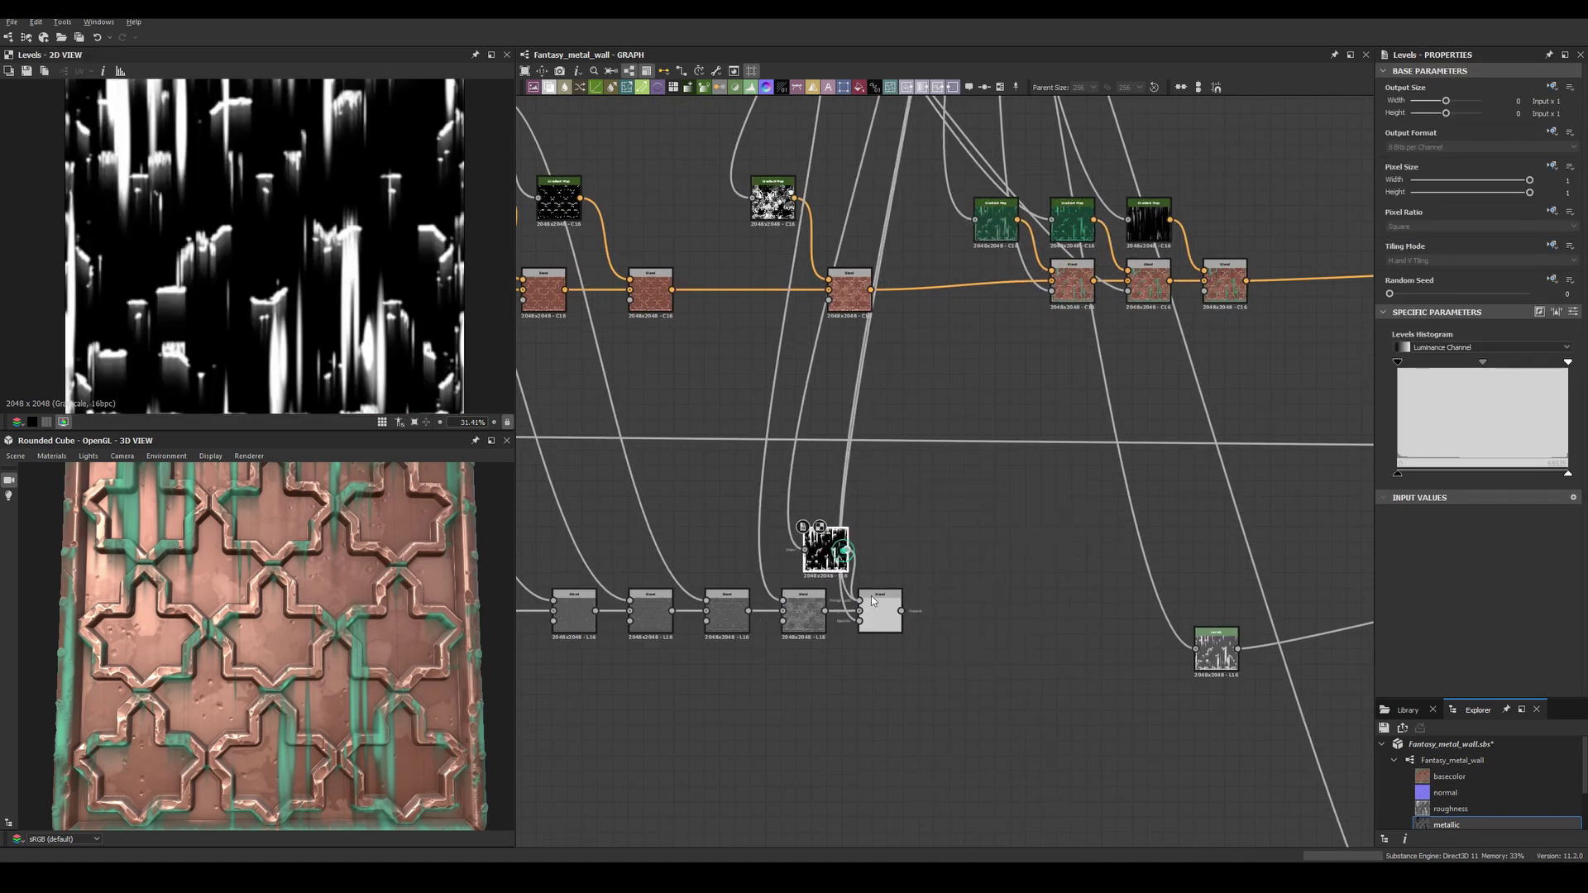
Add another Blend in Add mode at 0.2 opacity and preview a Levels node.
{"action": "left_click", "coordinate": [1025, 614]}
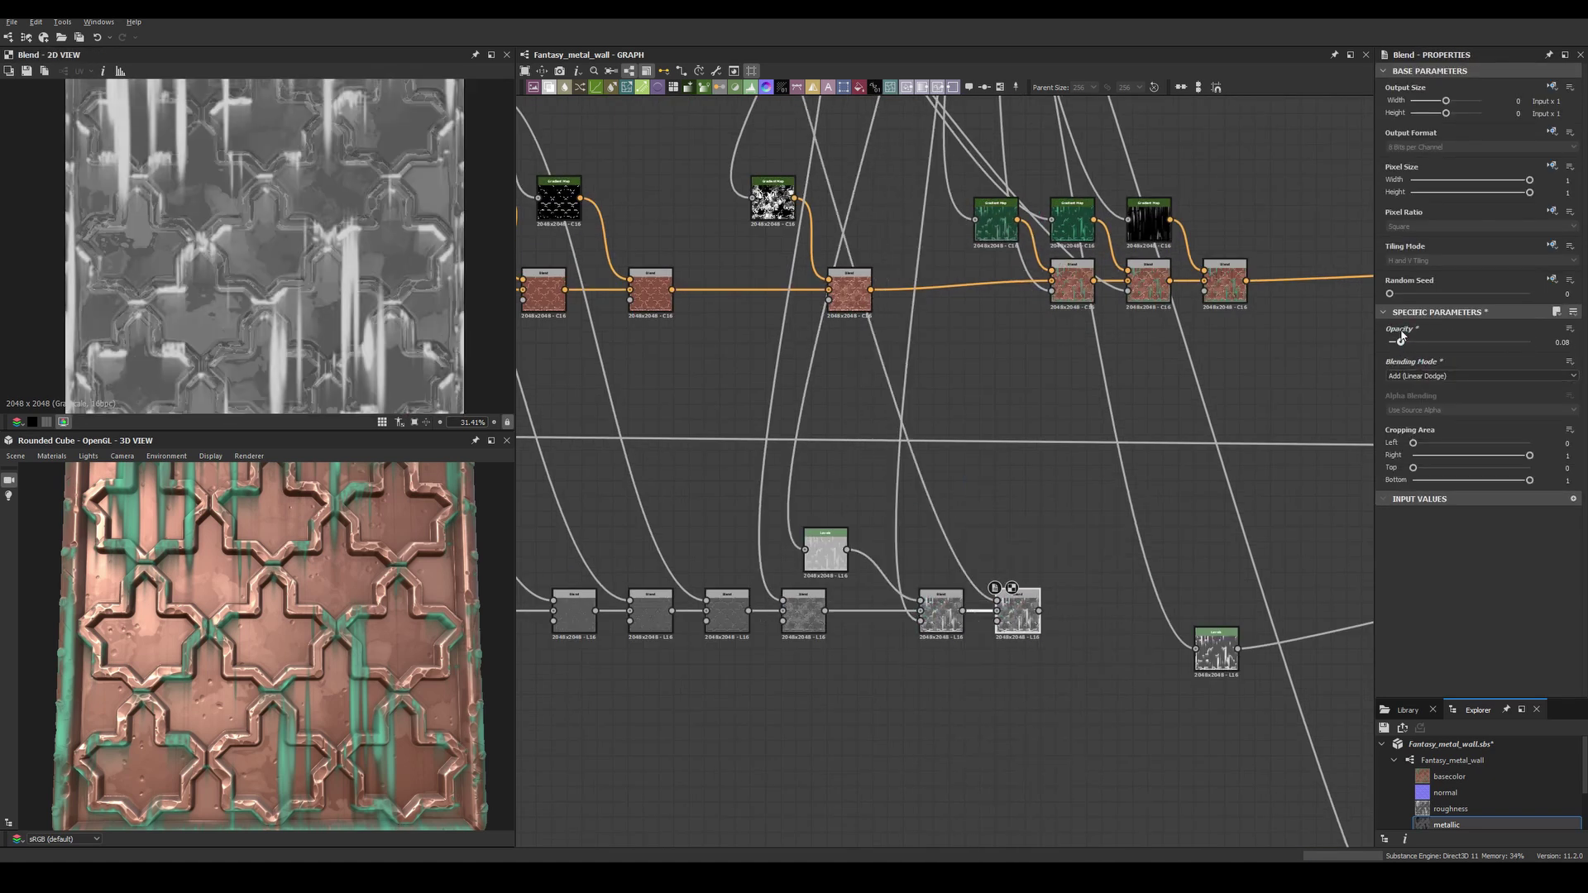
{"action": "left_click", "coordinate": [1417, 394]}
{"action": "left_click", "coordinate": [1417, 341]}
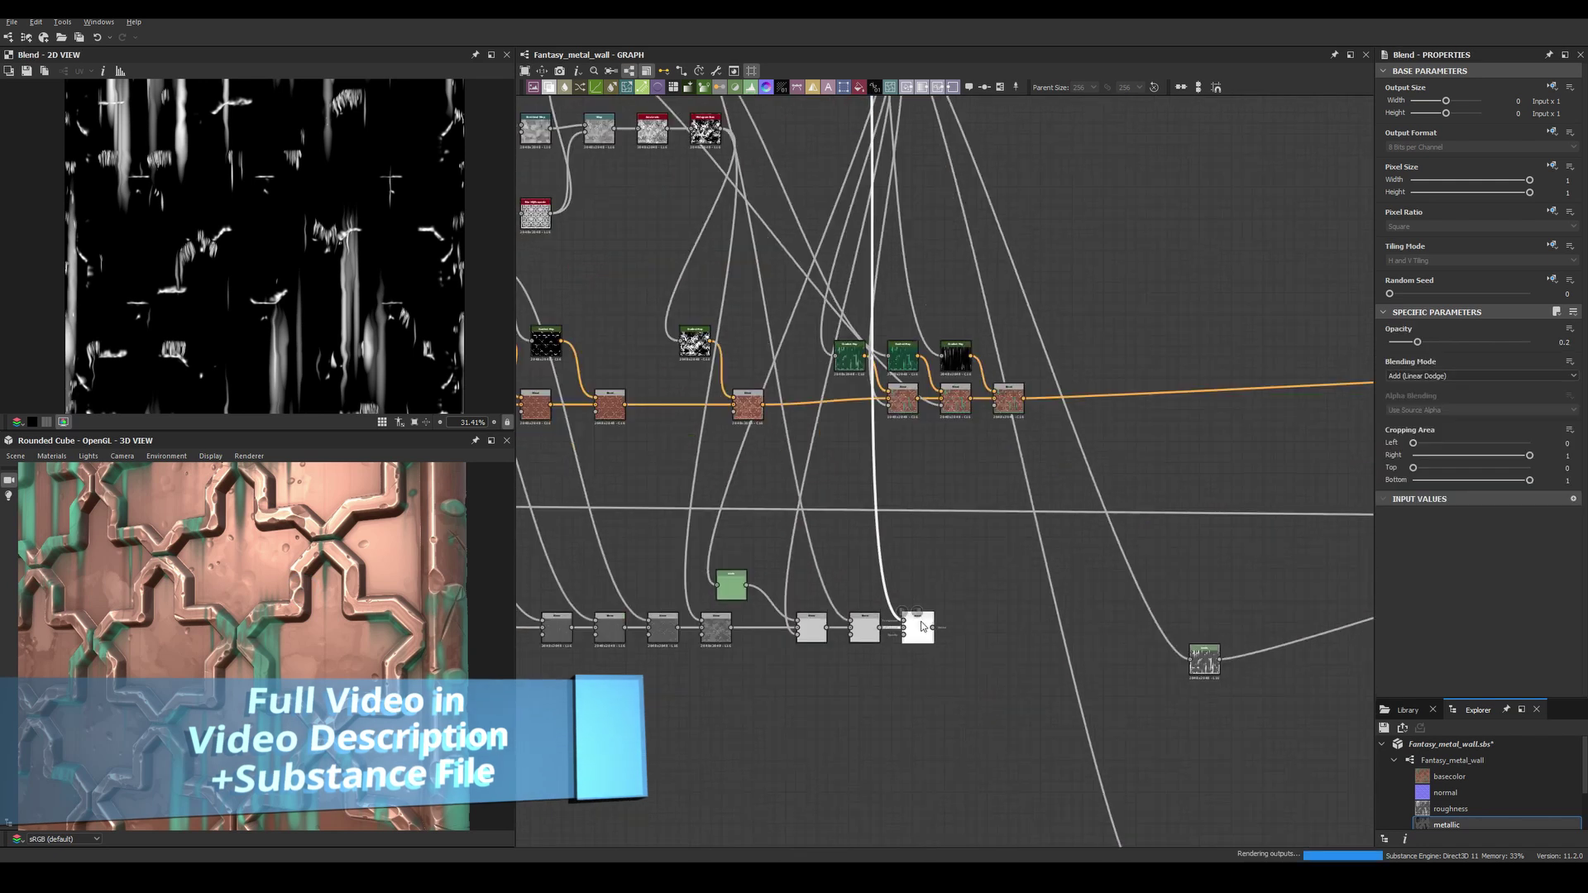
{"action": "left_click_drag", "start_coordinate": [915, 631], "coordinate": [1211, 636]}
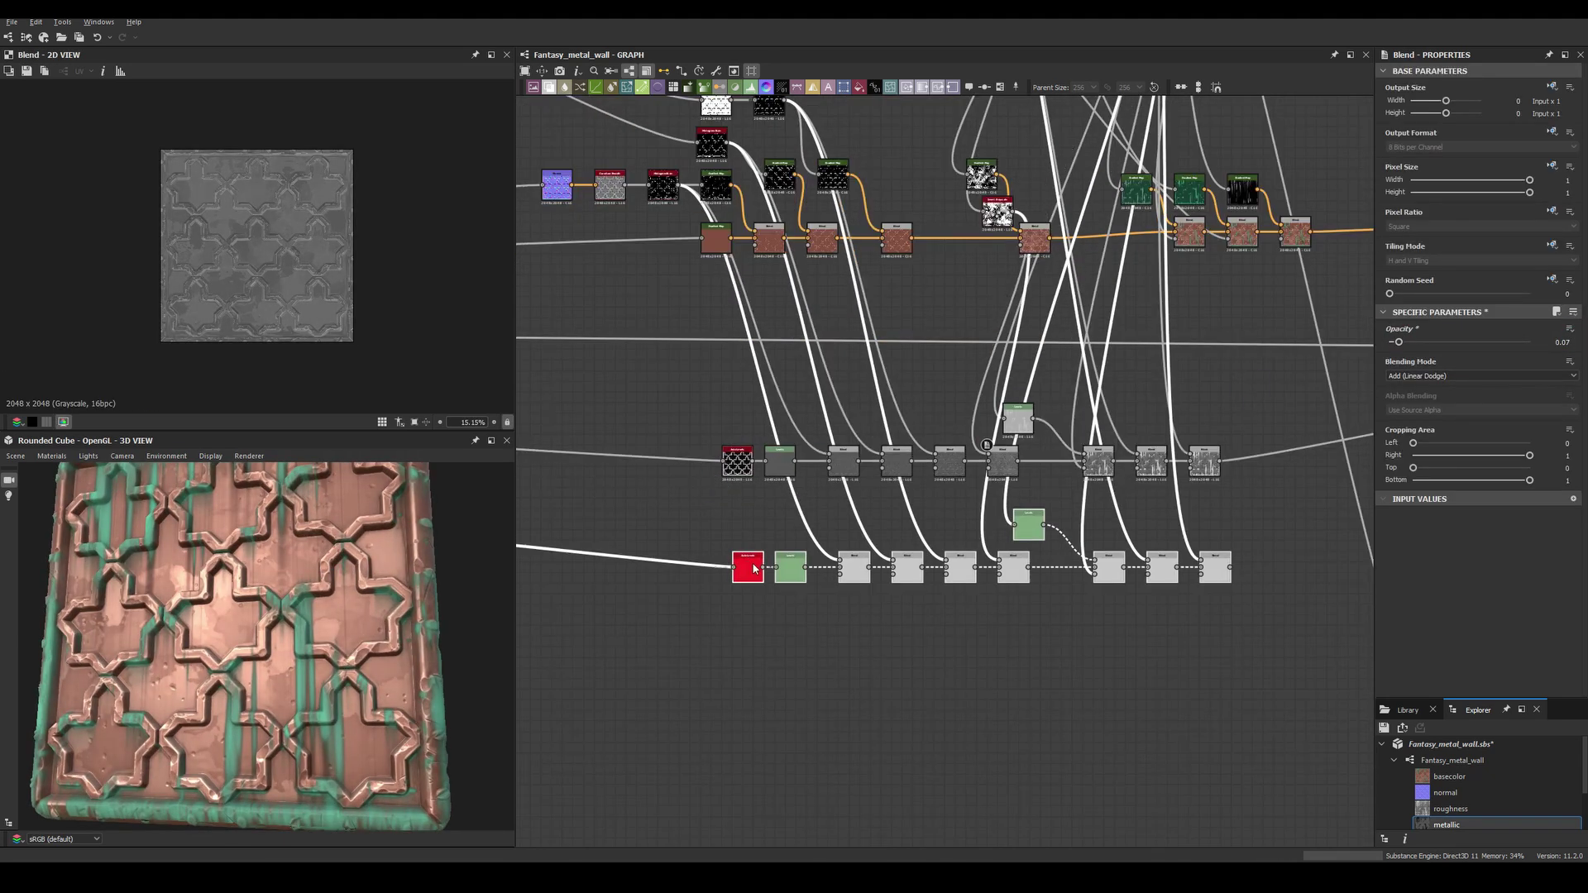
Adjust the copied chain's Levels output range and select one of its Blend nodes.
{"action": "left_click", "coordinate": [1459, 473]}
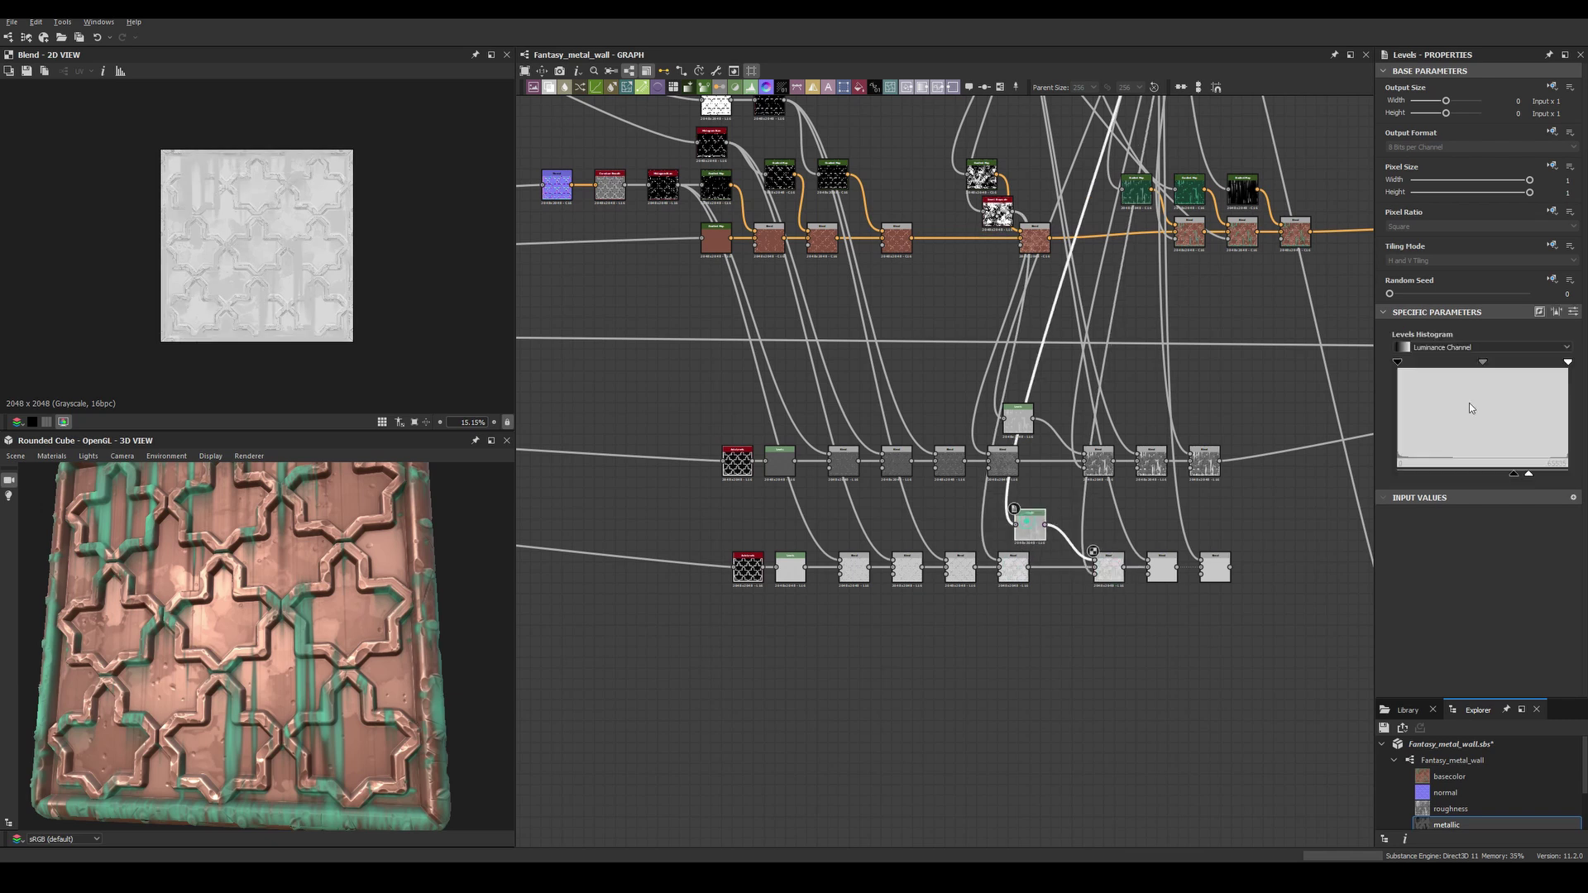
{"action": "left_click", "coordinate": [957, 551]}
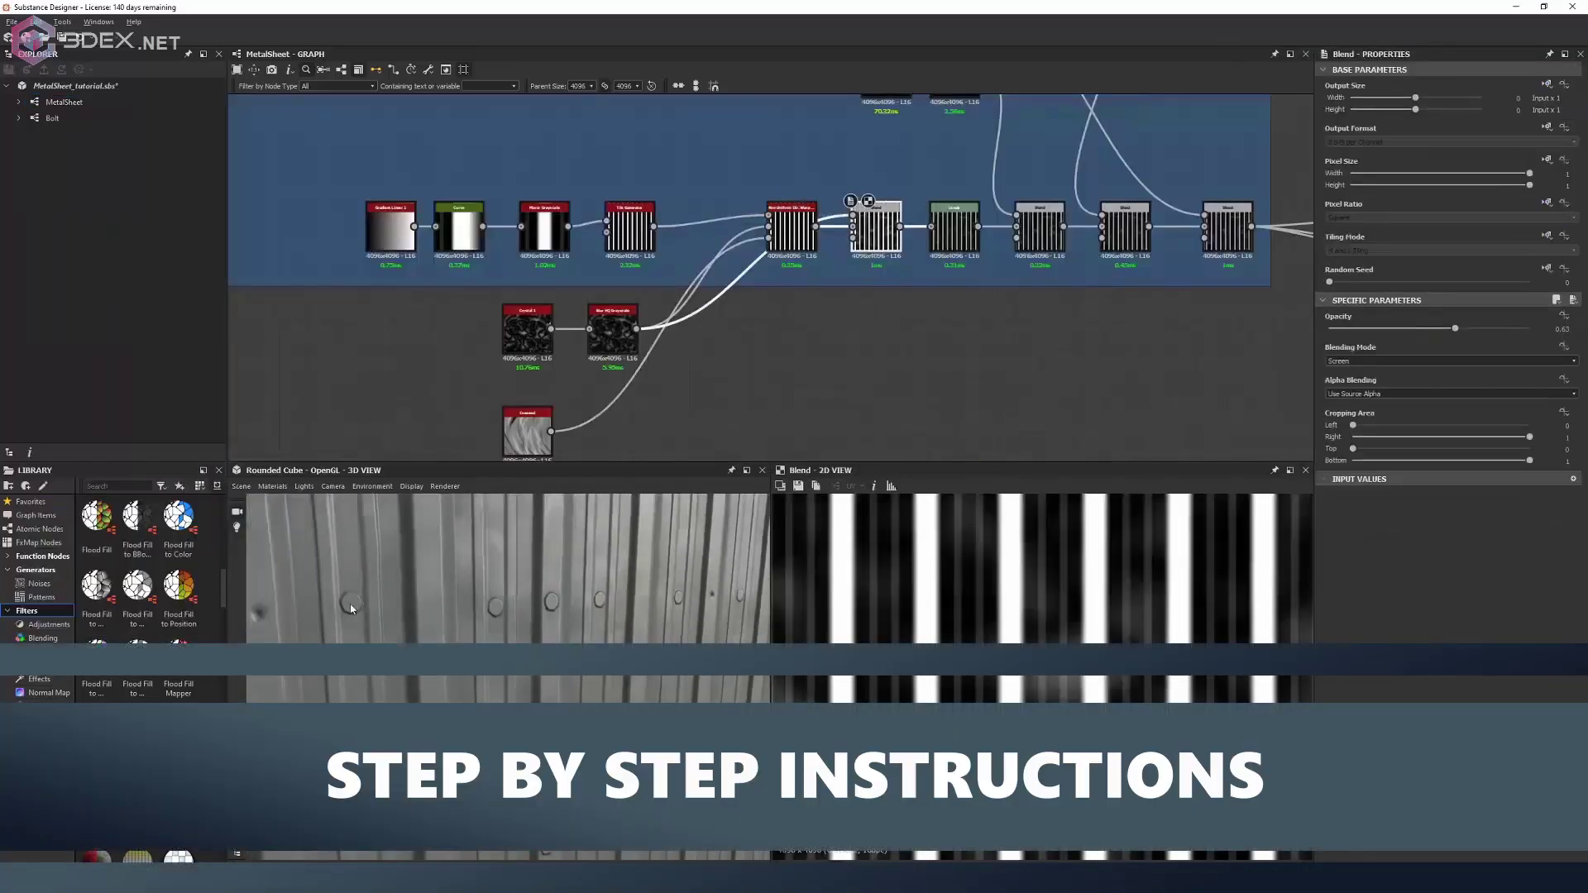
{"action": "left_click", "coordinate": [643, 637]}
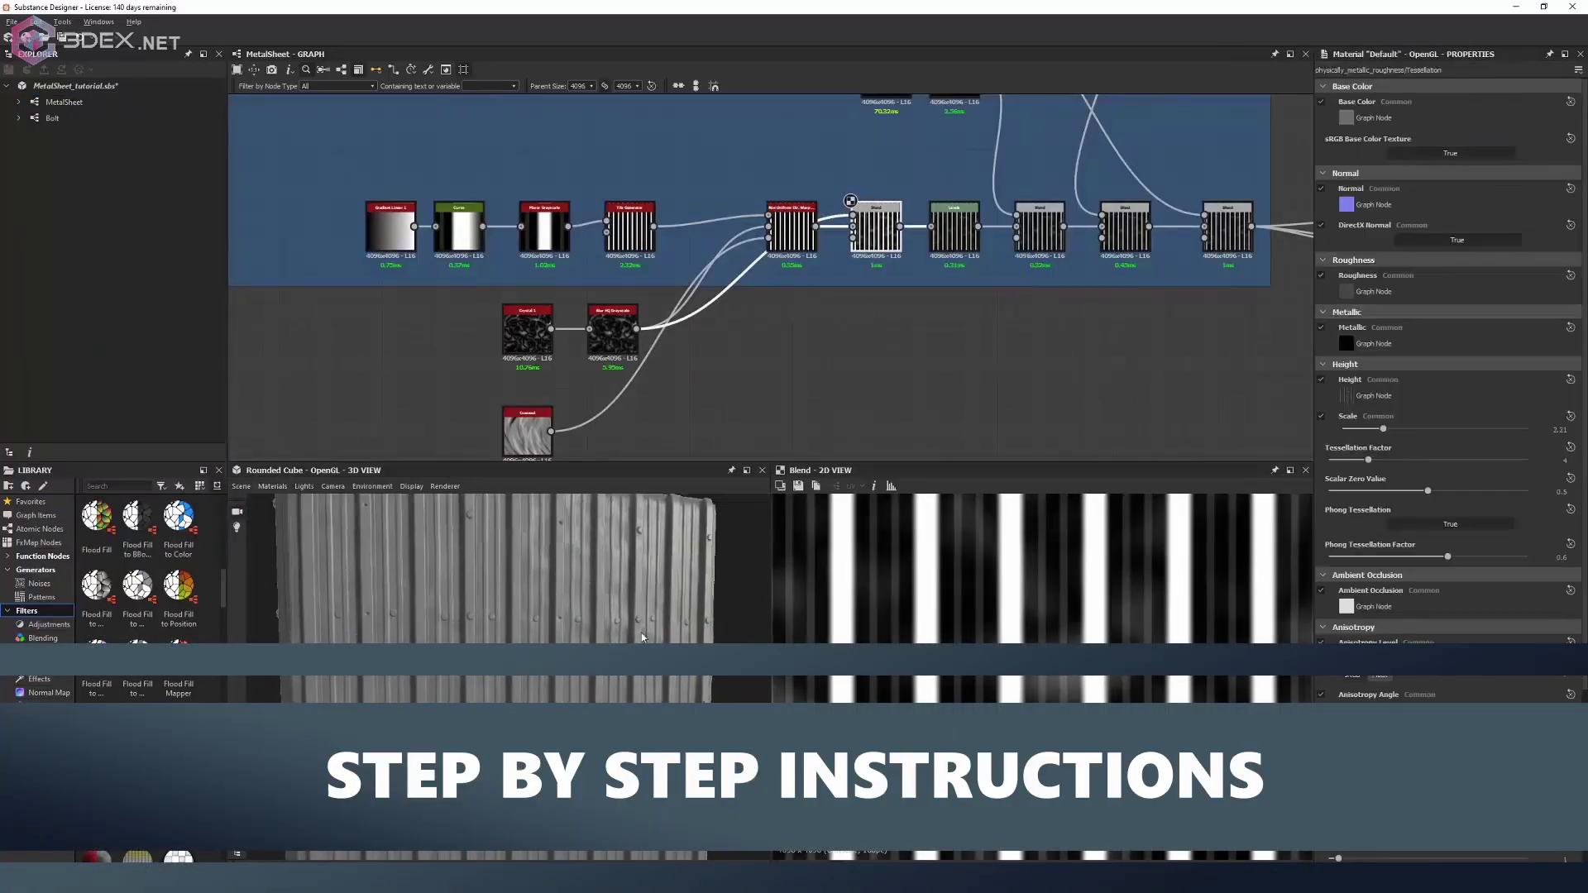